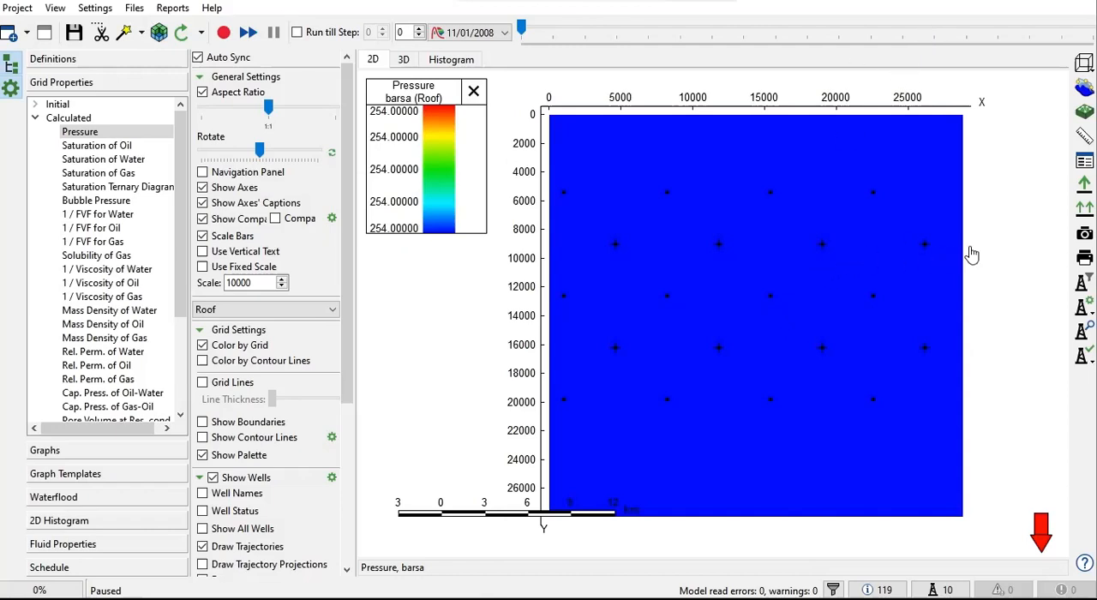
Step: Check the field rate graphs and display the calculated Pressure grid in a tilted 3D view
scroll(985, 253, down, 1)
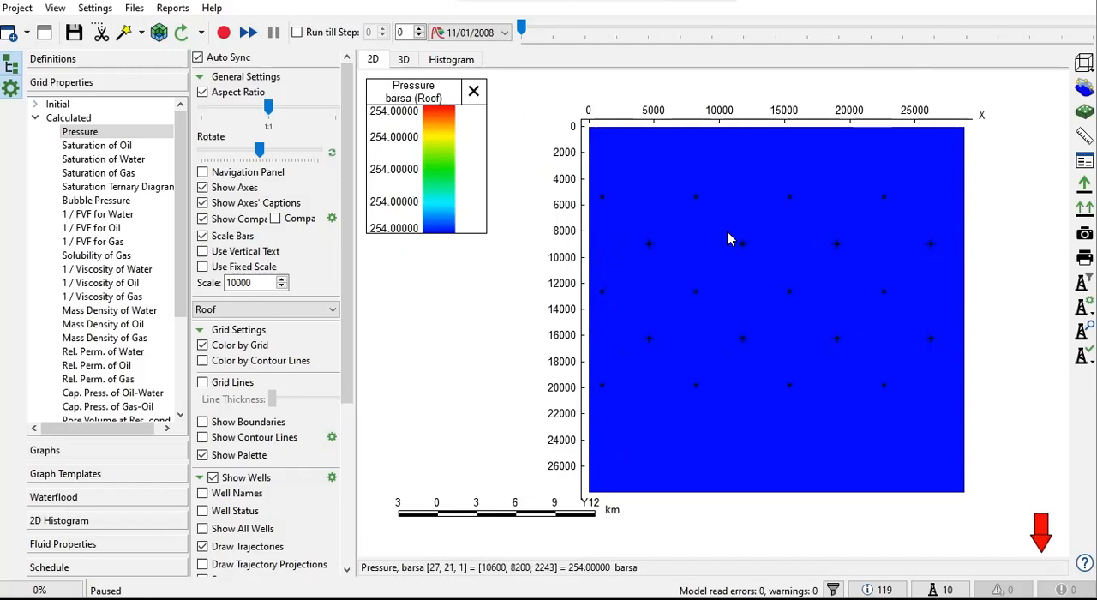
click(108, 450)
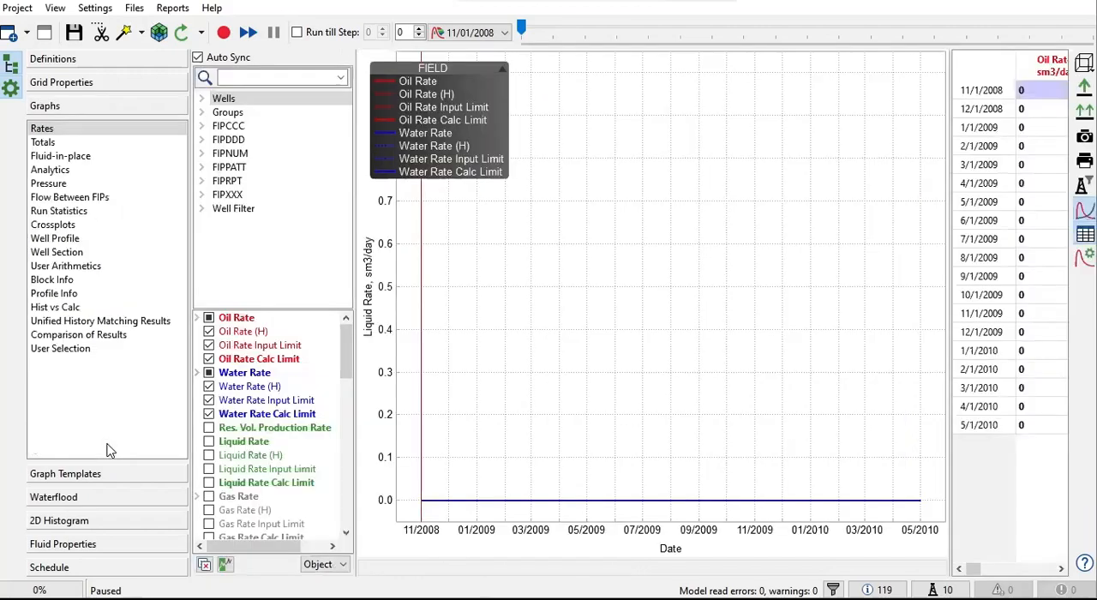
click(81, 82)
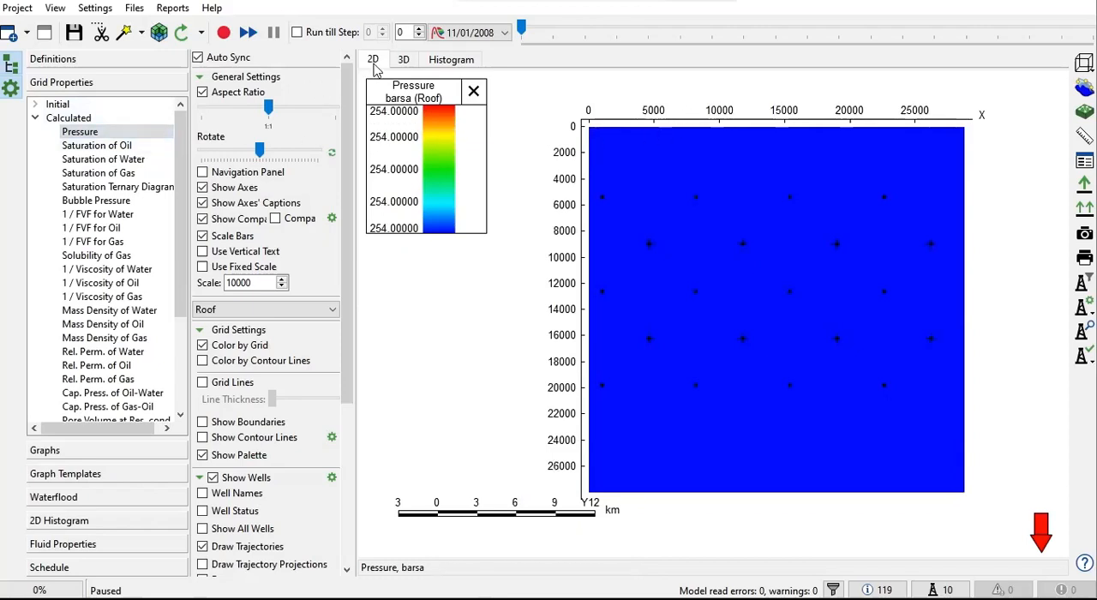
click(401, 61)
drag(626, 297, 665, 225)
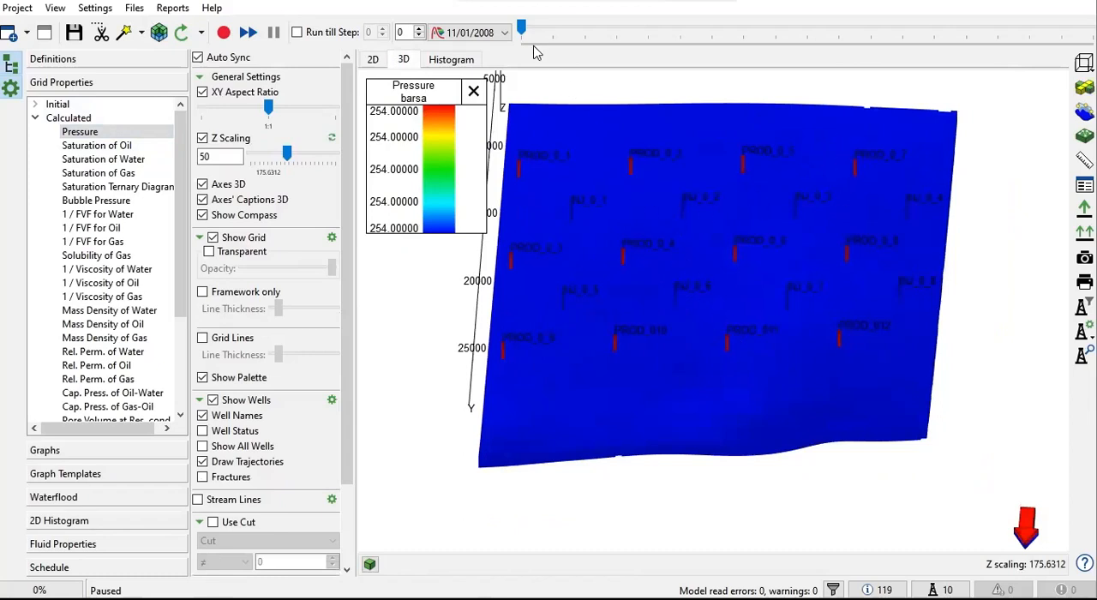
Step: Preview the 3D pressure grid at time step 4 and return the timeline to step 0, 11/01/2008
drag(521, 29, 654, 88)
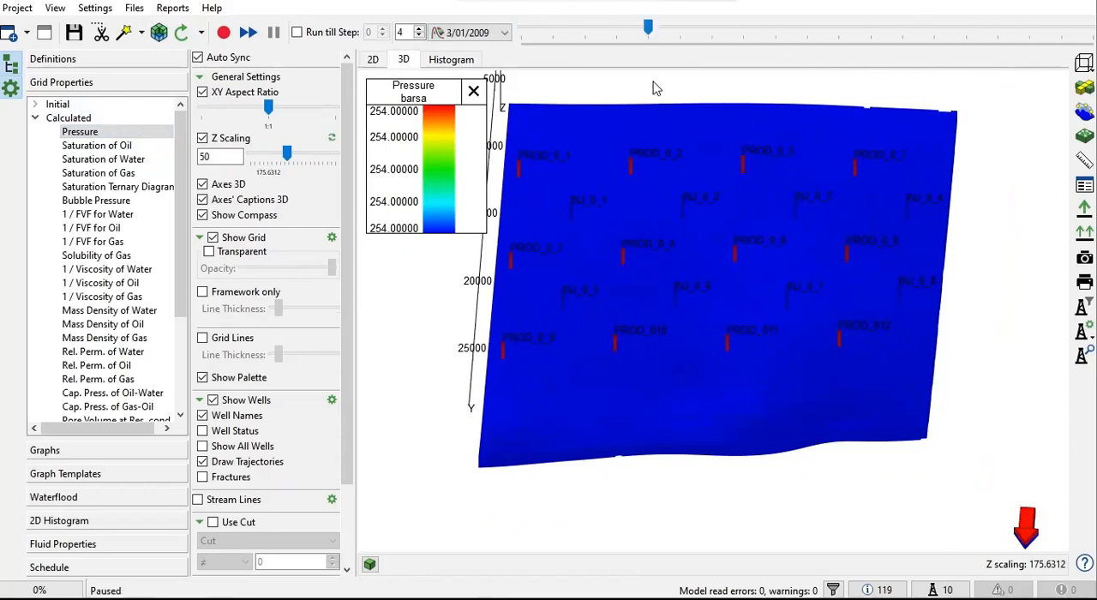
drag(649, 28, 525, 58)
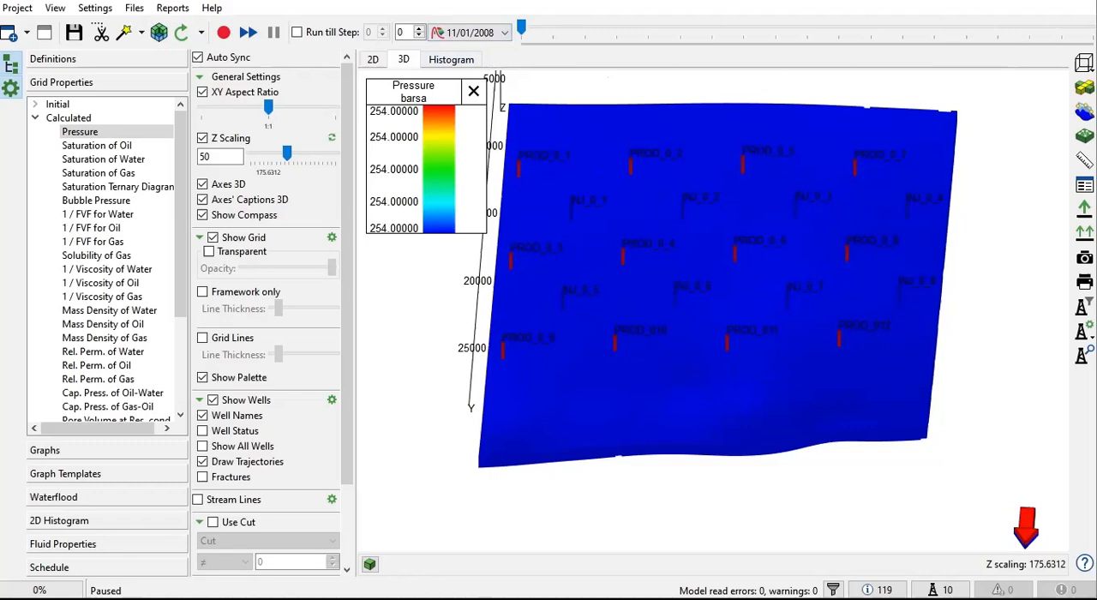
drag(522, 29, 521, 93)
drag(644, 248, 709, 275)
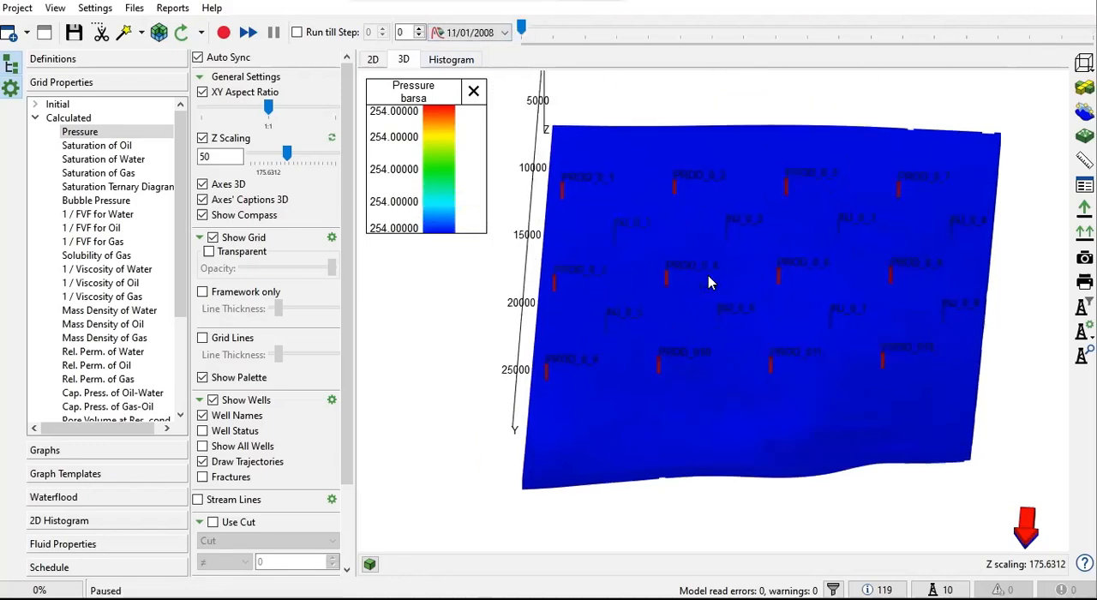
Step: Run the model calculation and display the field oil and water rate graphs
click(224, 31)
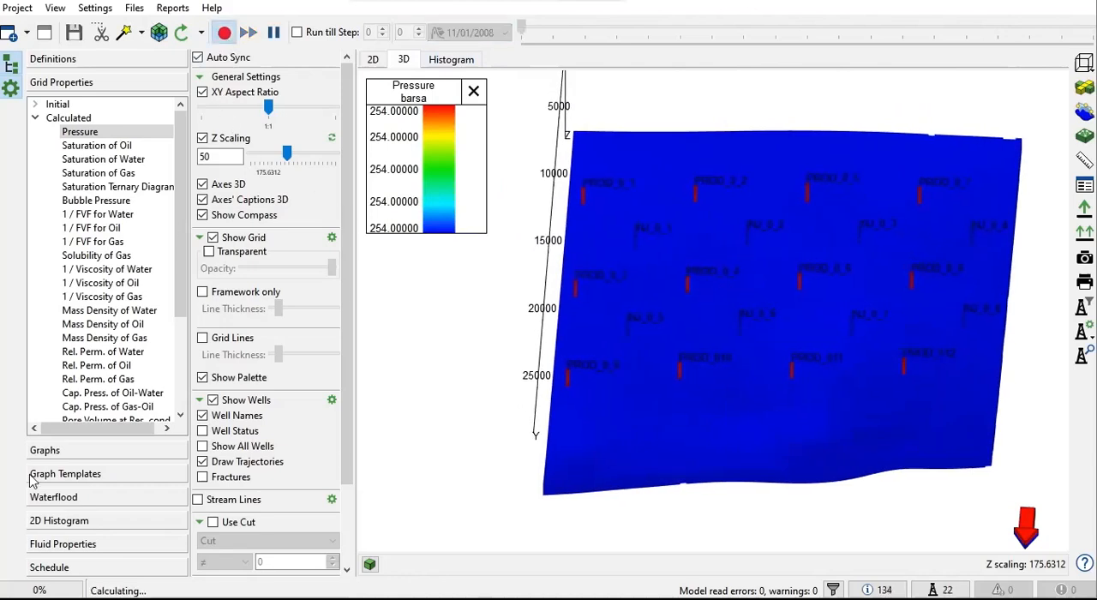
click(74, 453)
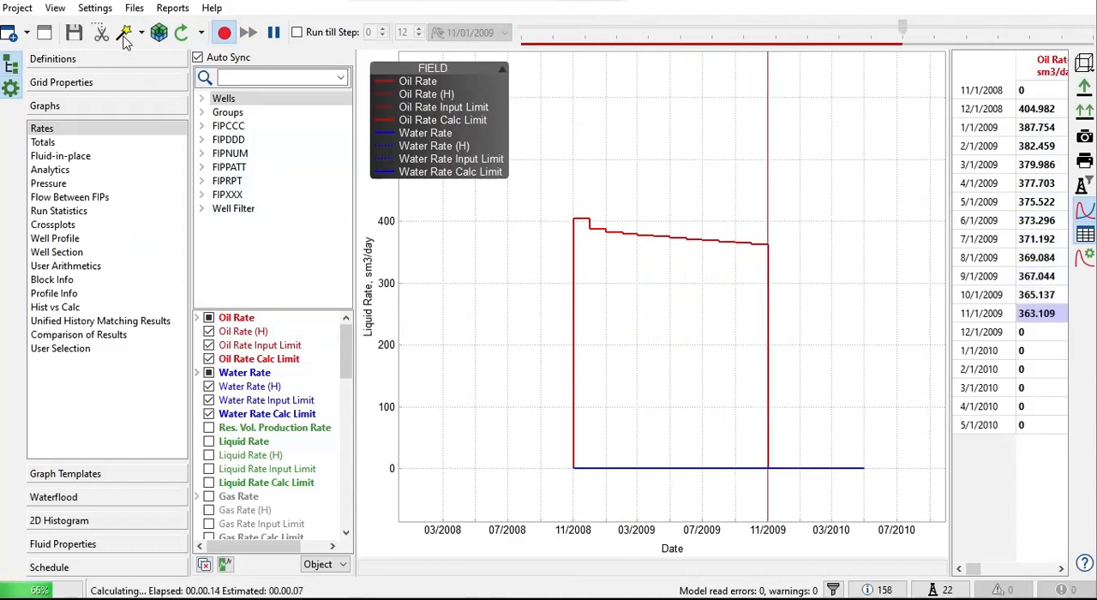
Step: Open the model's M90.DATA file in Notepad, then reposition and widen its window for reading
click(135, 10)
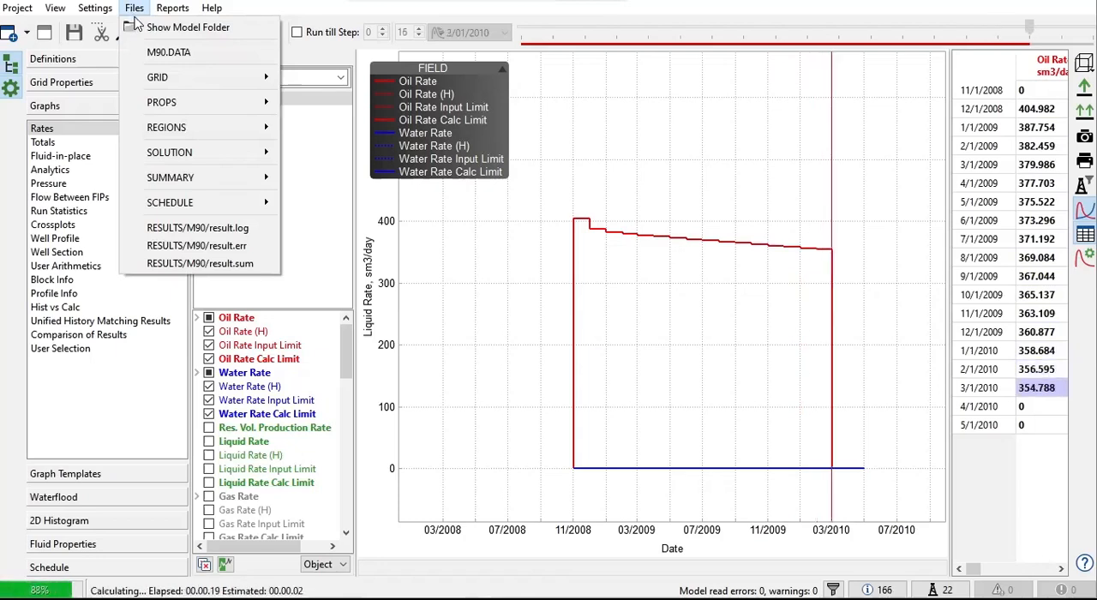
click(160, 55)
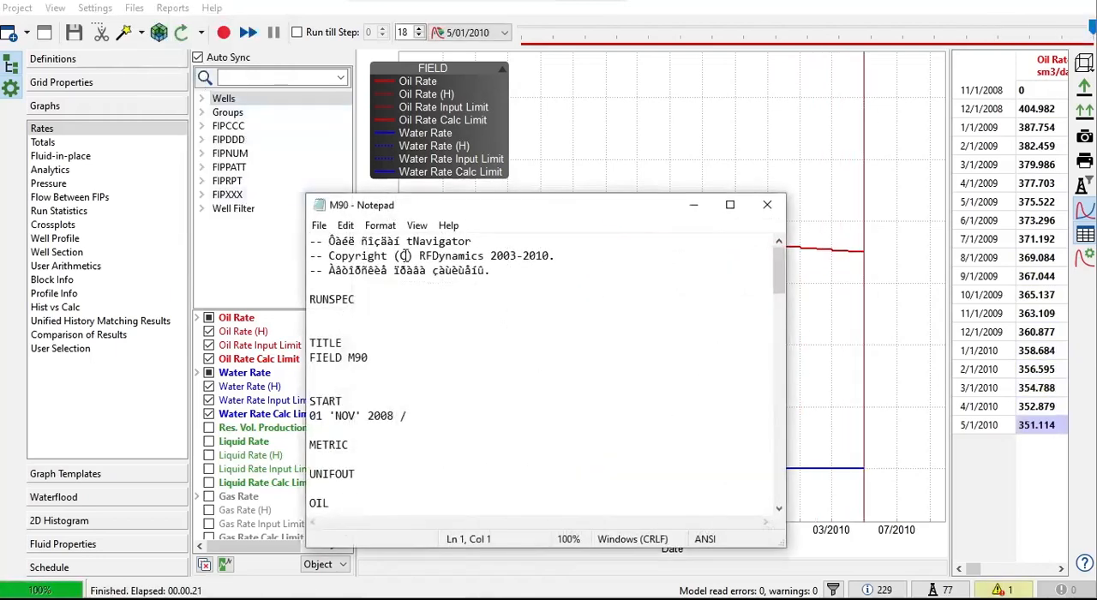
scroll(403, 255, down, 3)
drag(441, 213, 424, 153)
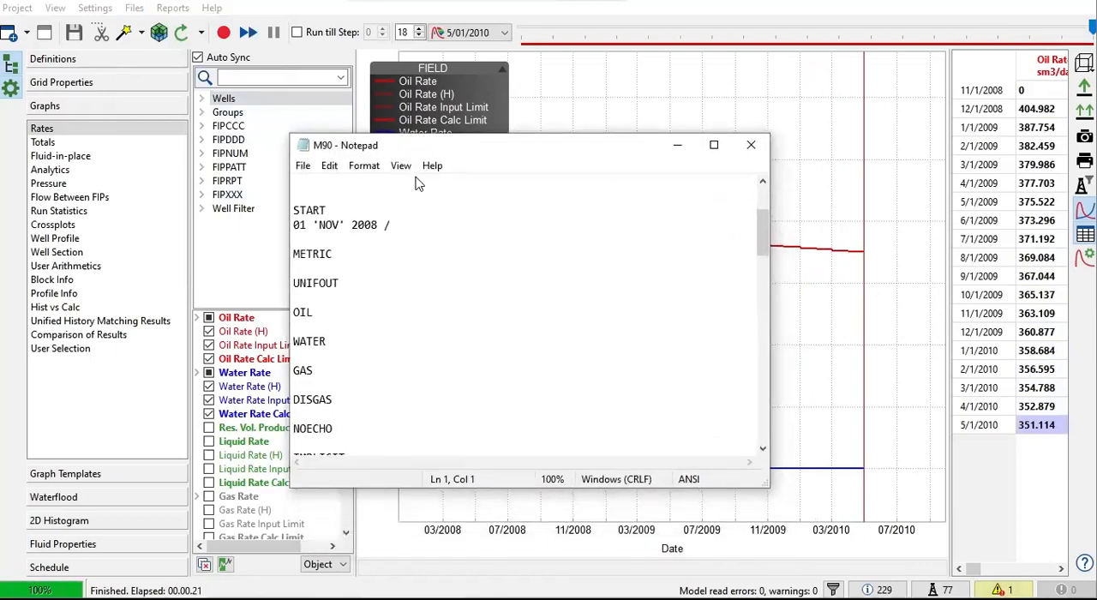
drag(770, 181, 891, 181)
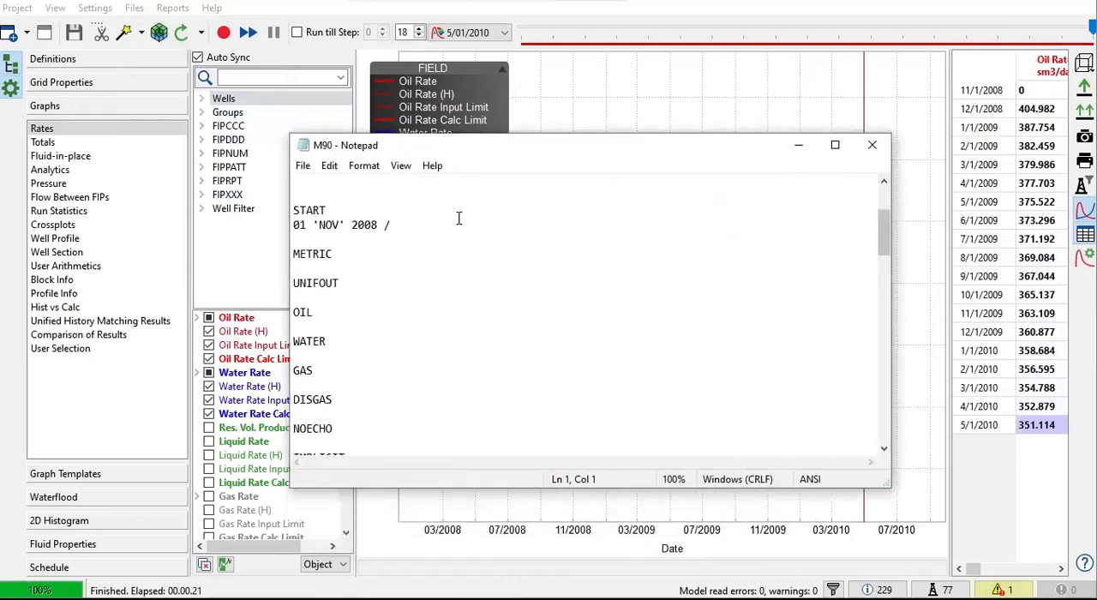
Step: Examine the RUNSPEC keywords of M90.DATA, from units and phases to DIMENS, REGDIMS, TABDIMS and WELLDIMS
double_click(354, 256)
click(351, 282)
scroll(339, 372, down, 2)
click(353, 314)
scroll(362, 360, down, 2)
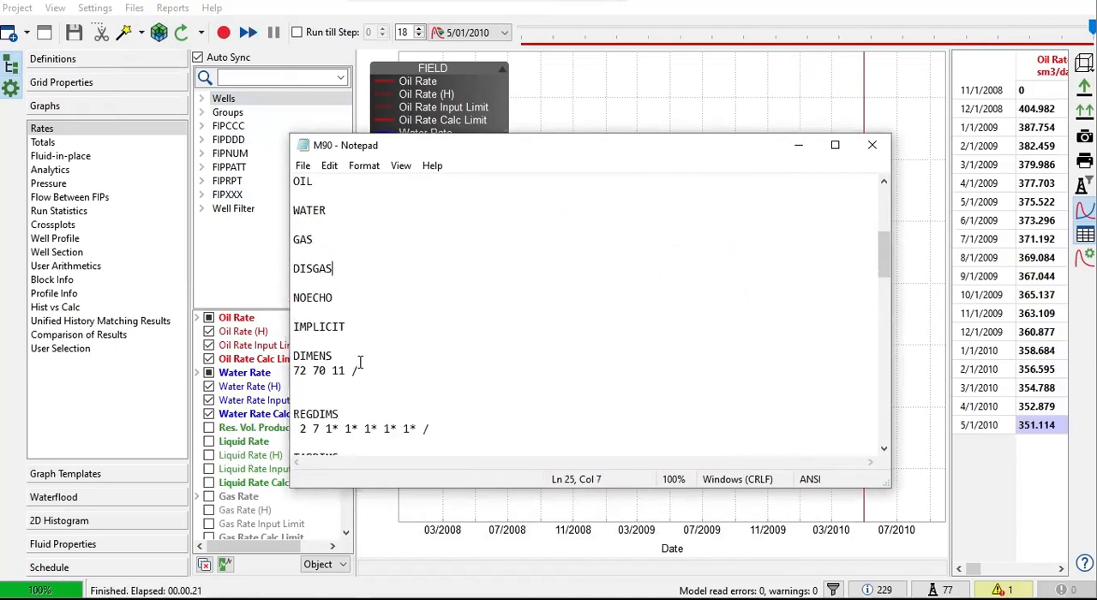
drag(374, 329, 309, 315)
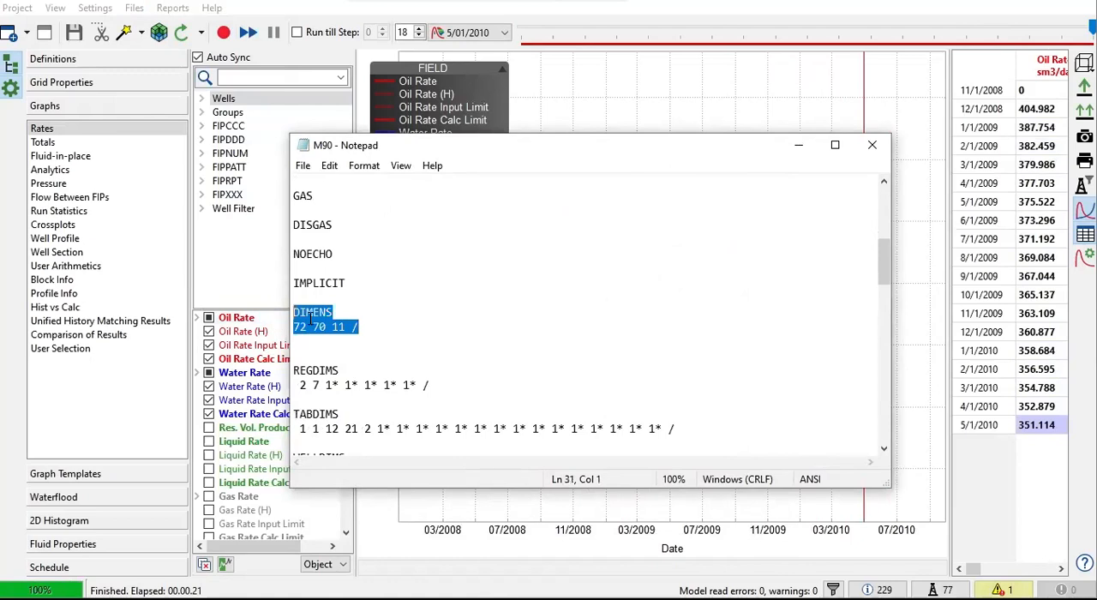
scroll(368, 319, down, 1)
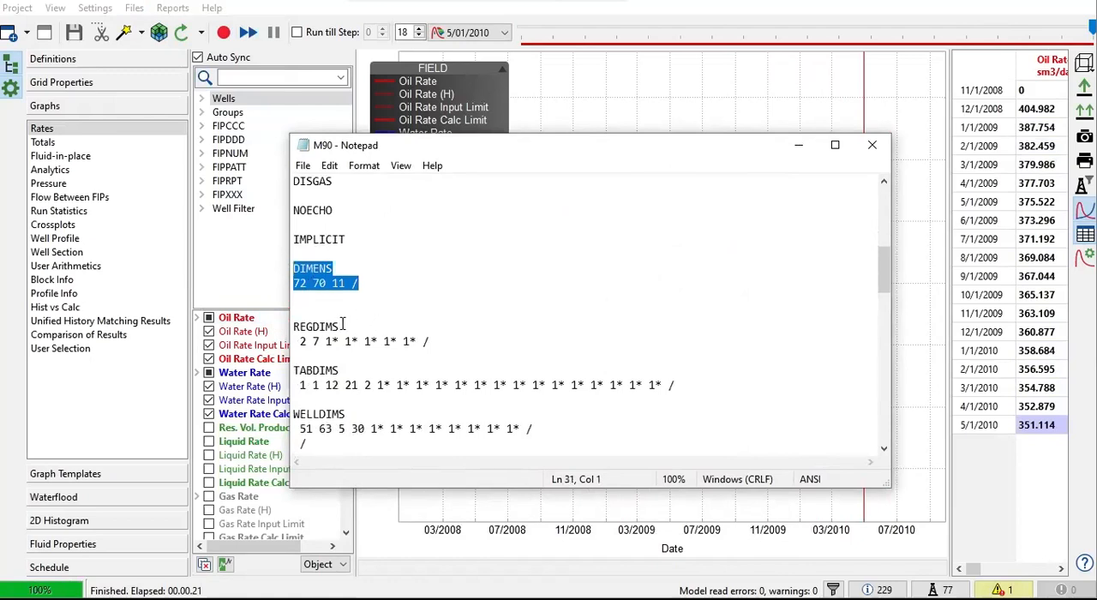
click(342, 324)
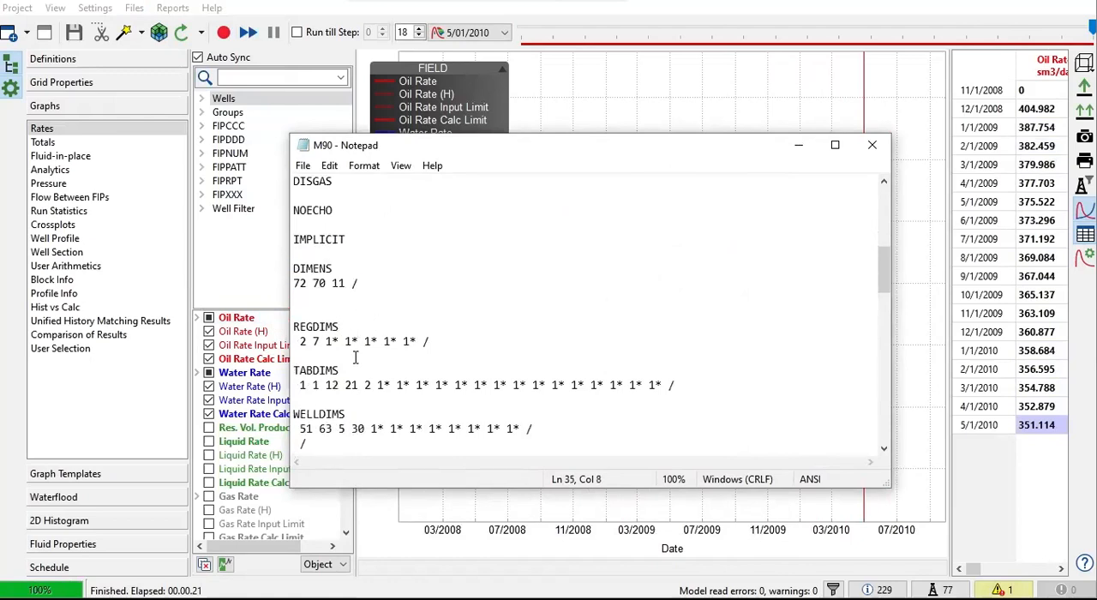
scroll(365, 378, down, 1)
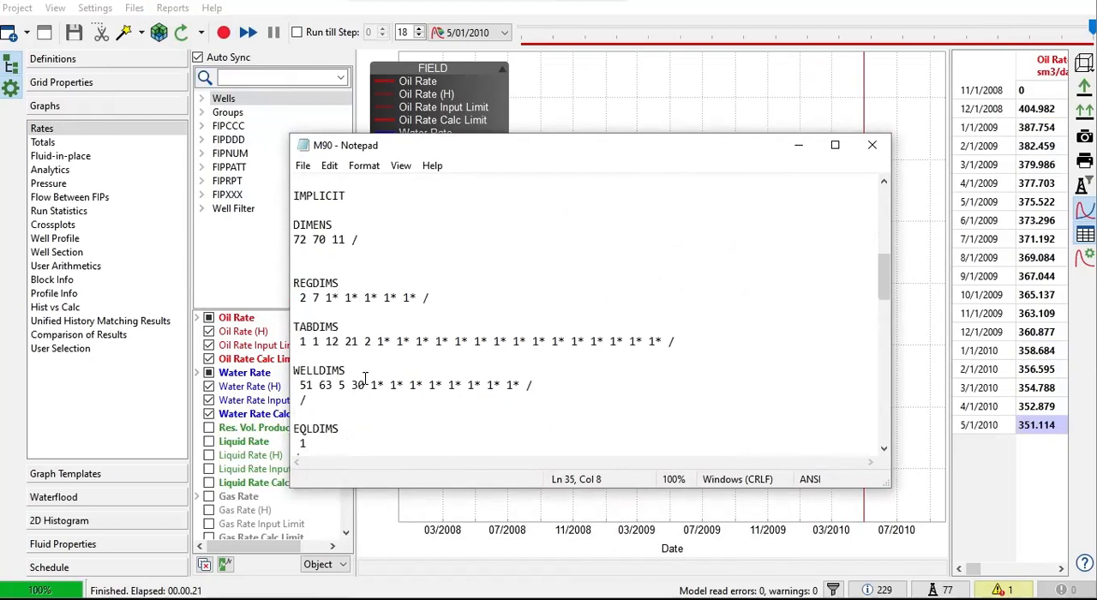
scroll(371, 369, down, 3)
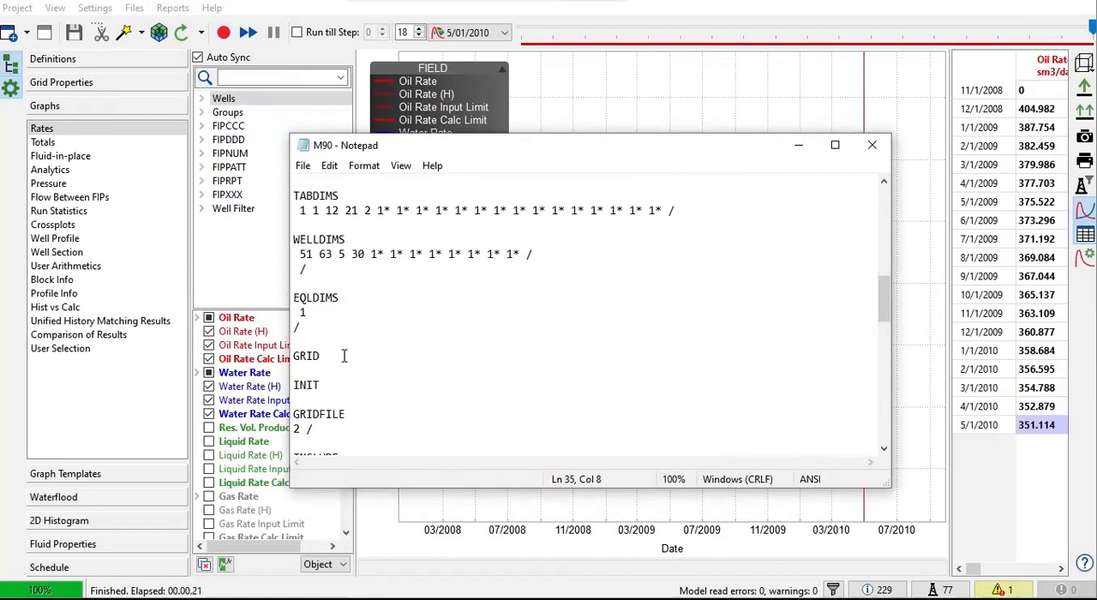
Step: Examine the GRID and PROPS sections, including the m90_pvt.inc and m90_rp.inc include files
scroll(343, 353, down, 1)
double_click(310, 312)
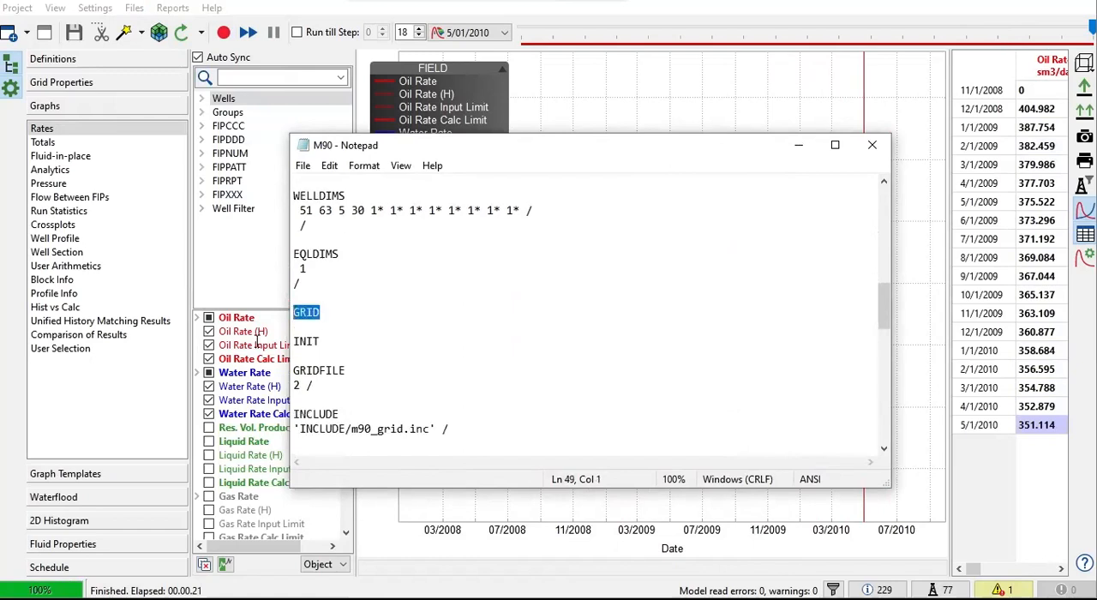
double_click(306, 341)
scroll(352, 343, down, 2)
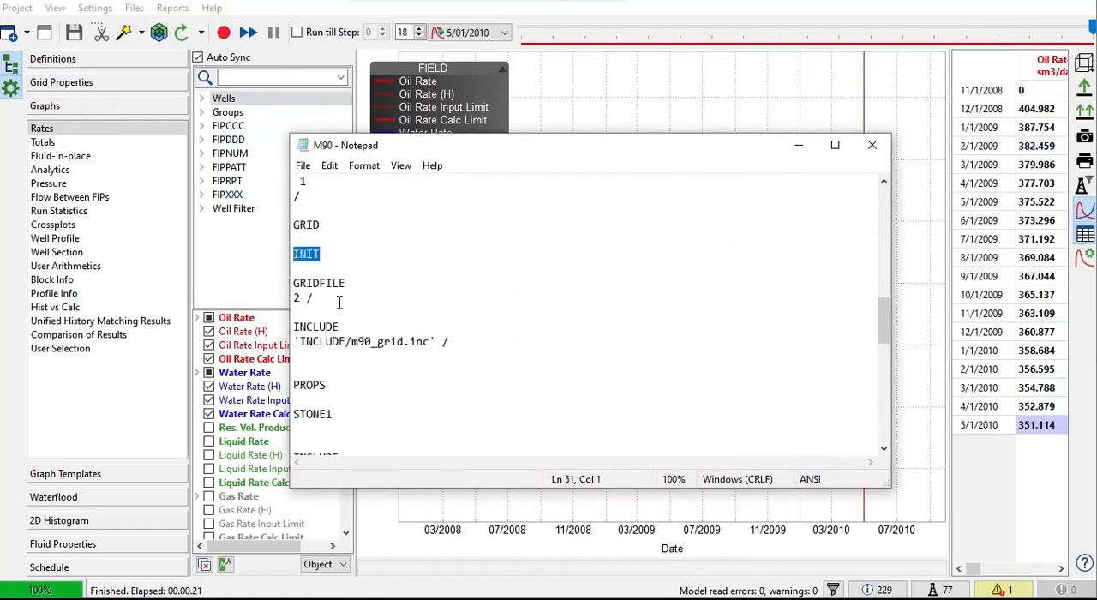
scroll(338, 300, down, 2)
double_click(319, 299)
scroll(495, 341, down, 2)
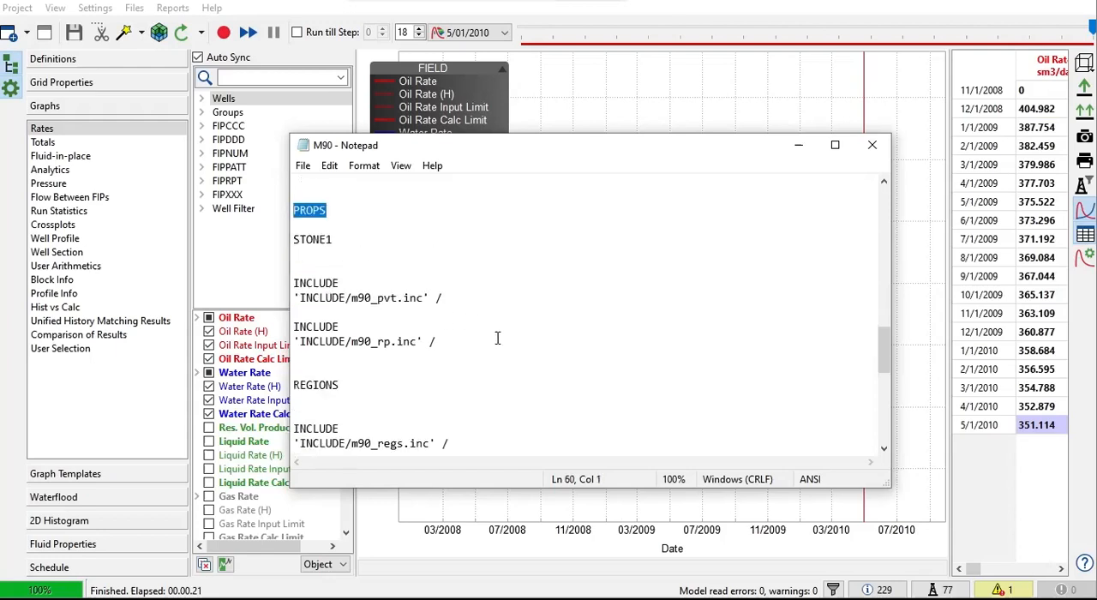
drag(443, 297, 365, 298)
drag(443, 341, 320, 341)
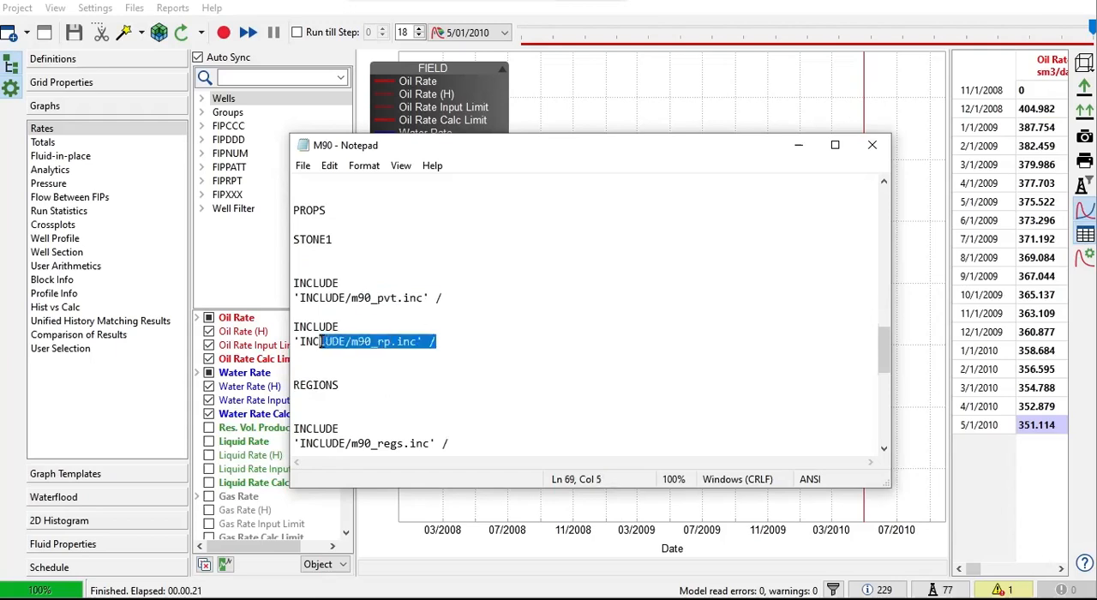
Step: Examine the REGIONS and SOLUTION sections with their m90_regs.inc and m90_init.inc include files
double_click(302, 383)
scroll(394, 385, down, 2)
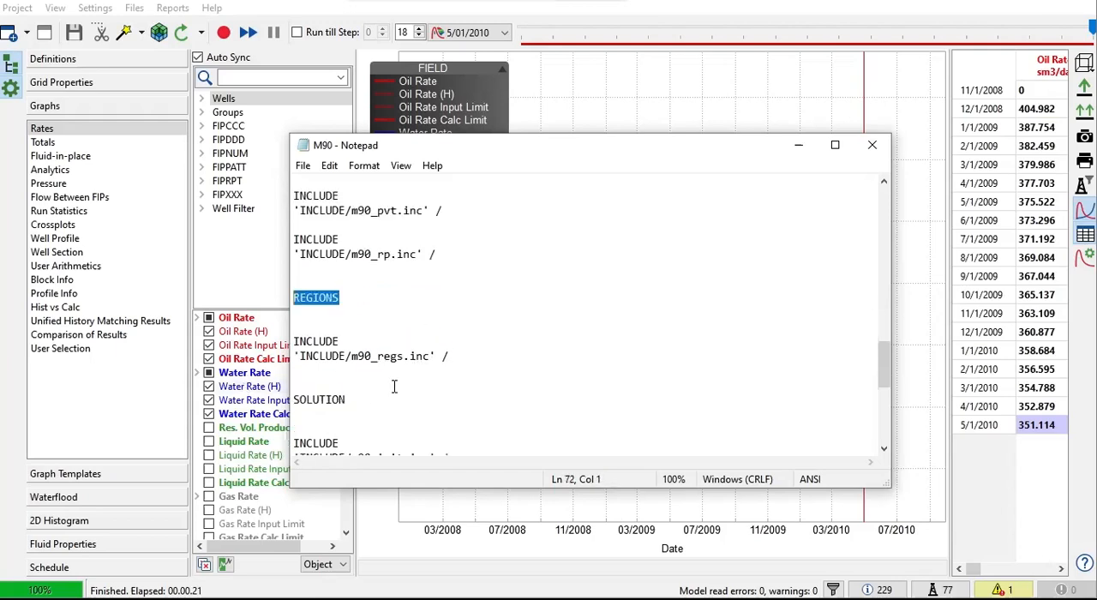
drag(449, 357, 307, 359)
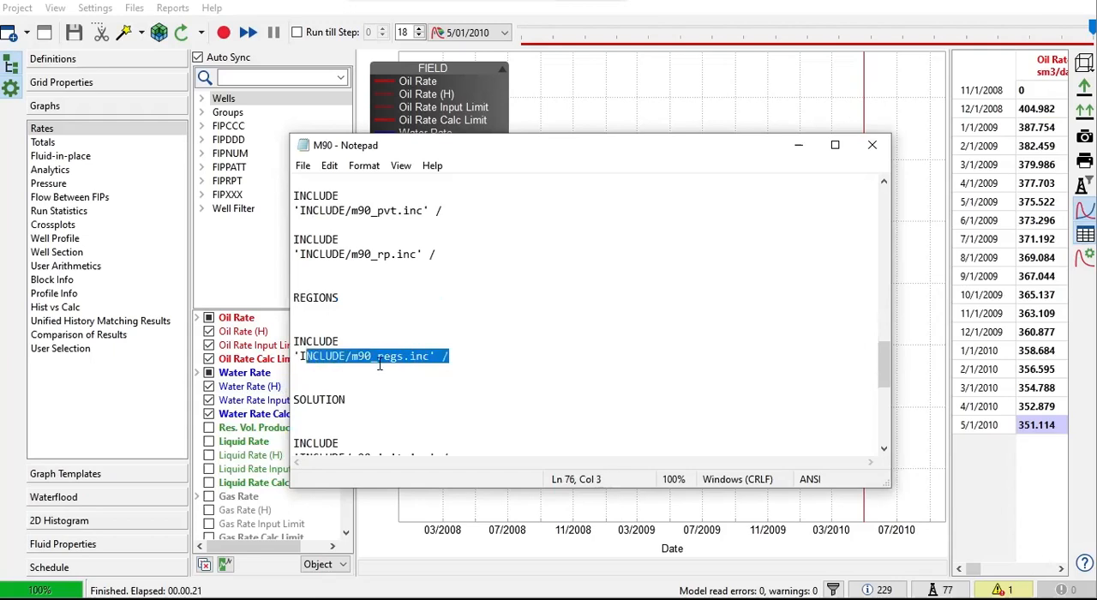
click(497, 352)
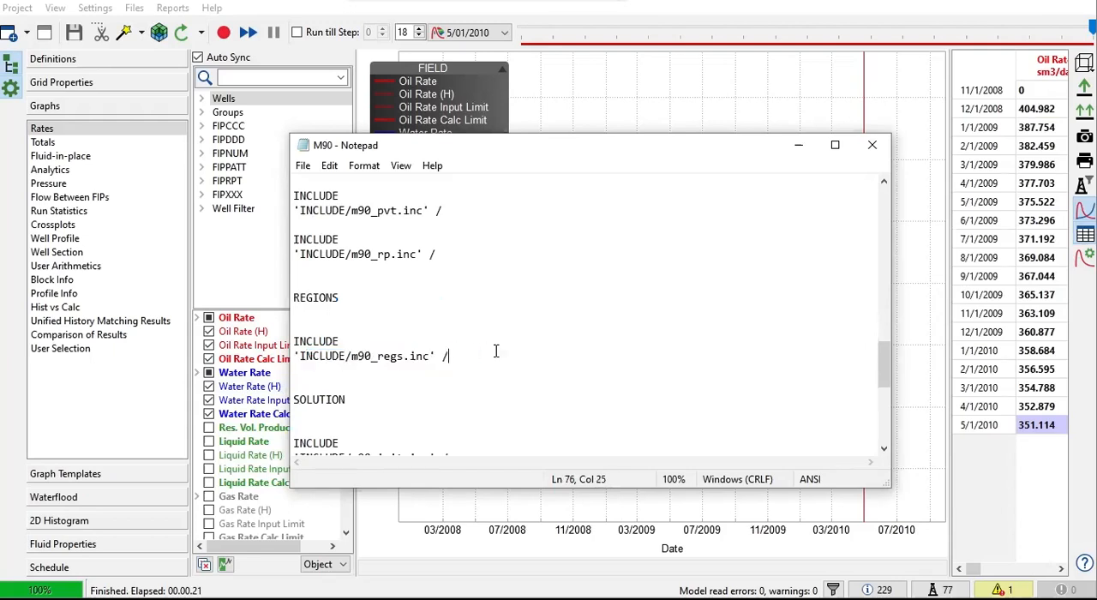
scroll(345, 300, down, 2)
double_click(339, 313)
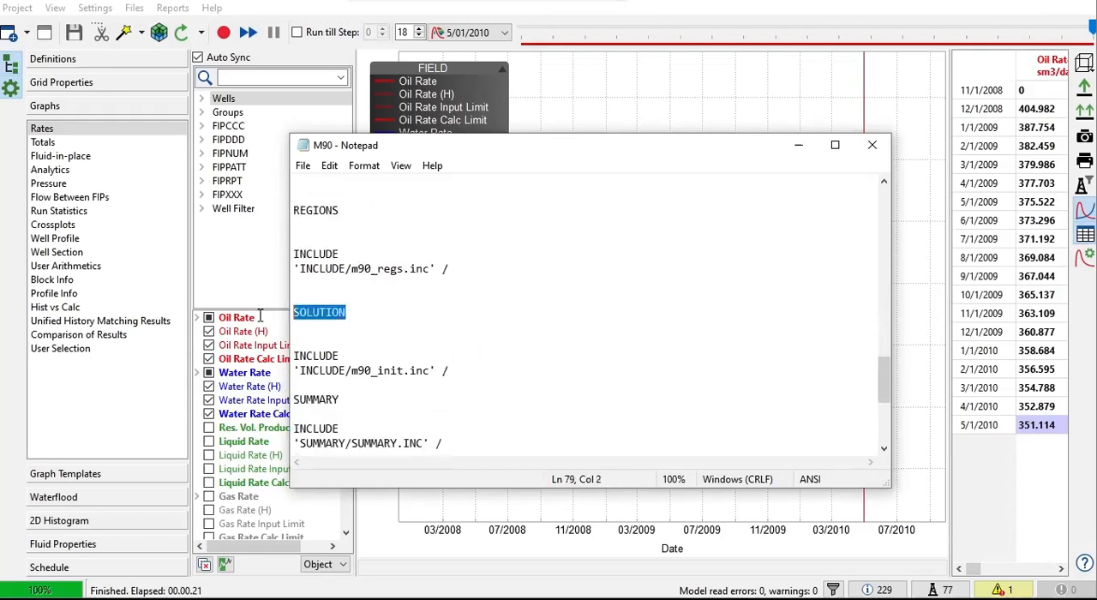
scroll(404, 325, down, 1)
scroll(408, 326, down, 1)
click(399, 292)
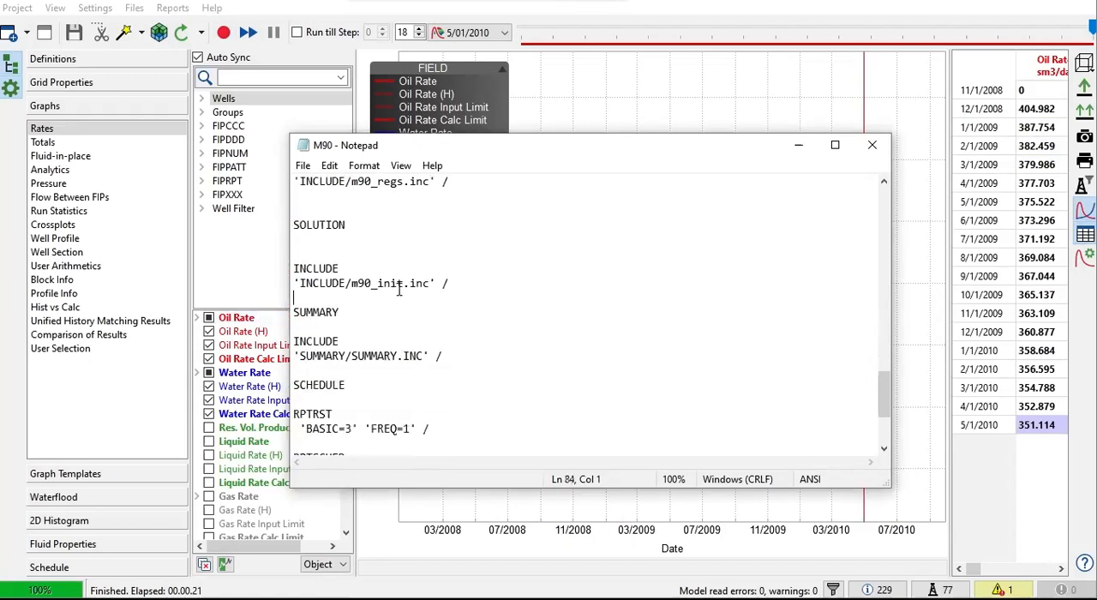
drag(445, 293, 402, 289)
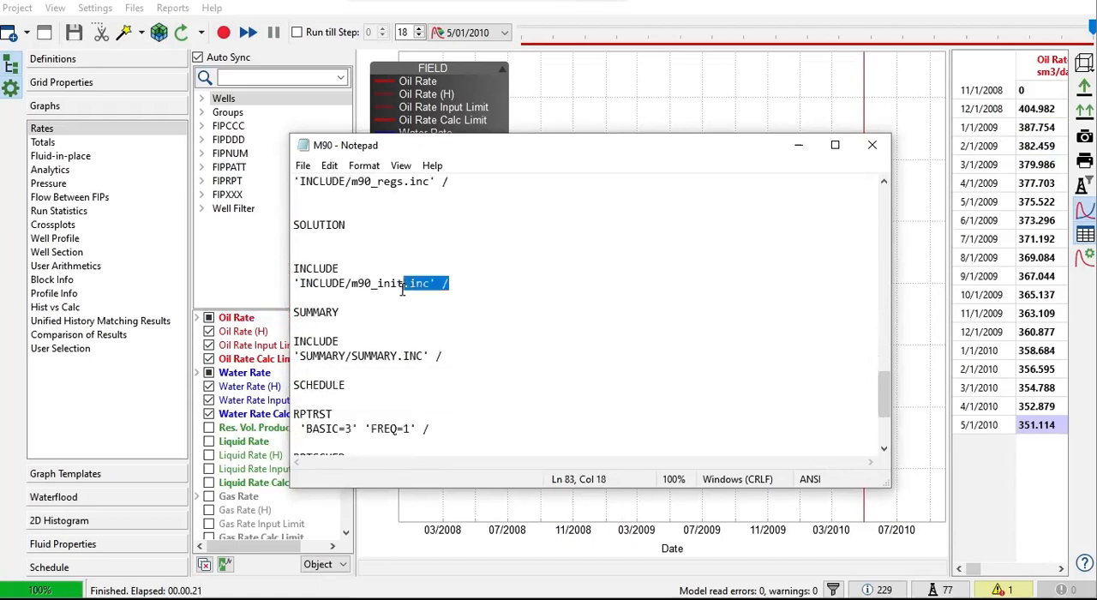
Step: Examine the SUMMARY and SCHEDULE sections, including SUMMARY.INC, RPTRST, RPTSCHED and the m90_sch.inc include file
click(478, 317)
drag(457, 346, 387, 351)
click(519, 357)
scroll(518, 361, down, 2)
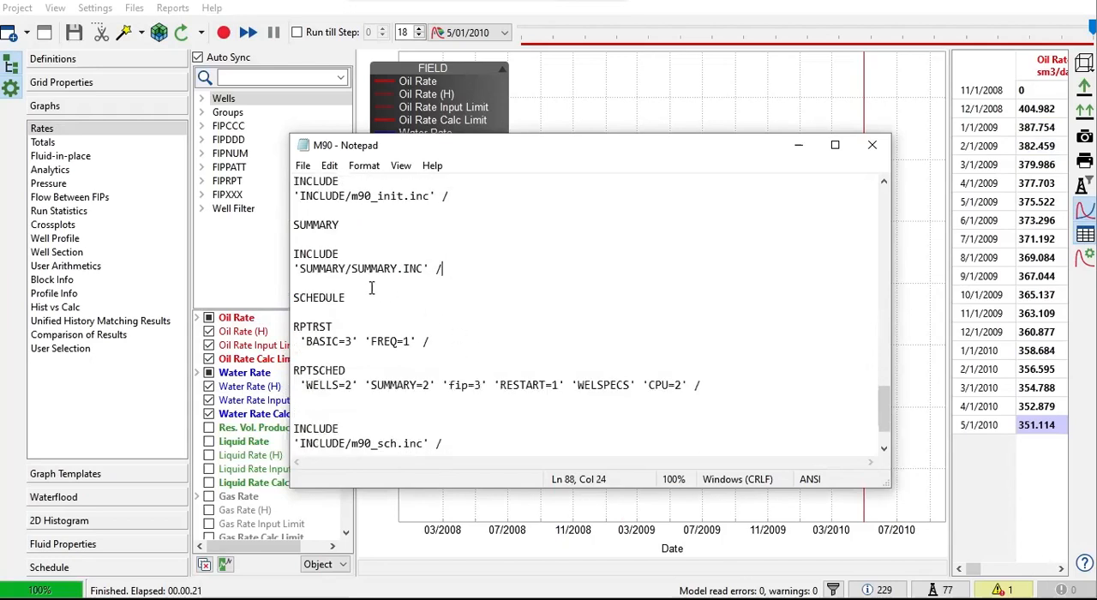
scroll(397, 342, down, 1)
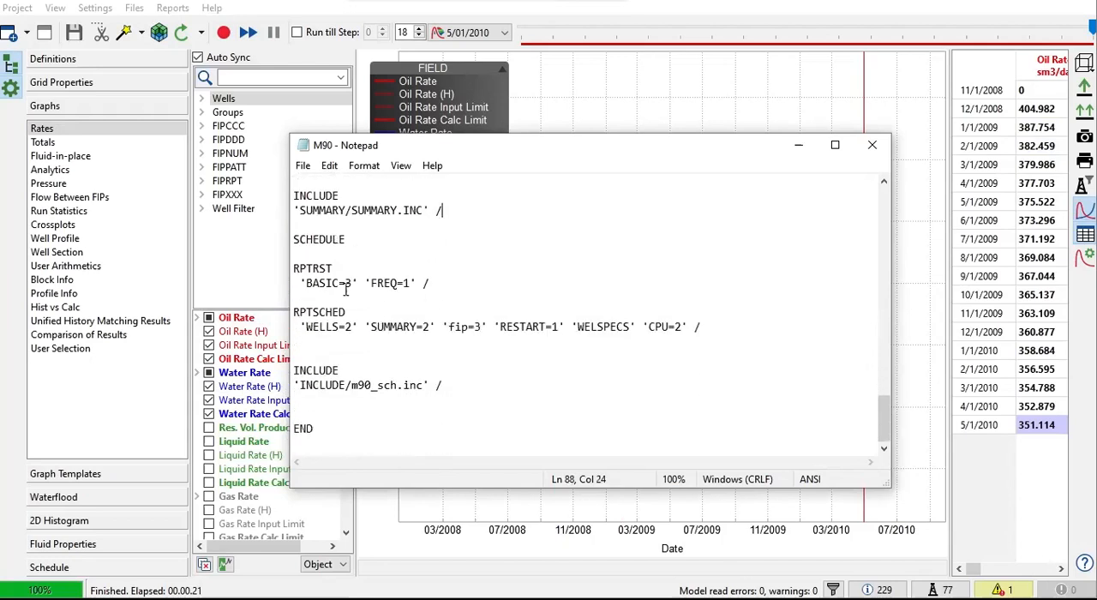
drag(300, 268, 422, 378)
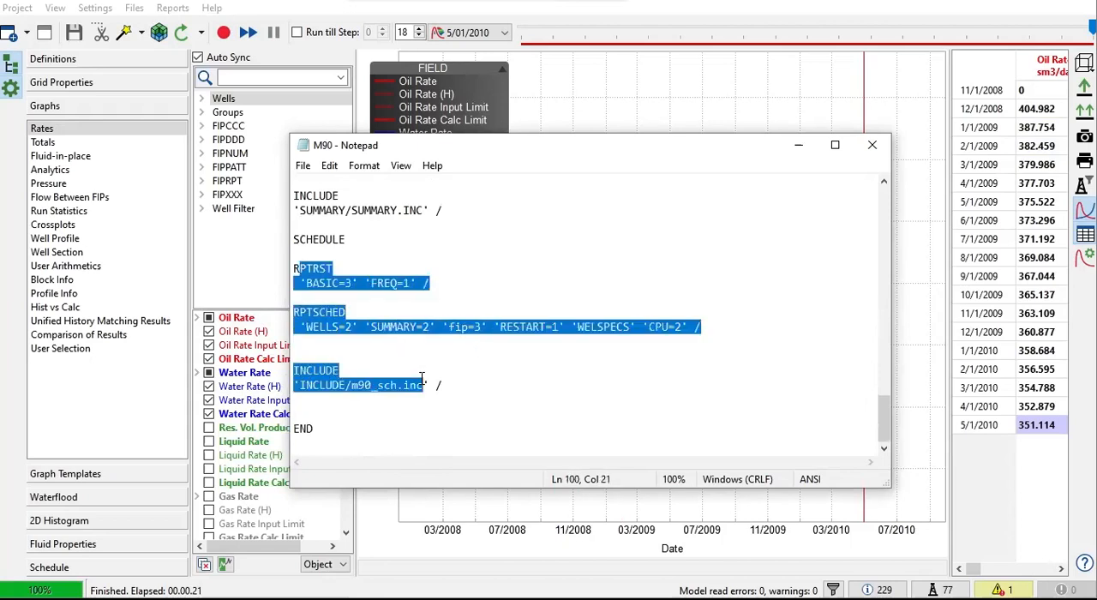
drag(346, 387, 435, 390)
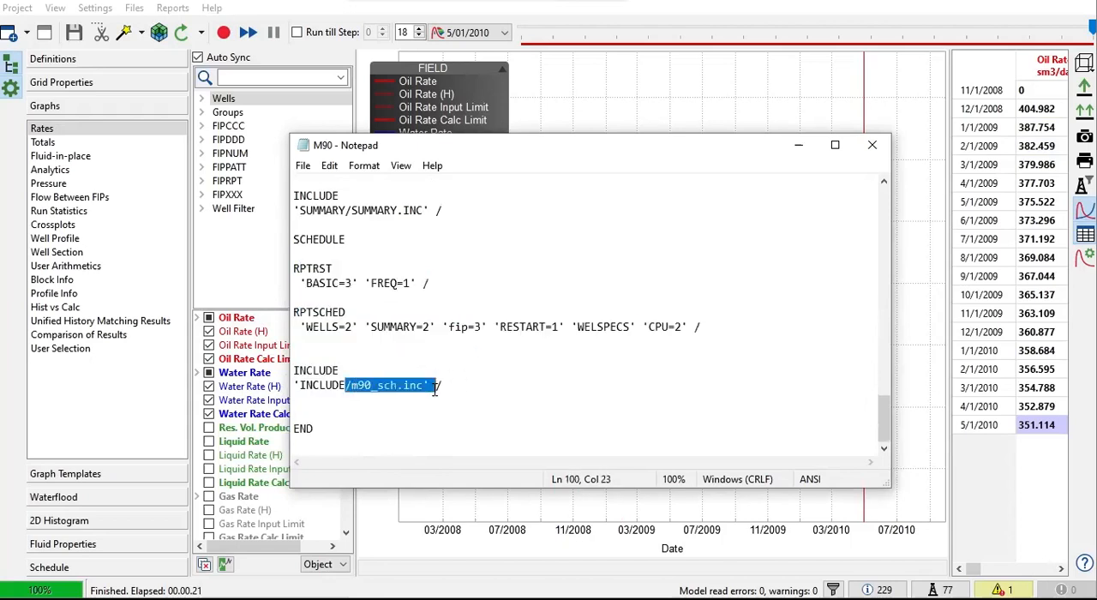
Step: Enlarge the text to 110% and return to the RUNSPEC section at the beginning of the data file
ctrl+scroll(463, 381, up, 1)
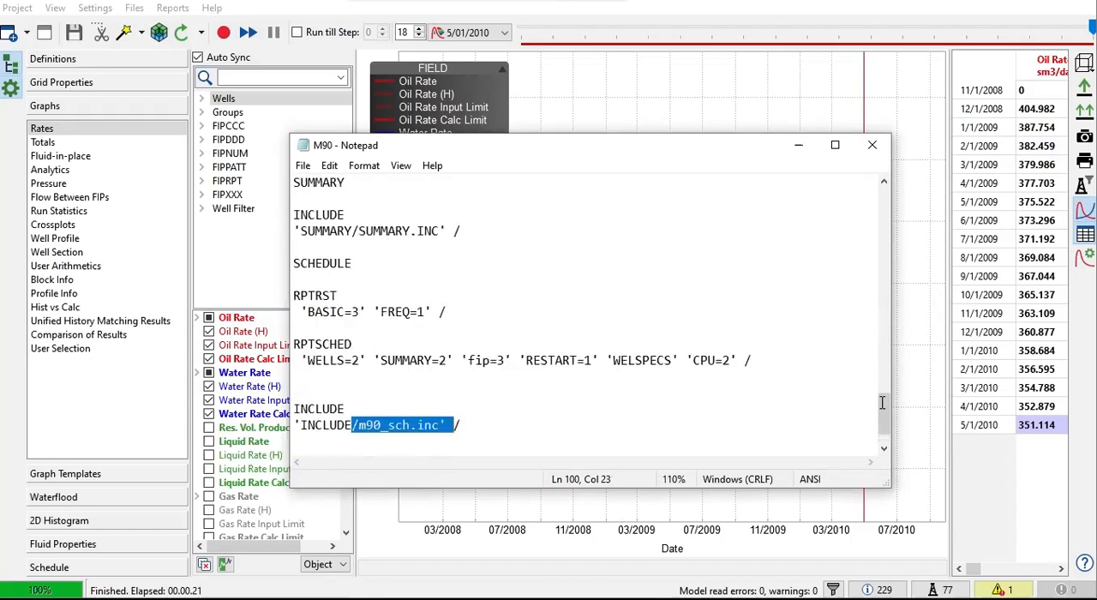
drag(883, 402, 872, 220)
scroll(873, 220, up, 2)
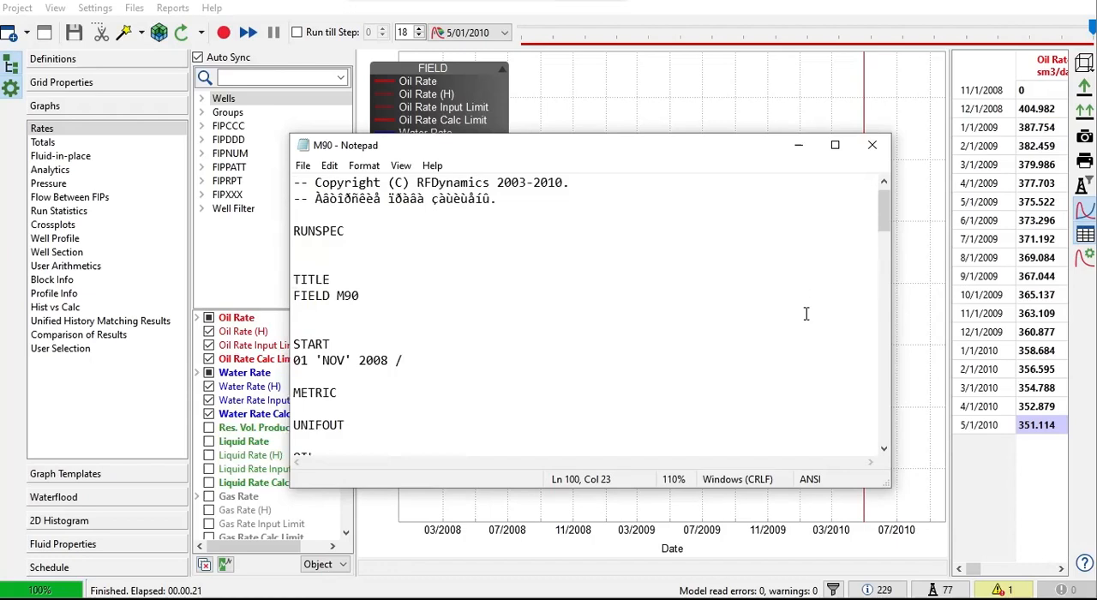
Step: Close the M90 data file and review the calculated pressure map in 3D and the field oil and water rates graph
scroll(806, 314, down, 1)
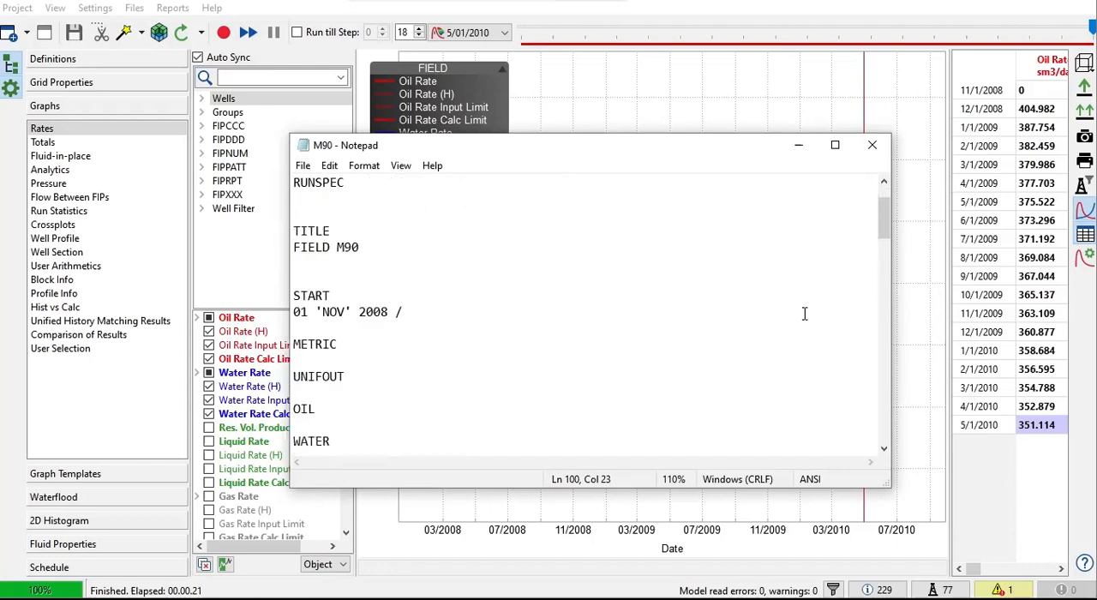
click(872, 146)
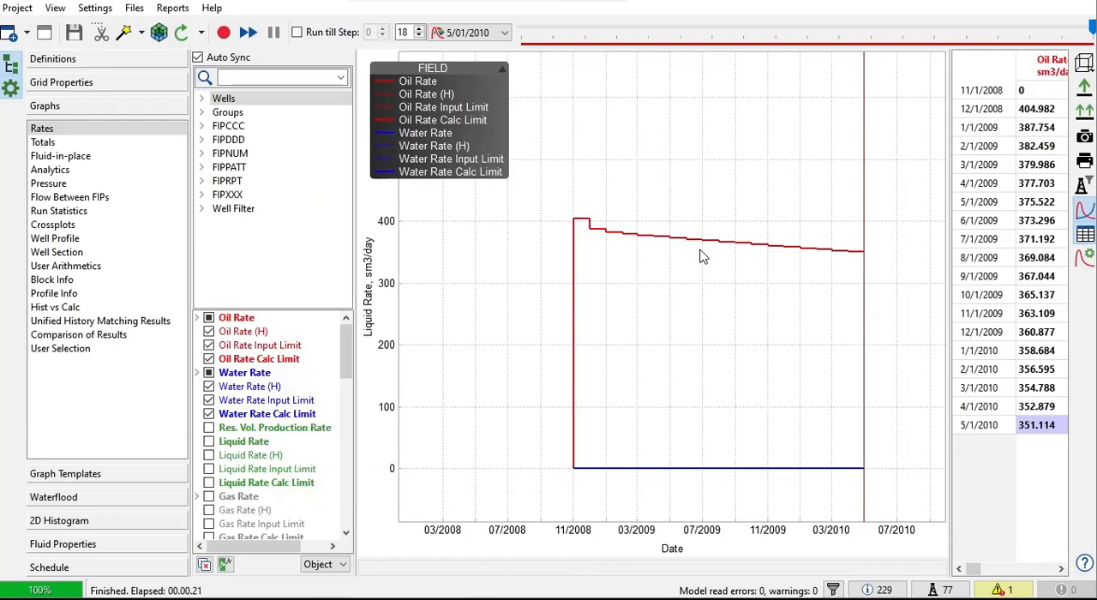
click(136, 88)
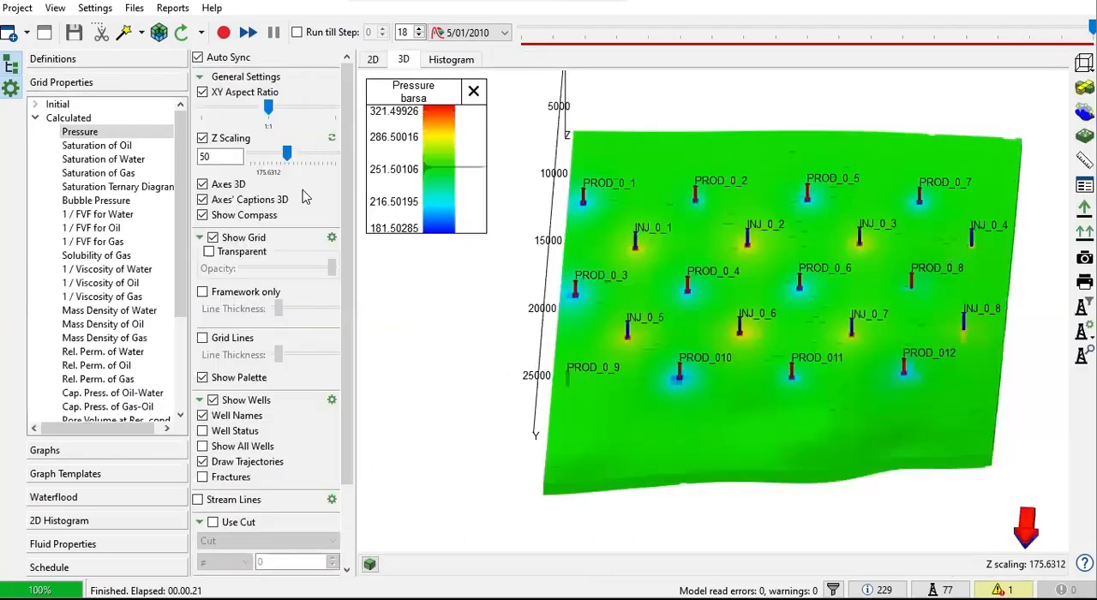
scroll(545, 323, down, 3)
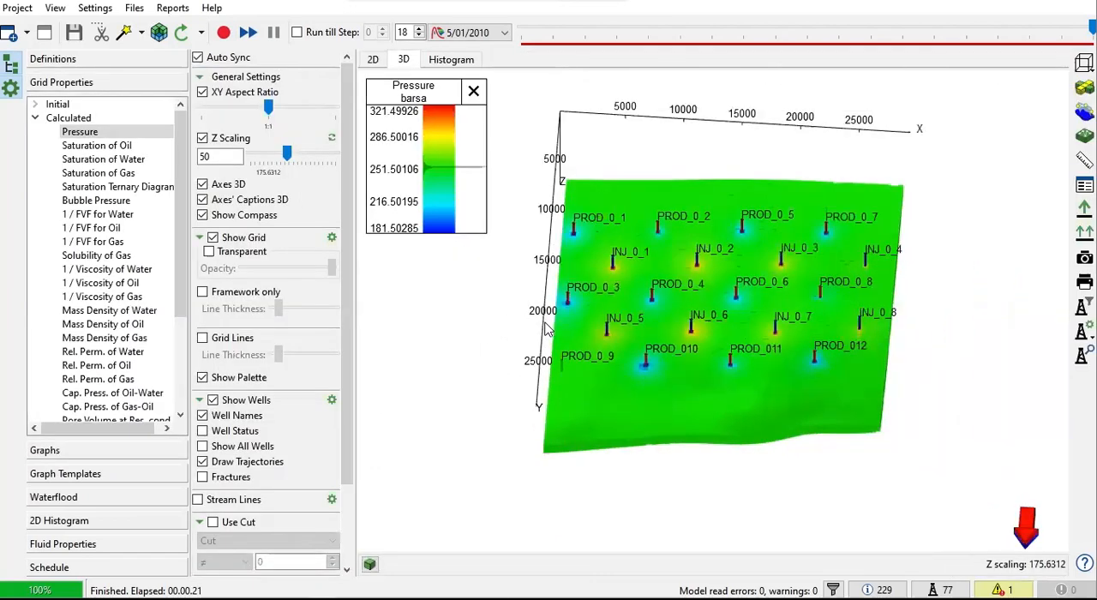
click(58, 455)
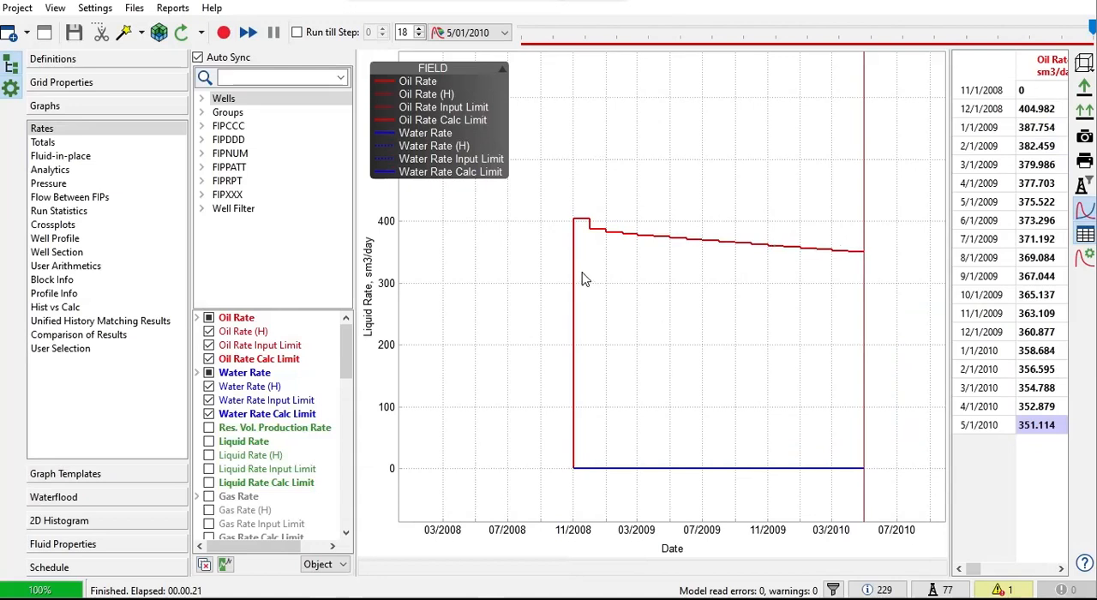
mouse_move(582, 279)
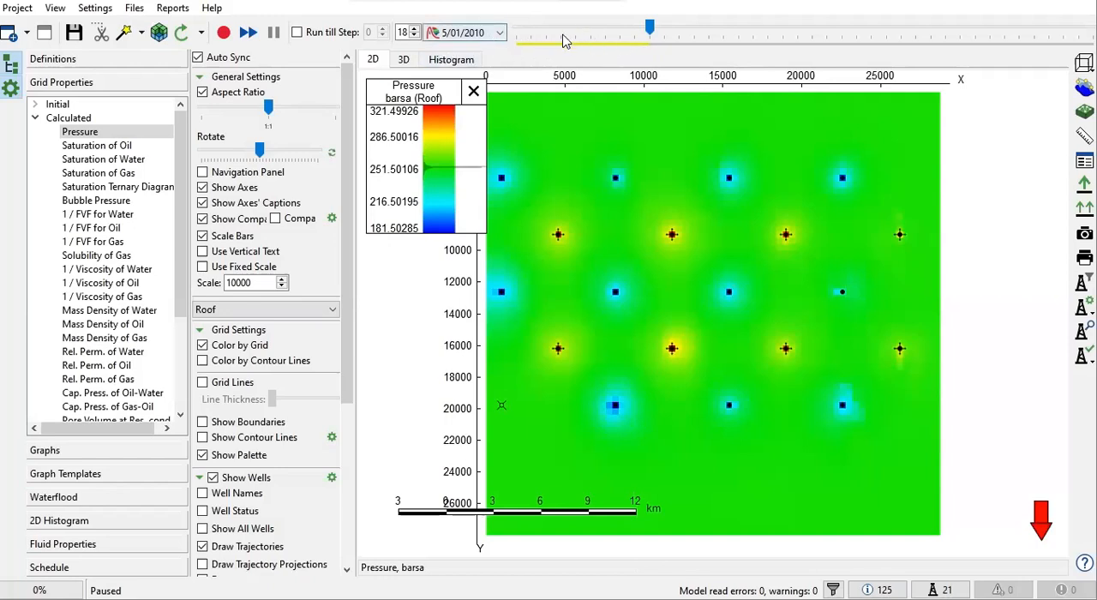
Step: View the paused restart model's 2D pressure map, its rates table alone, and the rates graph together with the table
mouse_move(650, 28)
mouse_down()
mouse_move(517, 32)
mouse_move(650, 29)
mouse_up()
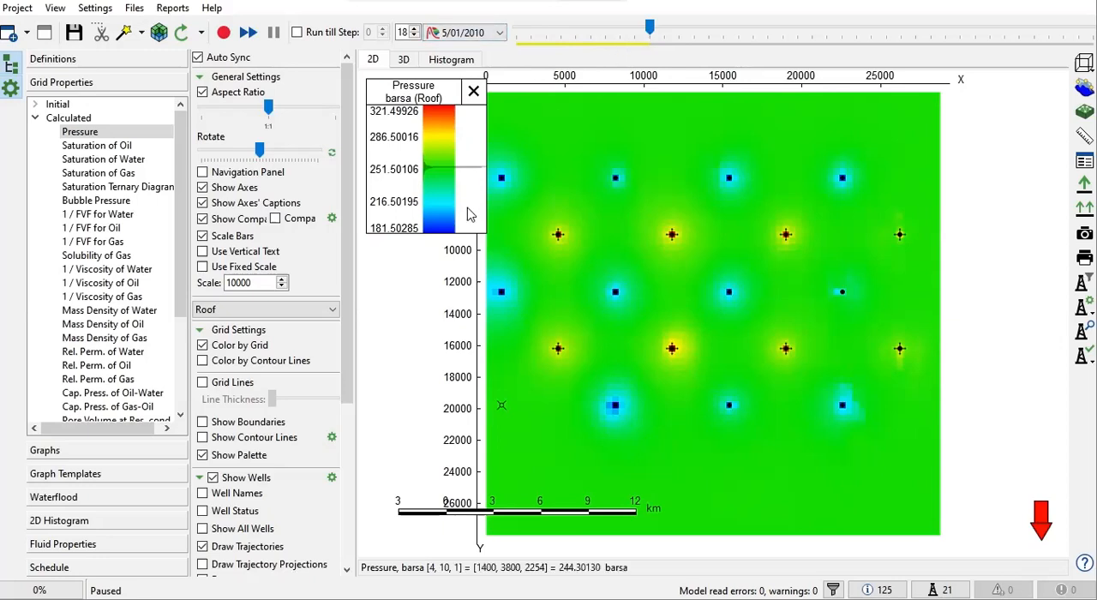
scroll(723, 209, down, 1)
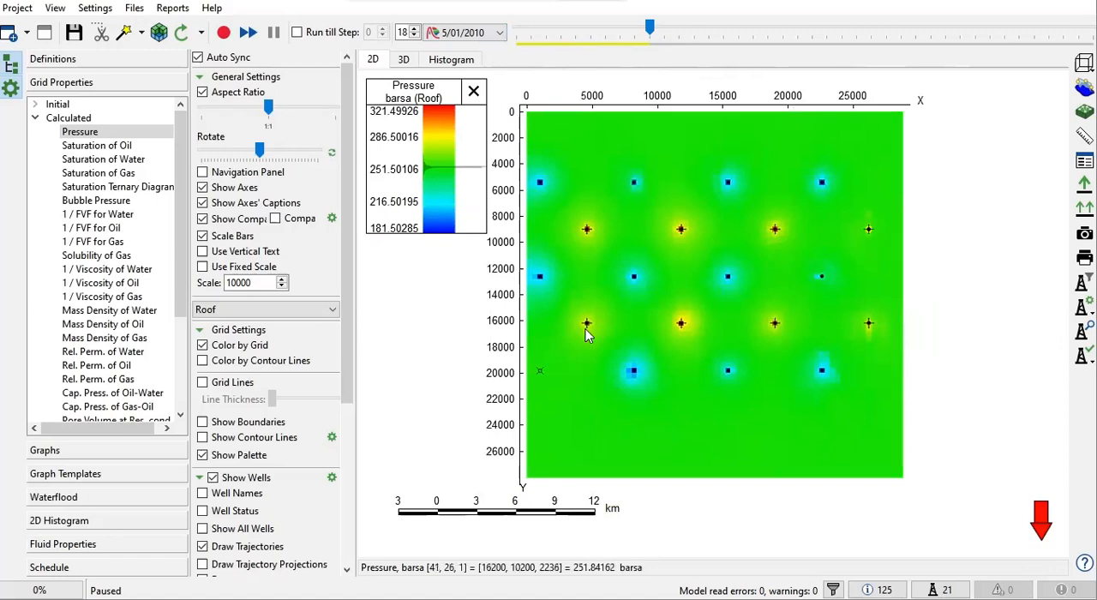
click(77, 457)
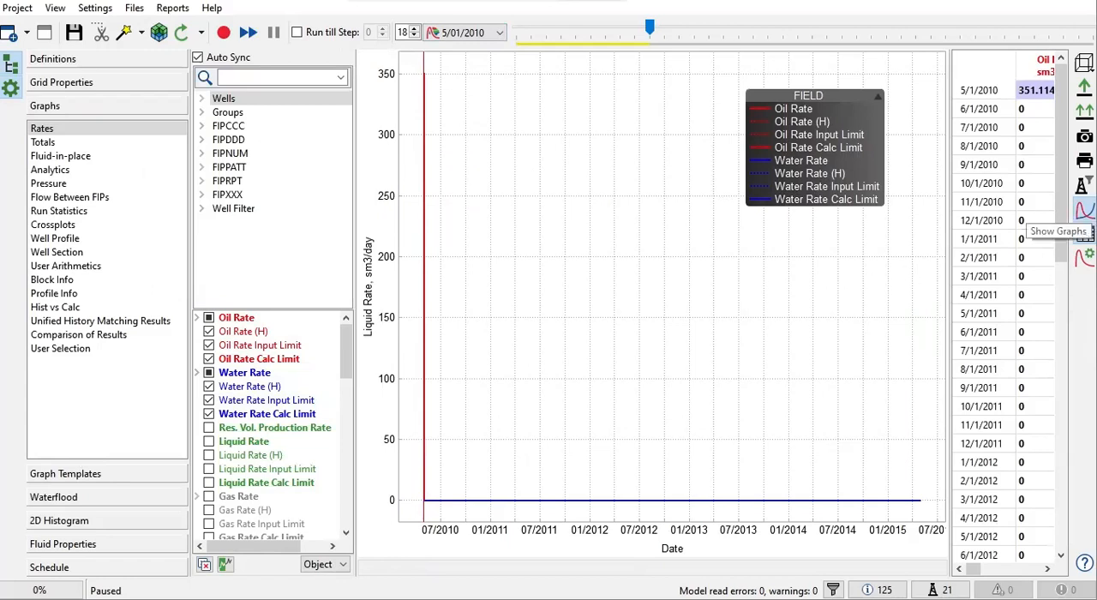
click(1085, 234)
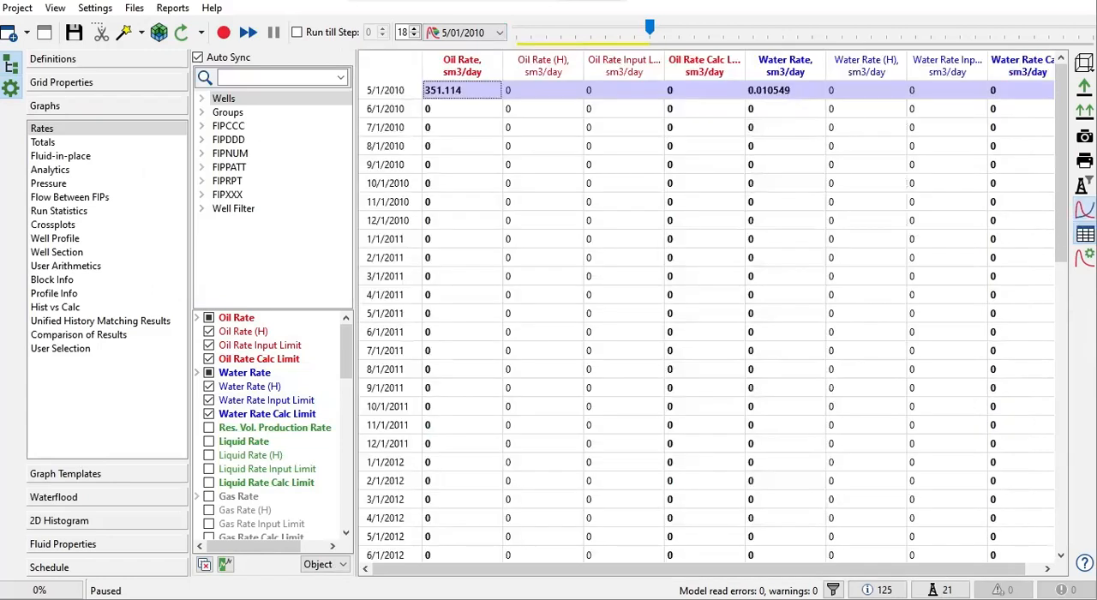
click(1084, 210)
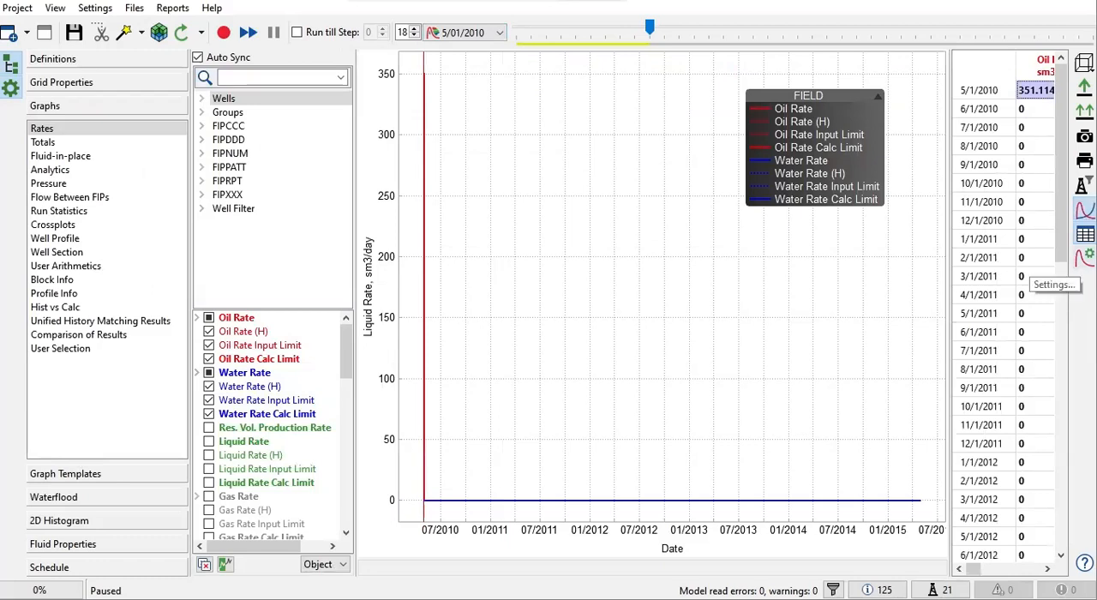
Step: Set the graph preferences to show data since 11/1/2008
click(1086, 255)
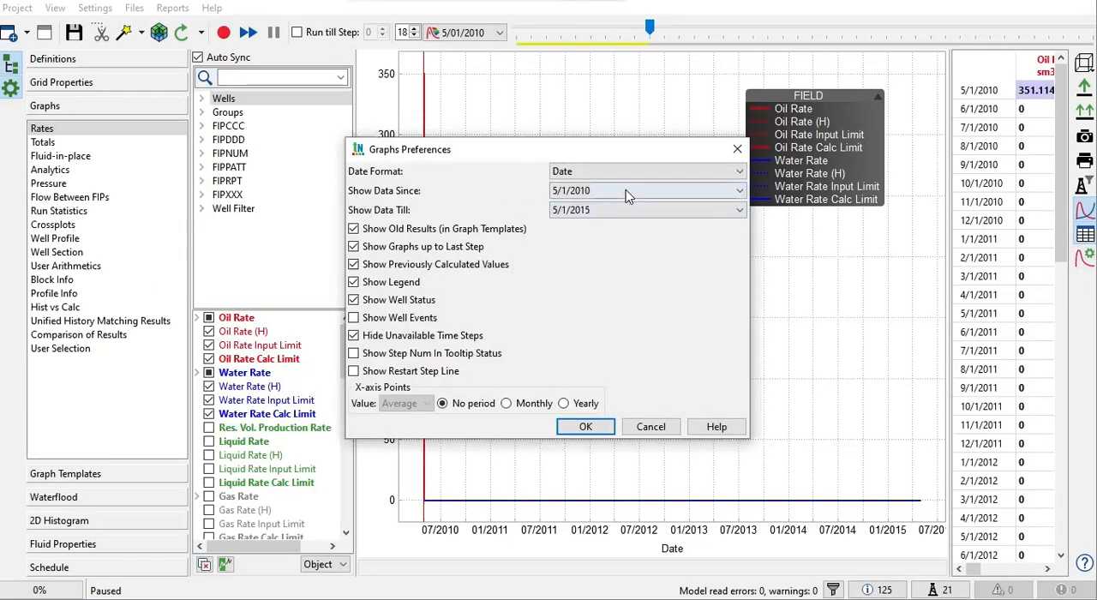
drag(602, 163, 857, 249)
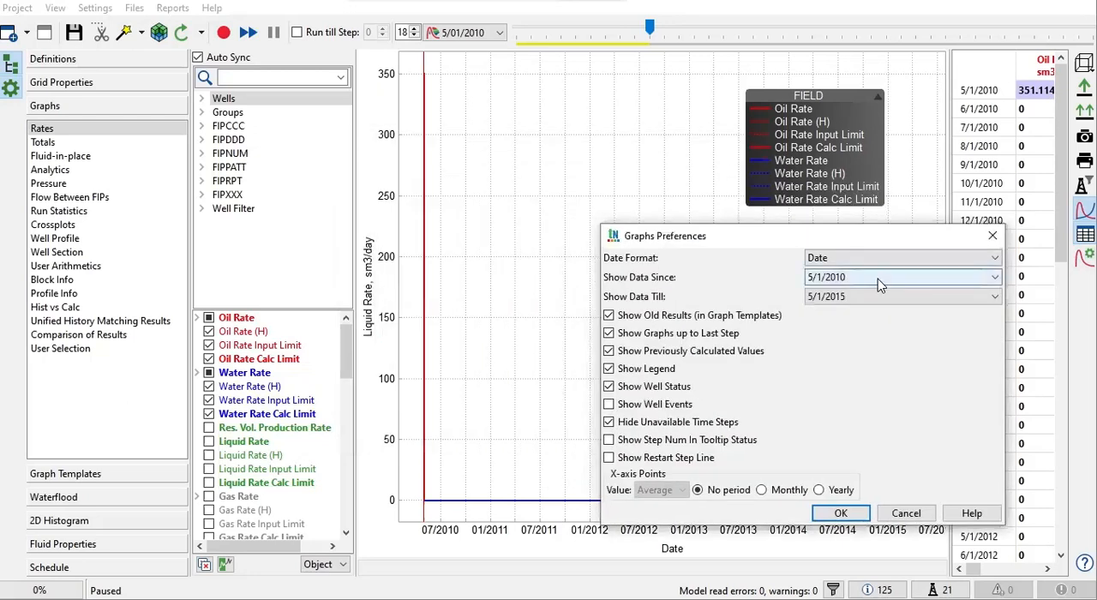
click(878, 279)
scroll(903, 323, up, 3)
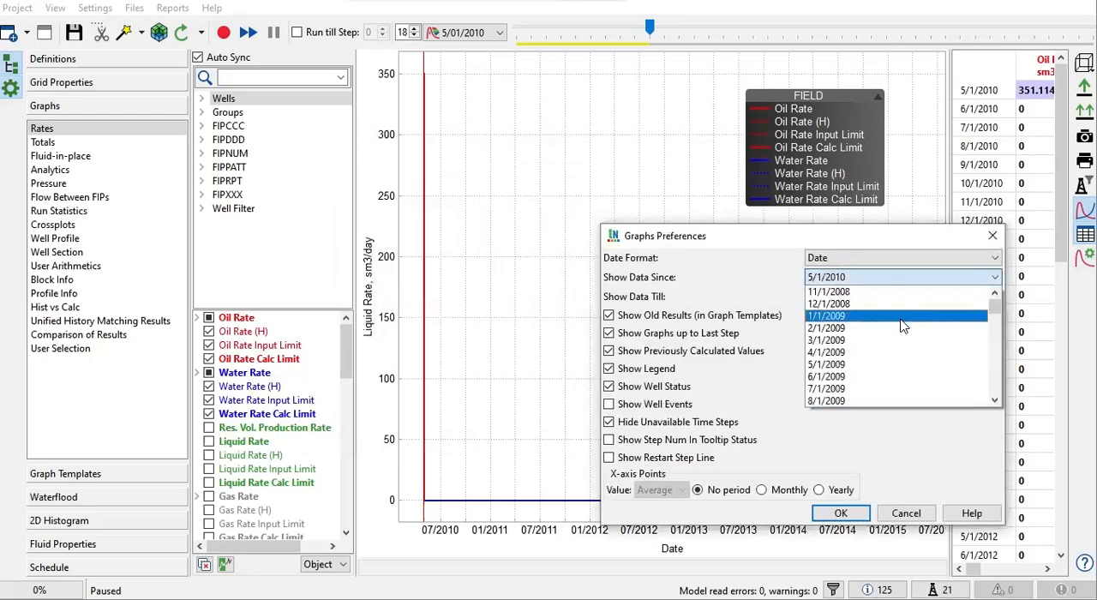
click(857, 294)
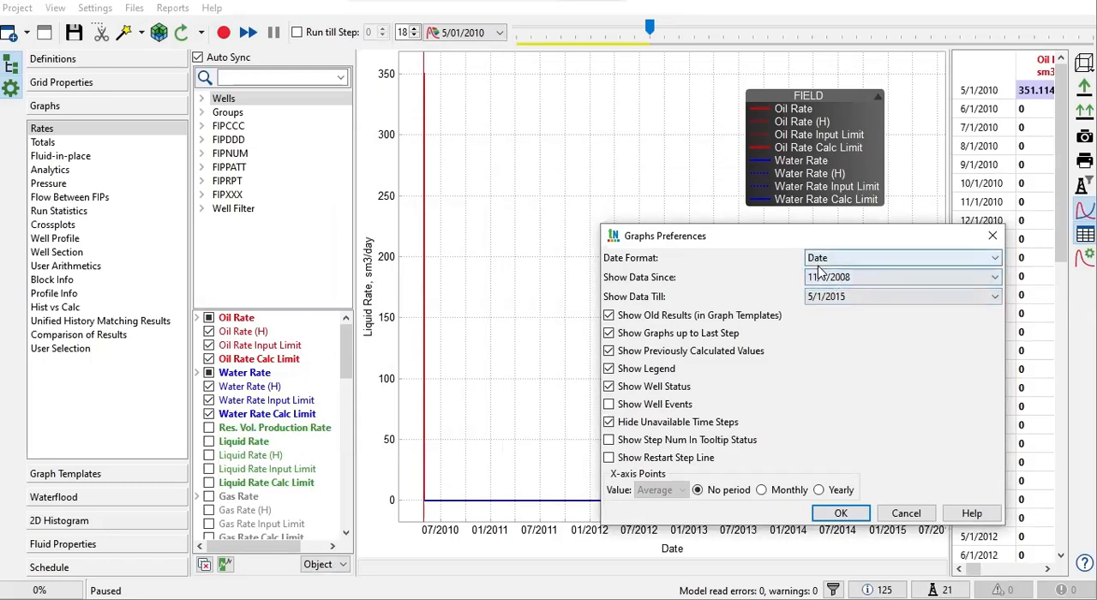
click(845, 513)
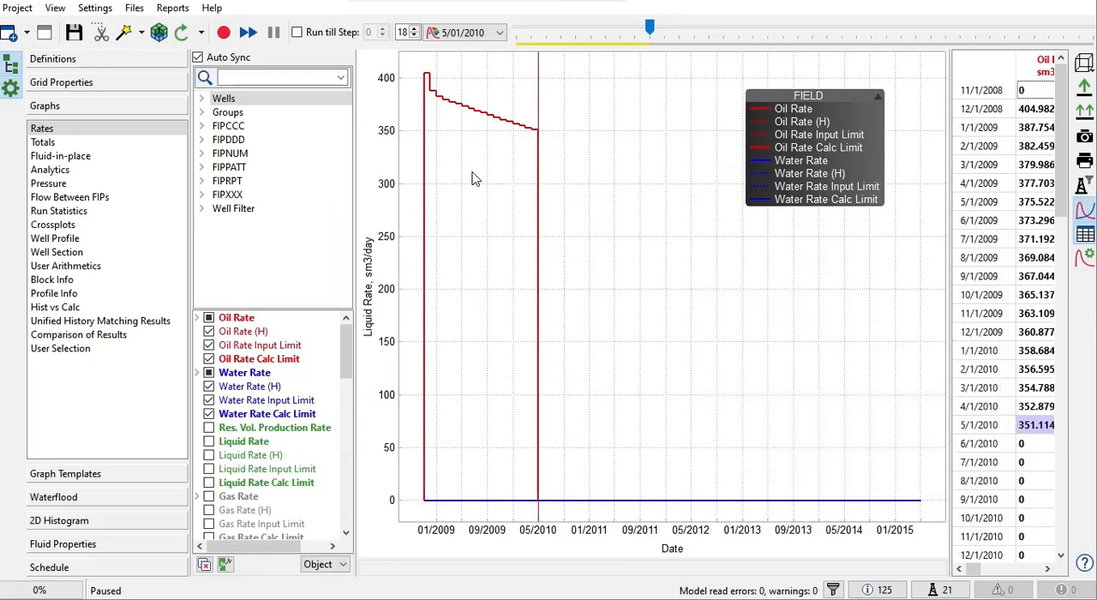
Step: Run the restart model's calculation onward from 5/01/2010
mouse_move(426, 117)
mouse_move(538, 129)
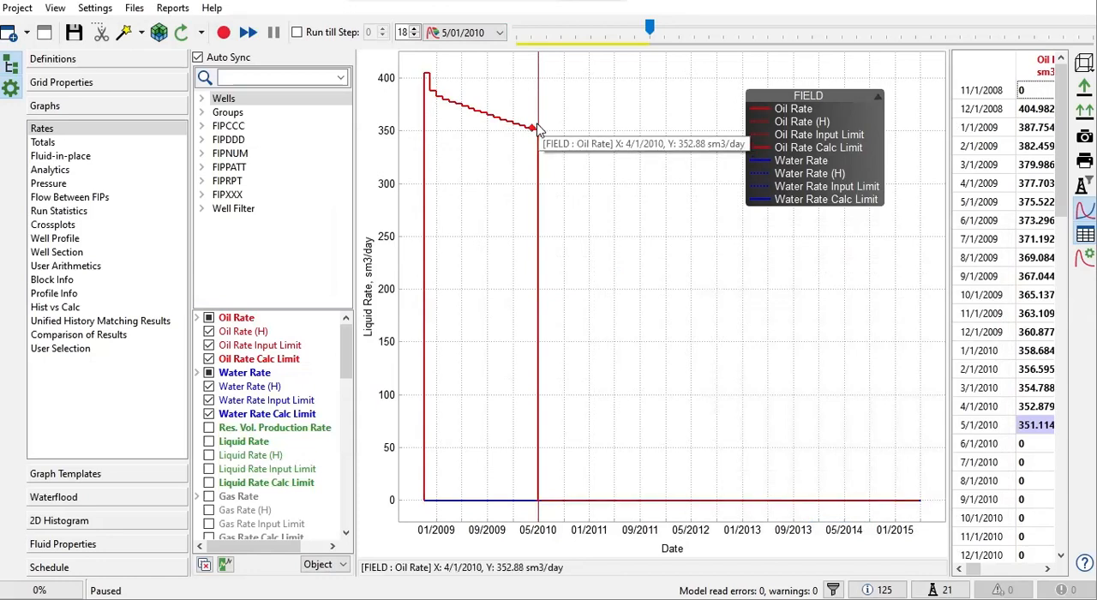
click(224, 32)
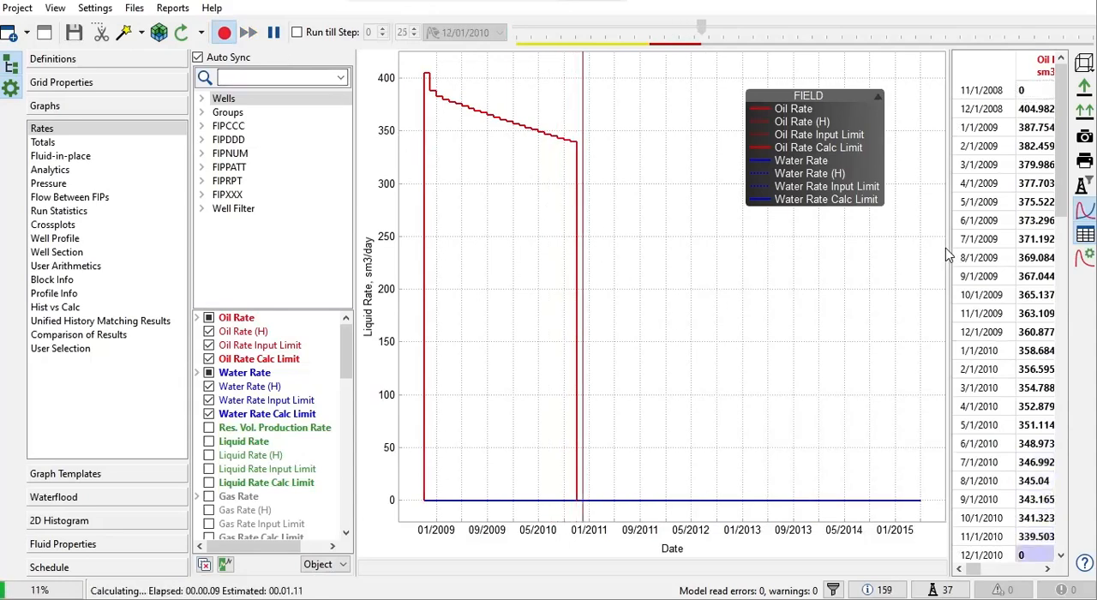
Step: Widen the rates table beside the graph and move the FIELD legend to the empty area below the oil rate curve
drag(950, 245, 883, 246)
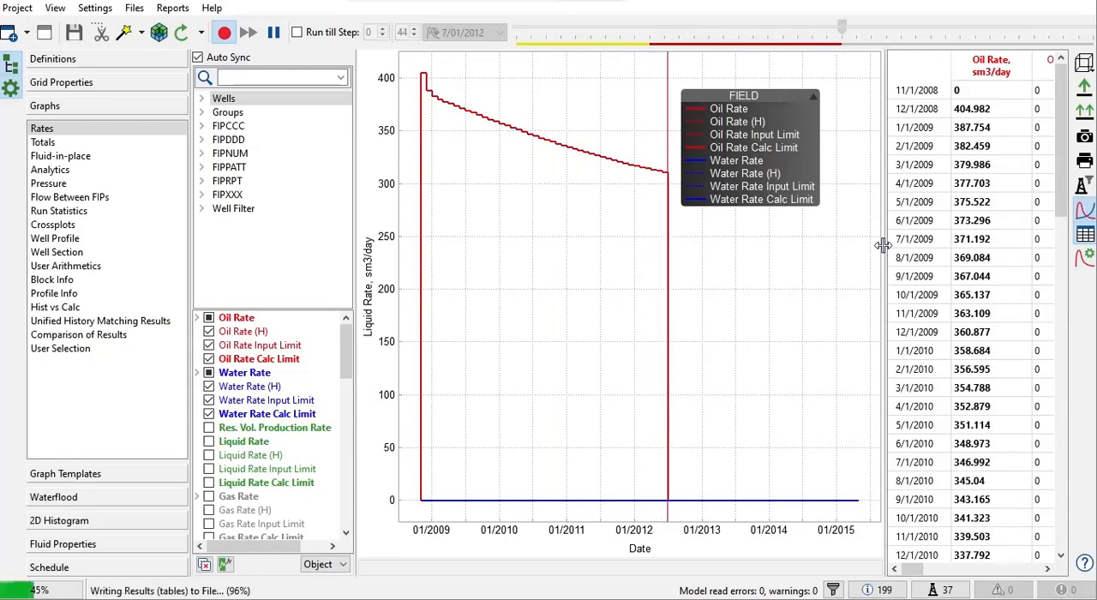
drag(775, 185, 536, 297)
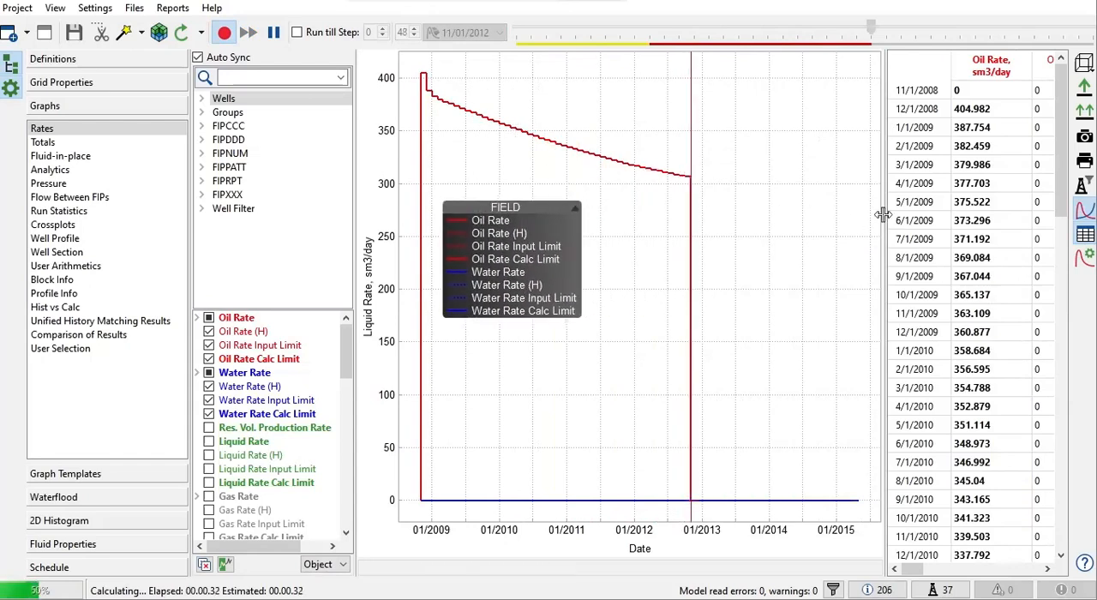
drag(798, 218, 781, 219)
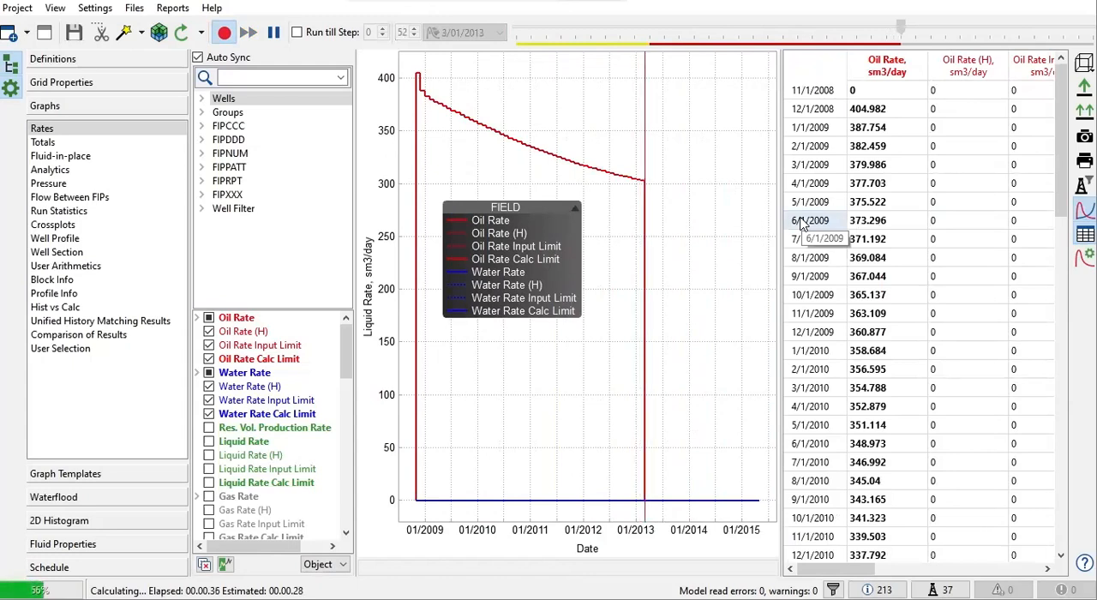
Step: Open the M90_RESTART.DATA file and examine the RUNSPEC section, including the TITLE, START and METRIC keywords
click(135, 9)
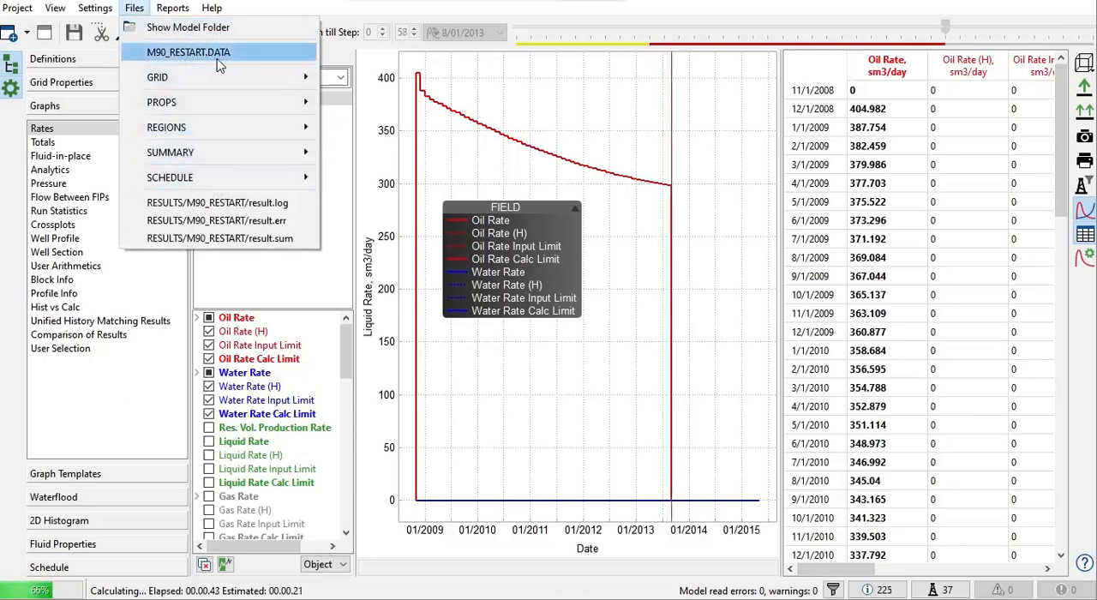
click(226, 55)
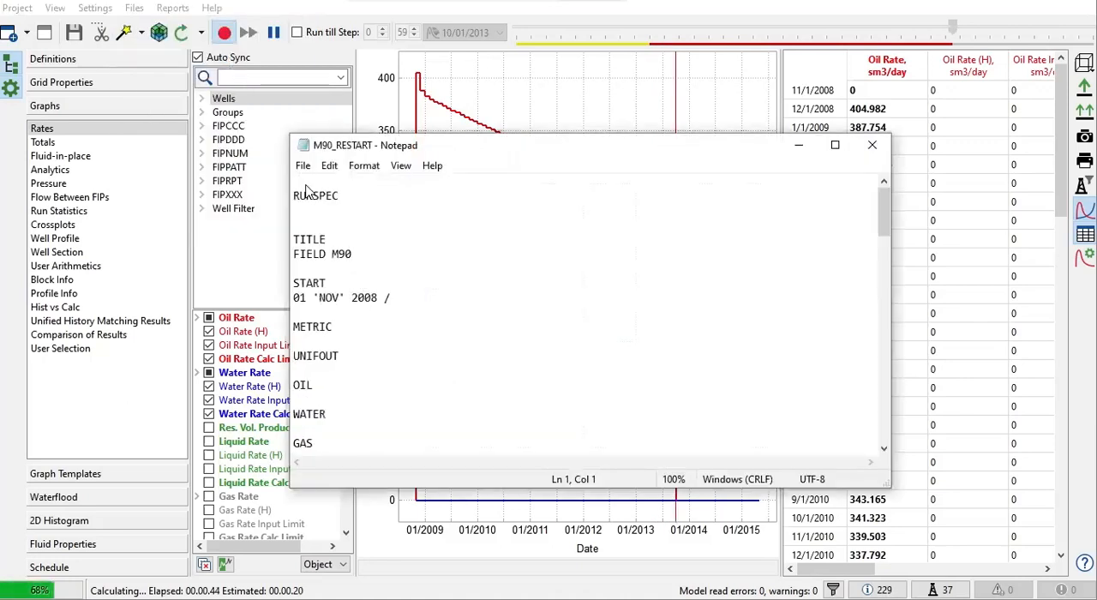
drag(340, 194, 293, 196)
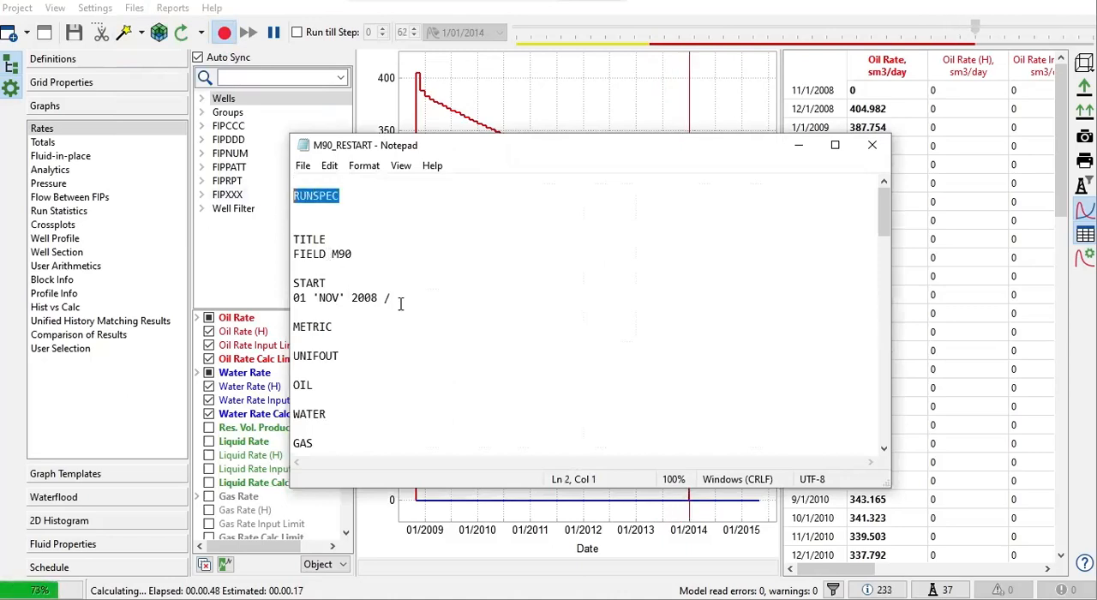
drag(352, 255, 296, 241)
click(354, 245)
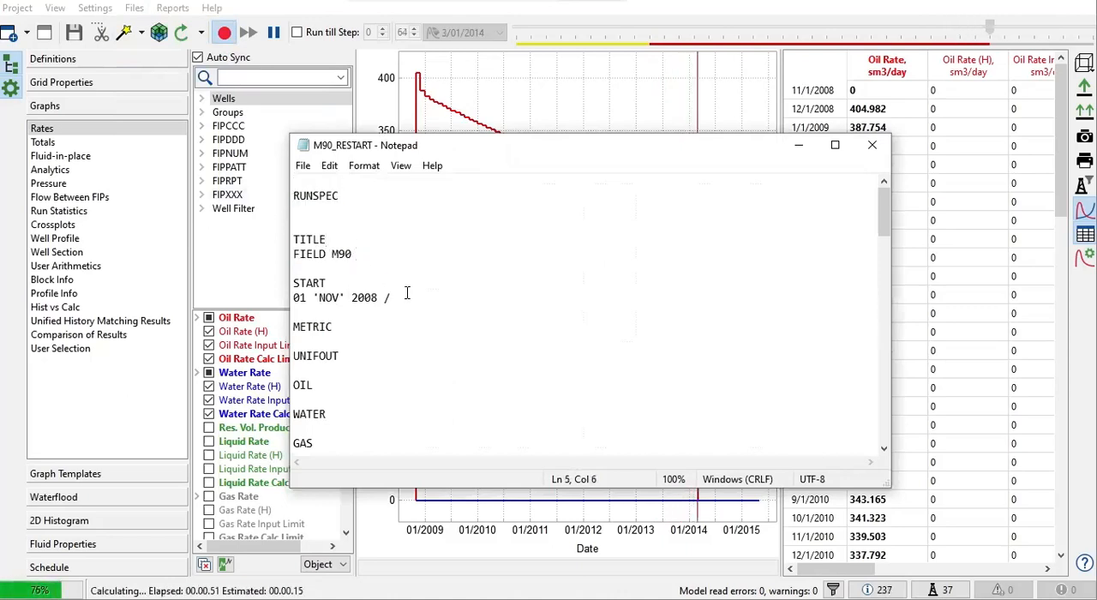
drag(407, 293, 294, 283)
click(329, 326)
scroll(329, 327, down, 1)
scroll(330, 326, down, 4)
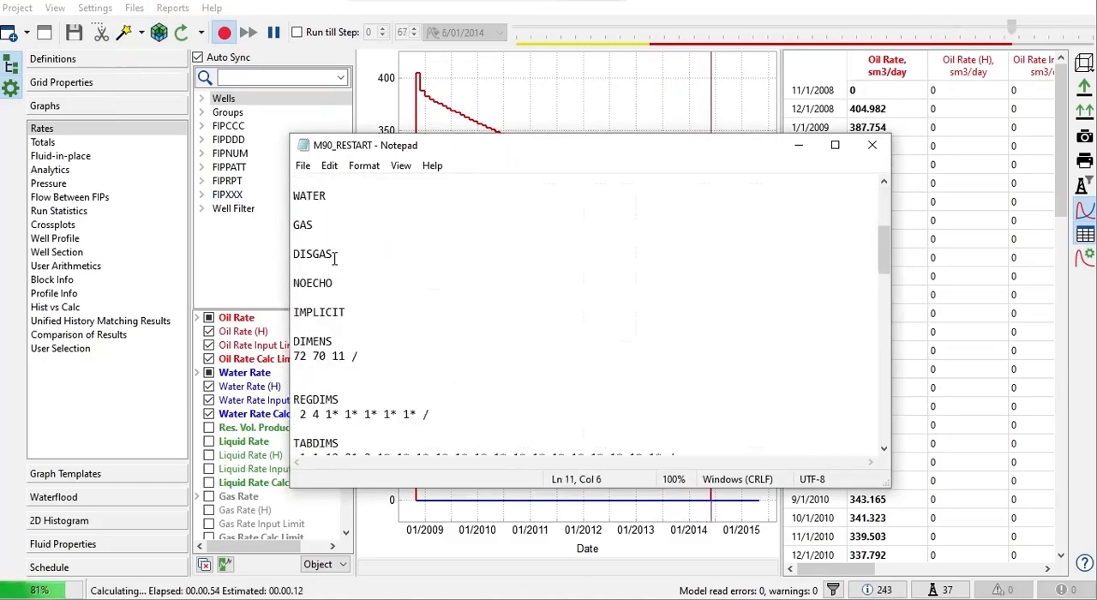
Step: Arrange the M90_RESTART and M90 data files side by side, narrowing the M90 window so both texts are readable
drag(368, 150, 147, 122)
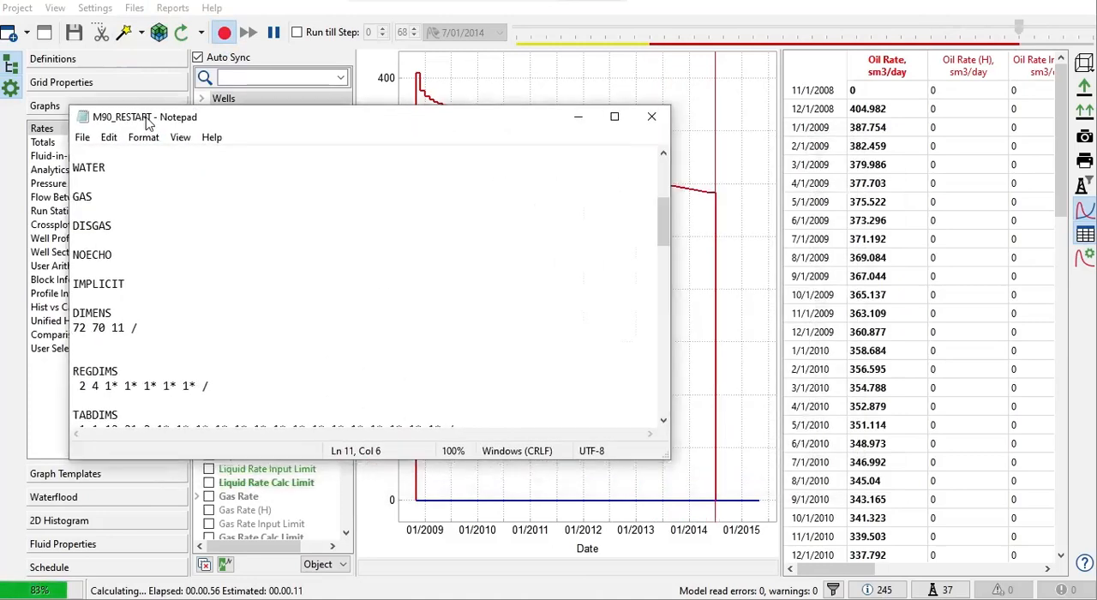
scroll(239, 302, down, 4)
scroll(239, 302, up, 10)
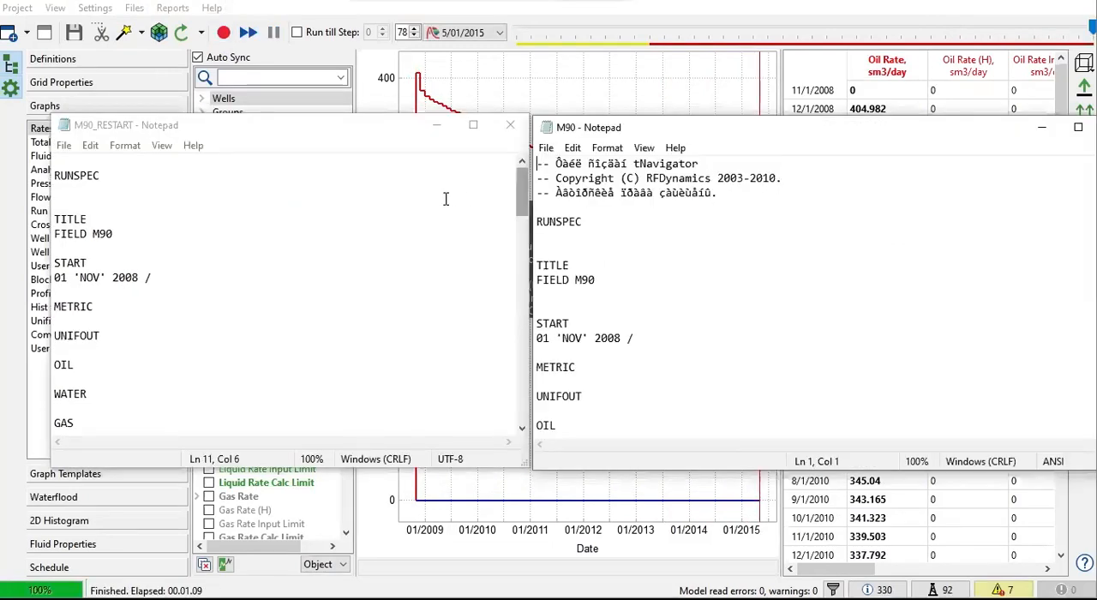
drag(533, 232, 505, 232)
click(432, 237)
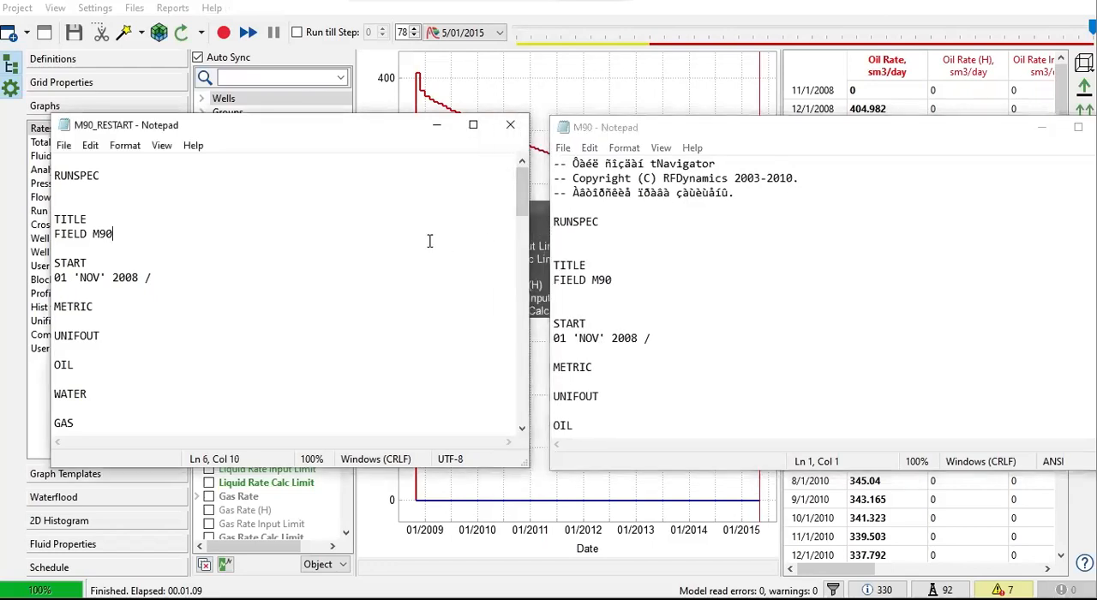
click(691, 215)
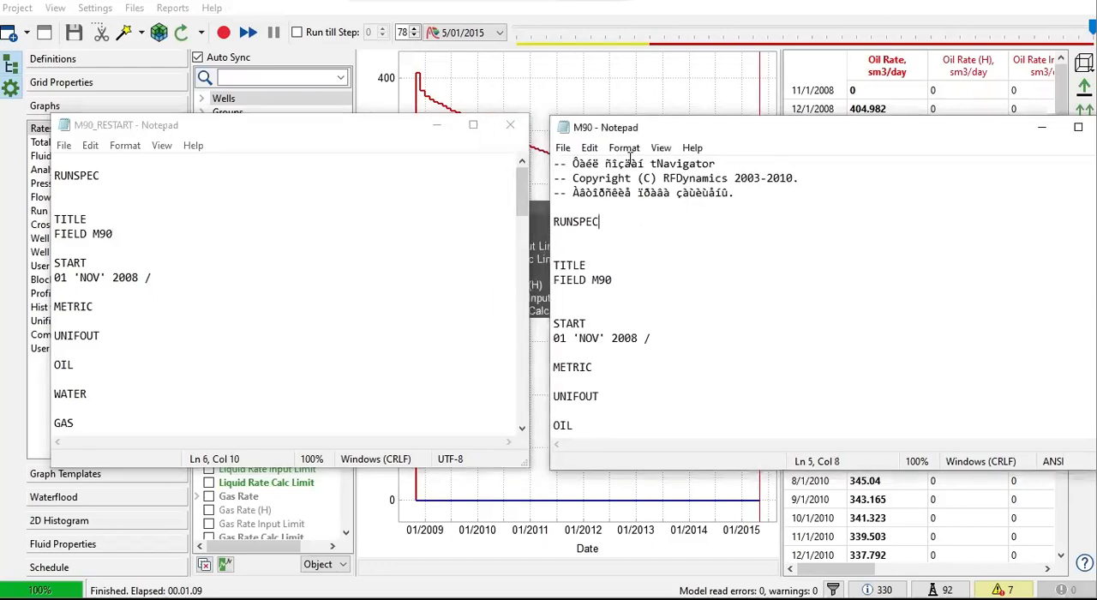
drag(650, 127, 630, 128)
drag(758, 139, 689, 142)
drag(1048, 257, 960, 257)
drag(642, 137, 696, 130)
Step: Compare the RUNSPEC keywords in both data files and read M90_RESTART through its GRID, SUMMARY and SCHEDULE sections to END
scroll(719, 194, down, 1)
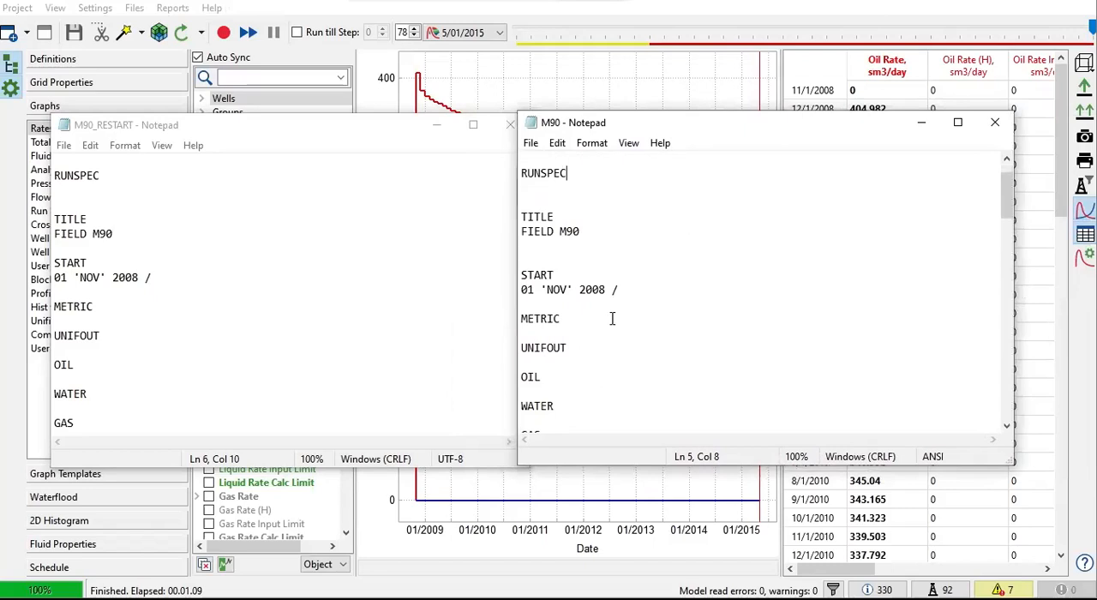
scroll(614, 318, down, 5)
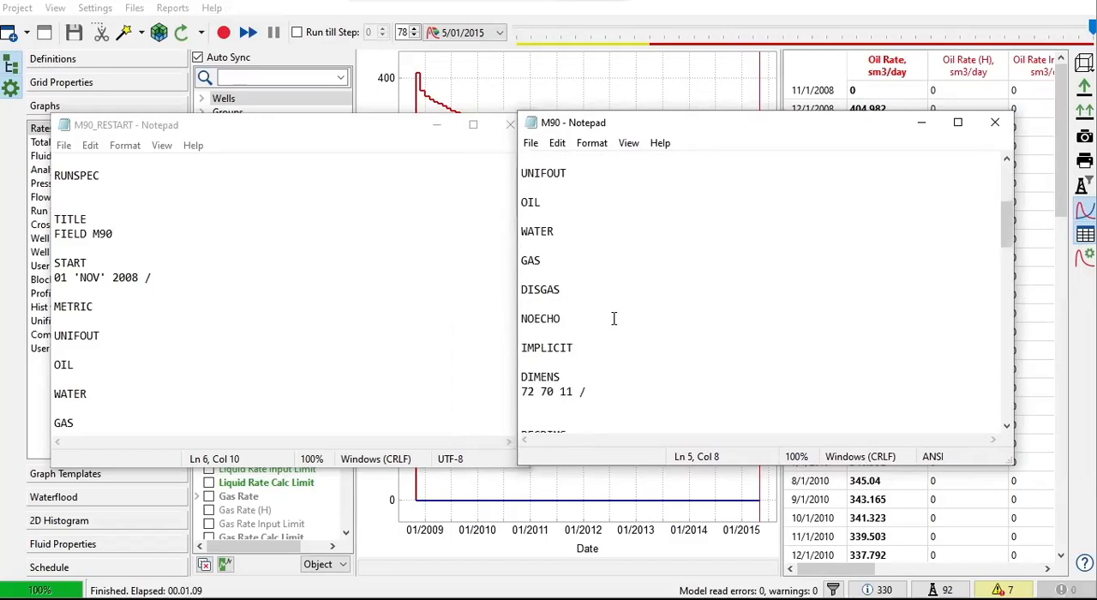
click(274, 264)
scroll(274, 266, down, 8)
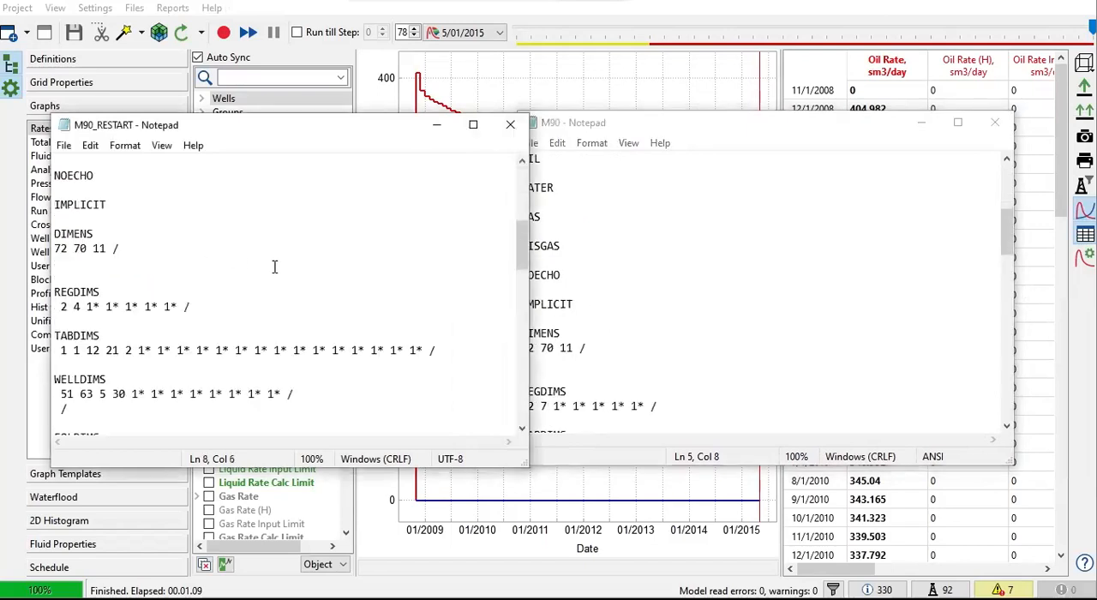
scroll(274, 267, down, 12)
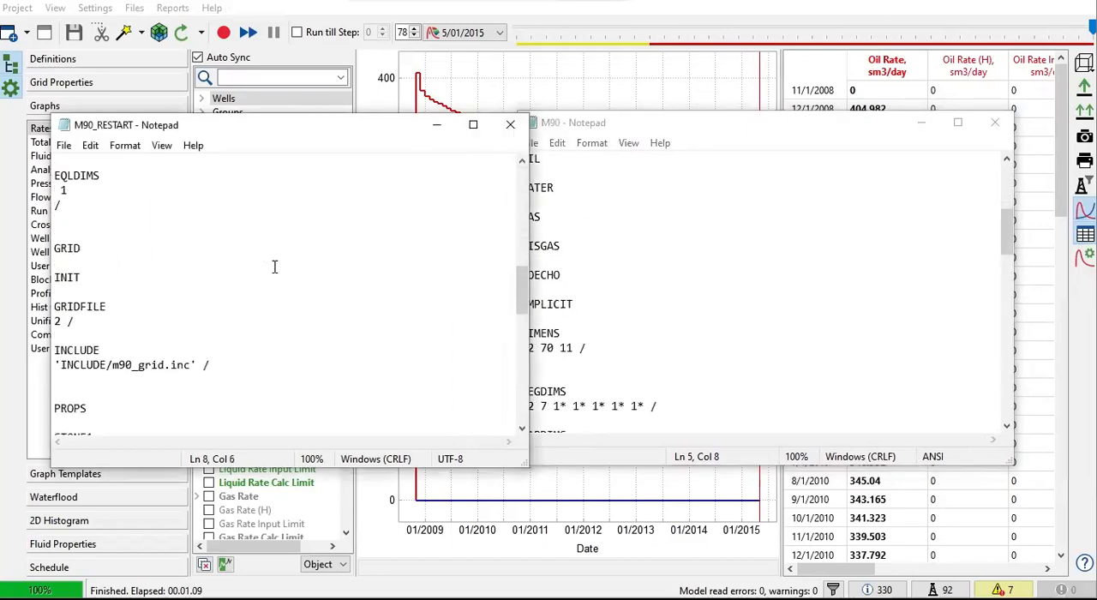
scroll(275, 266, down, 8)
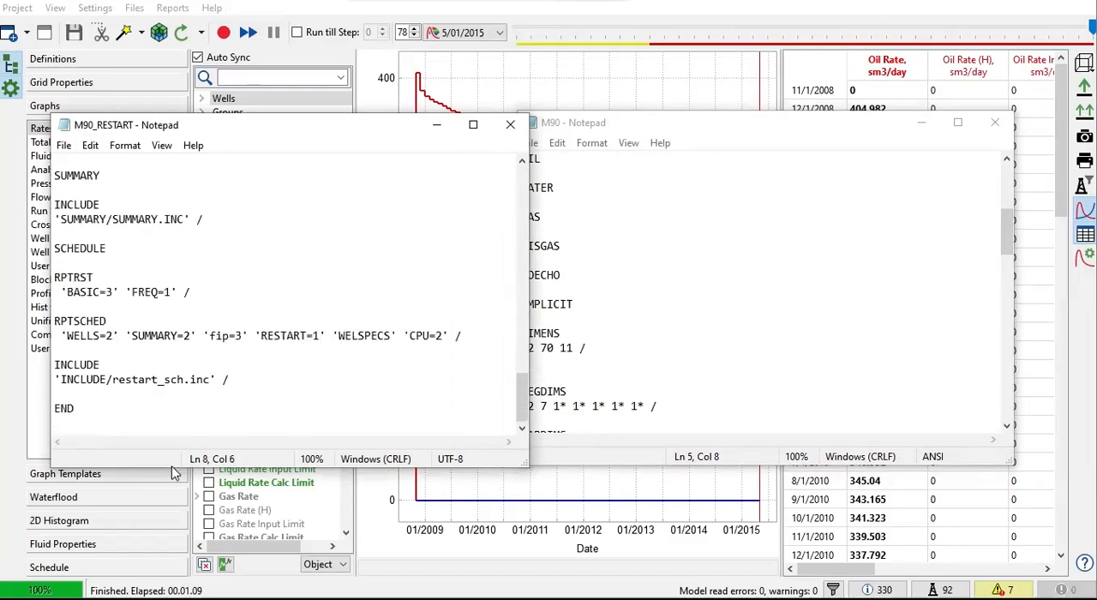
Step: Extend the M90_RESTART and M90 file windows downward so more lines of each are visible
drag(160, 470, 160, 537)
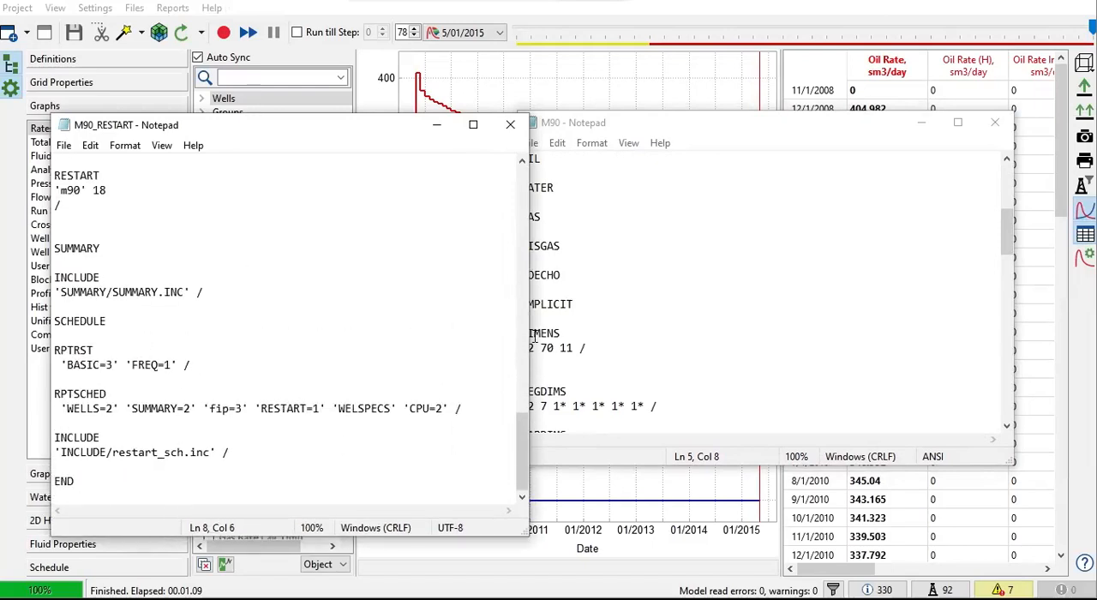
click(631, 304)
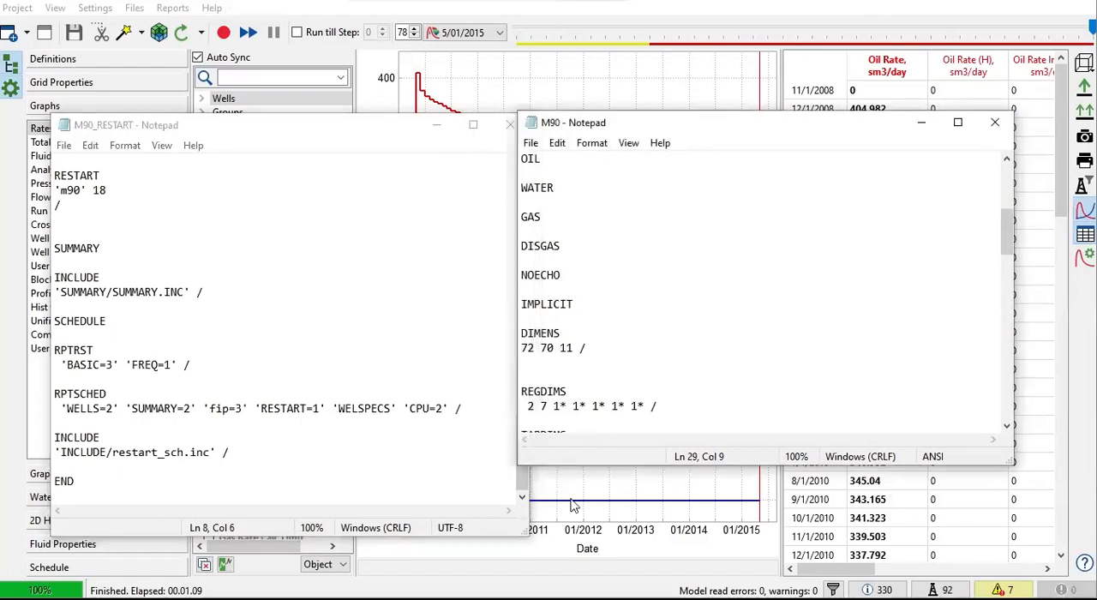
drag(551, 468, 552, 542)
Step: Locate the SOLUTION section in both the M90_RESTART and M90 data files
click(143, 254)
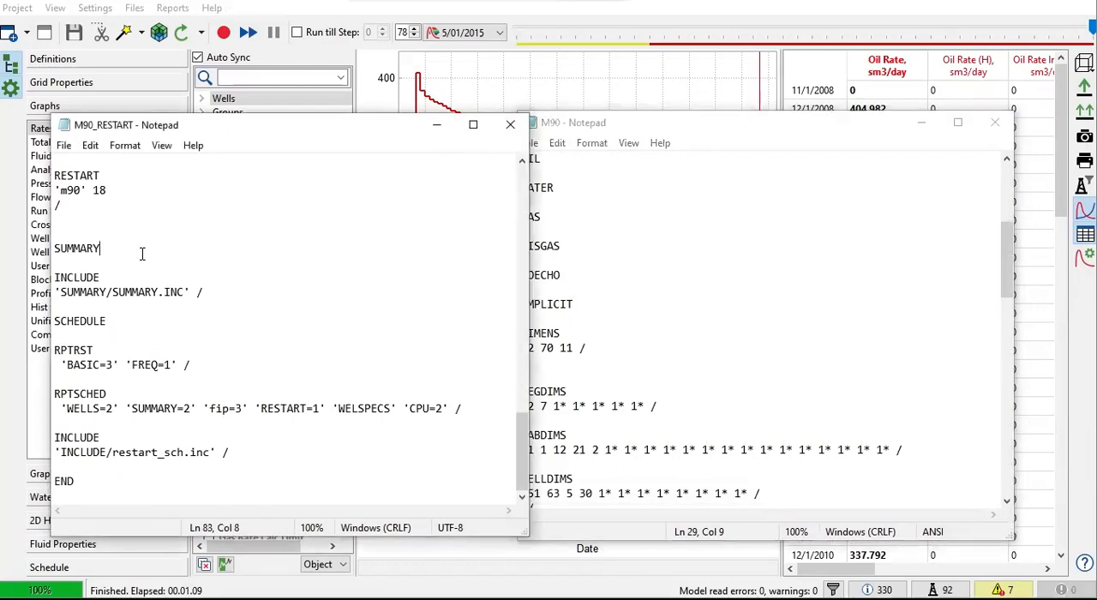
scroll(142, 254, up, 3)
drag(108, 277, 54, 277)
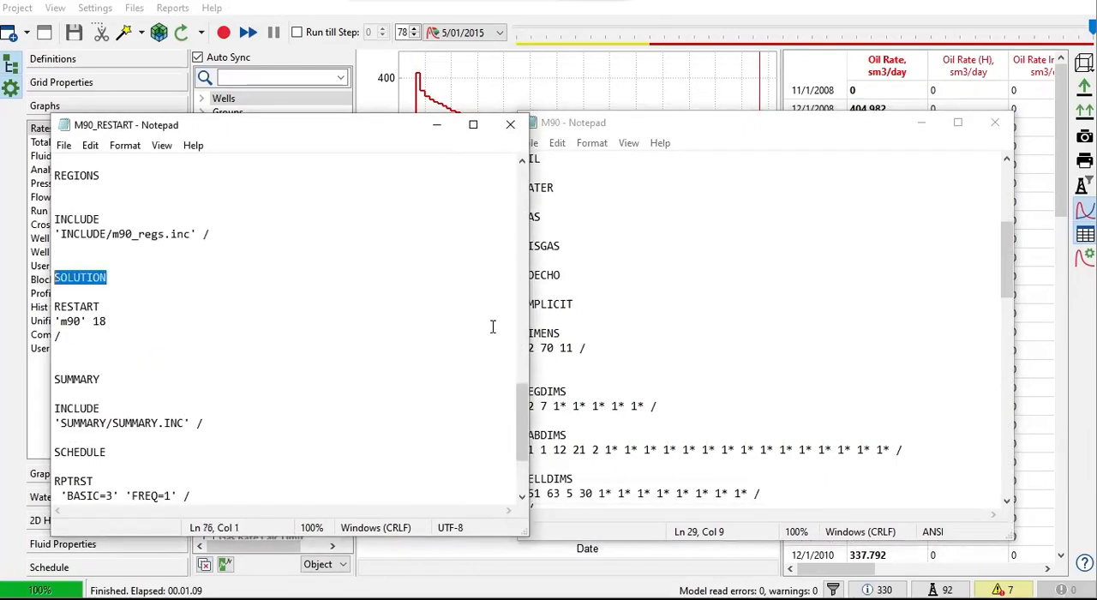
click(665, 313)
scroll(669, 319, down, 15)
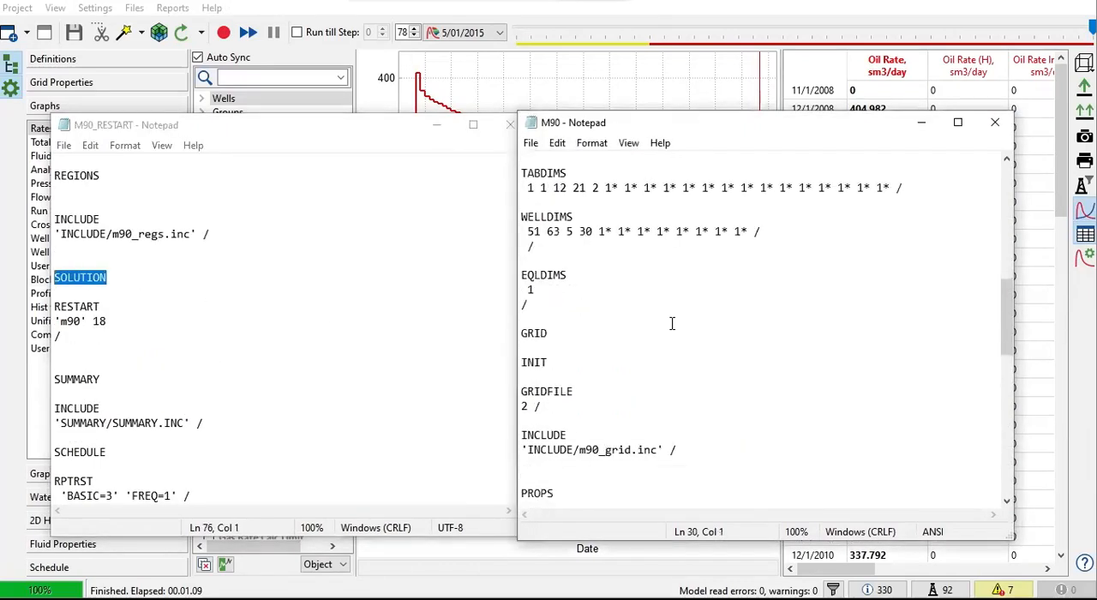
scroll(672, 324, down, 4)
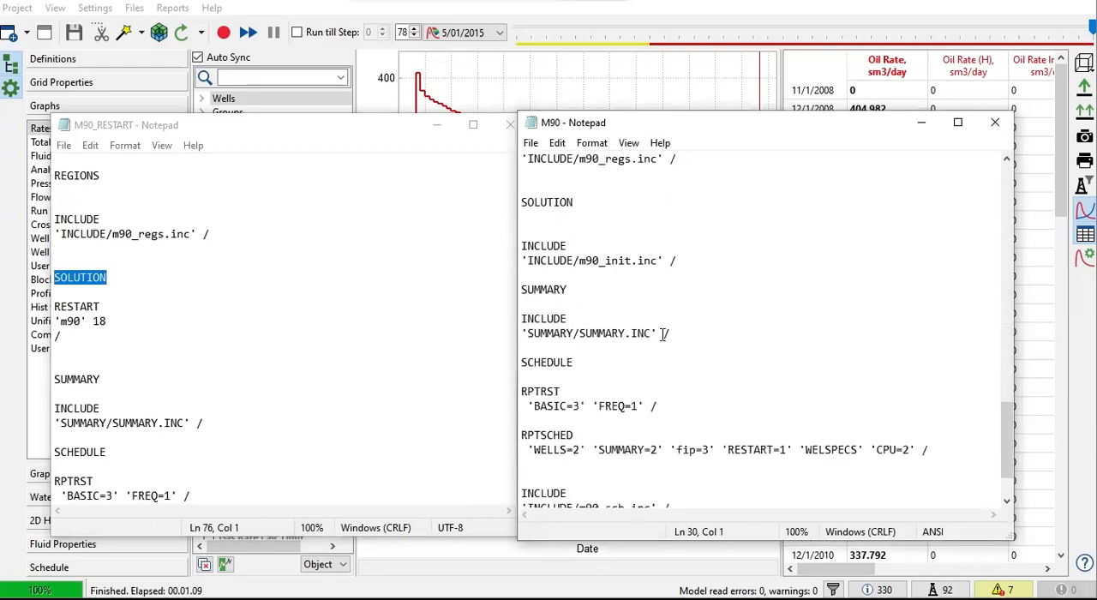
click(601, 218)
Step: Compare the SOLUTION section of M90_RESTART with the m90_init.inc include under SOLUTION in M90
click(192, 286)
scroll(151, 274, up, 2)
scroll(152, 275, down, 2)
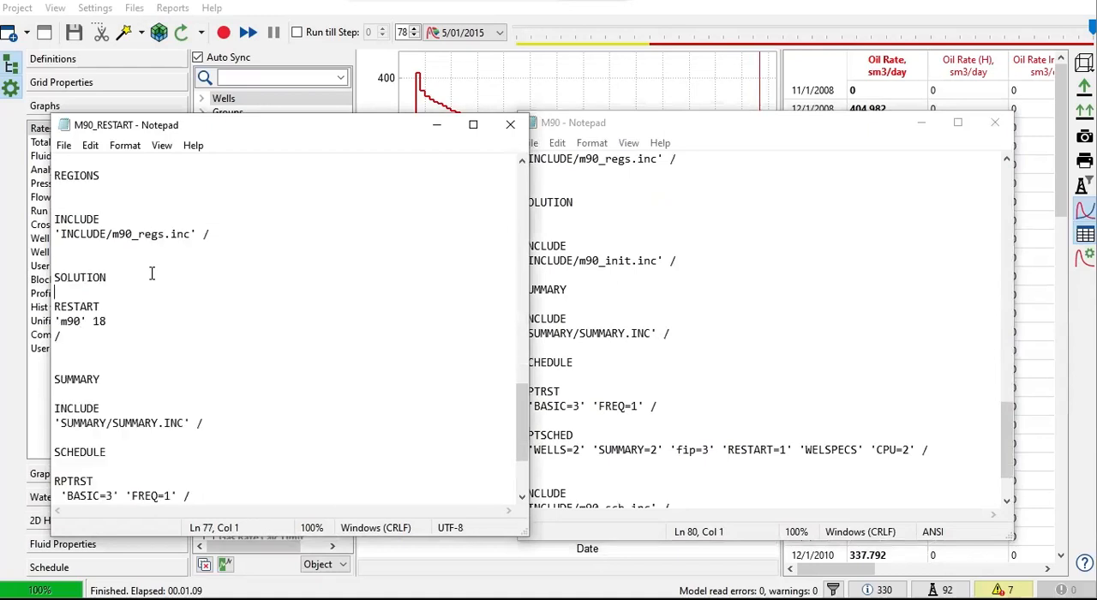
click(659, 281)
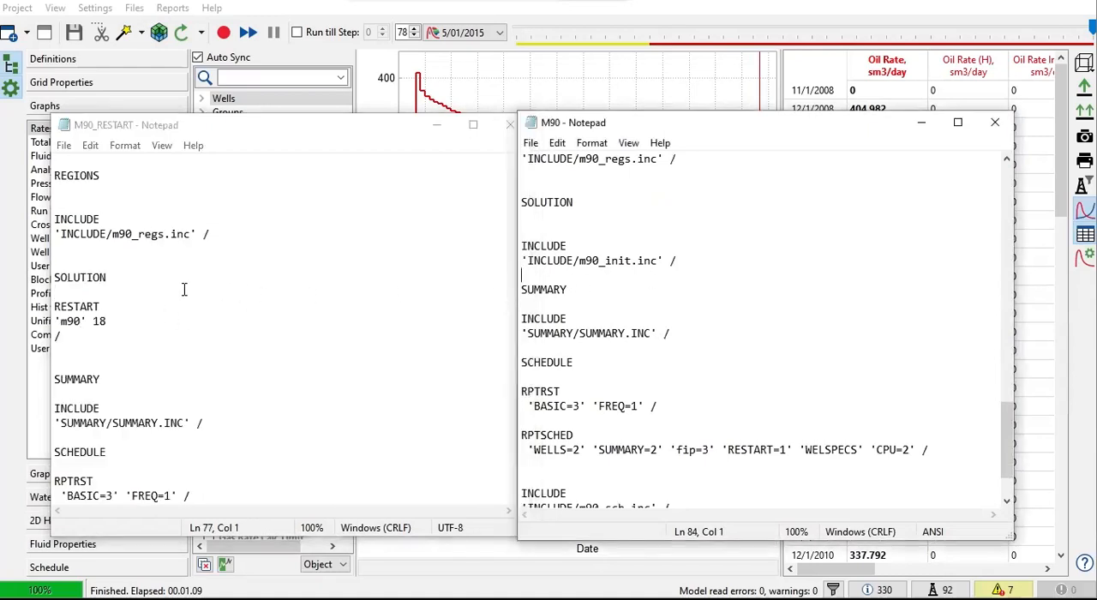
drag(174, 277, 47, 278)
click(547, 274)
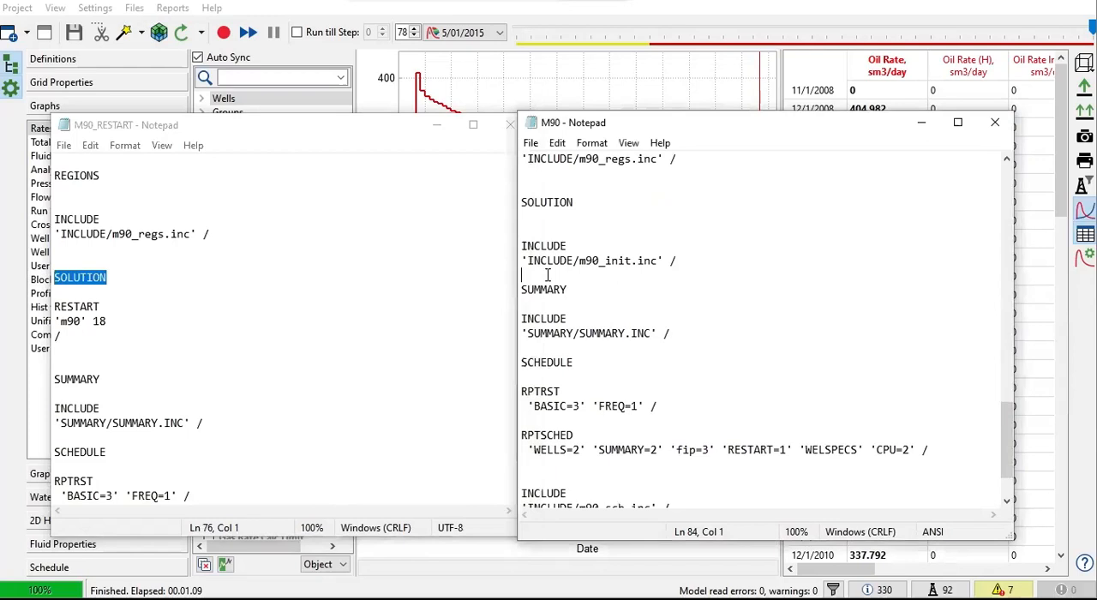
double_click(665, 260)
drag(665, 259, 540, 249)
double_click(663, 257)
click(690, 263)
scroll(643, 236, up, 2)
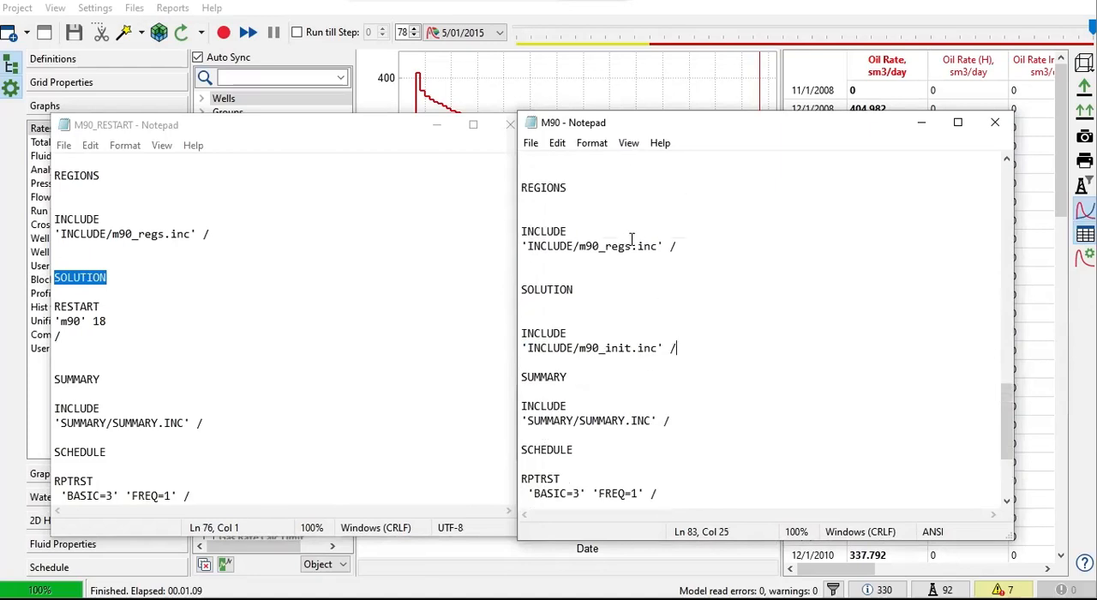
Step: Compare the REGIONS section with its m90_regs.inc include and the SOLUTION heading in both files
drag(254, 234, 61, 176)
click(705, 259)
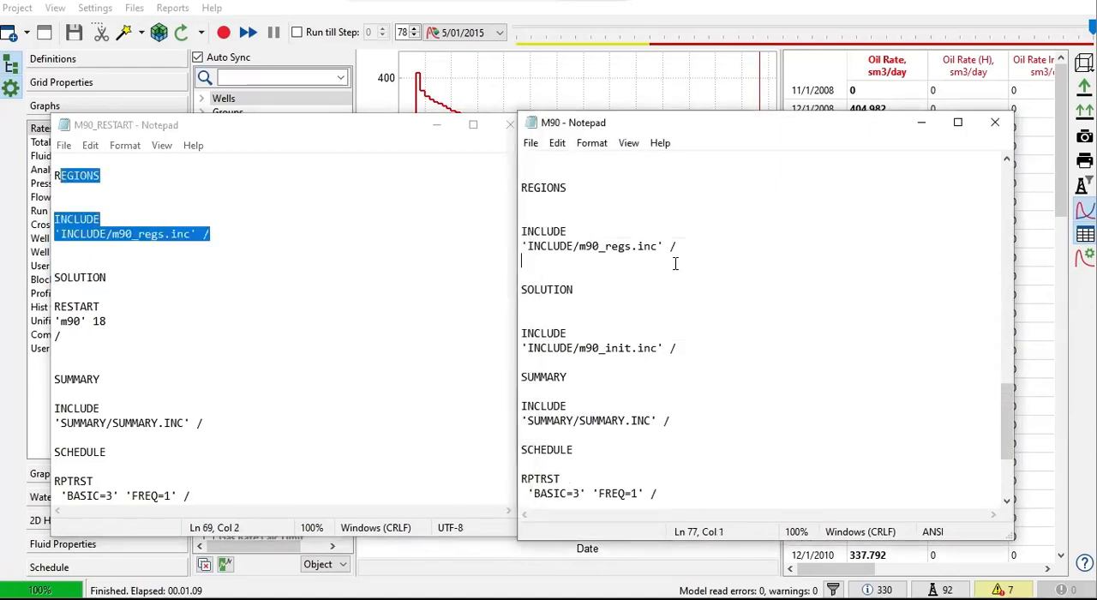
drag(119, 282, 48, 269)
click(674, 269)
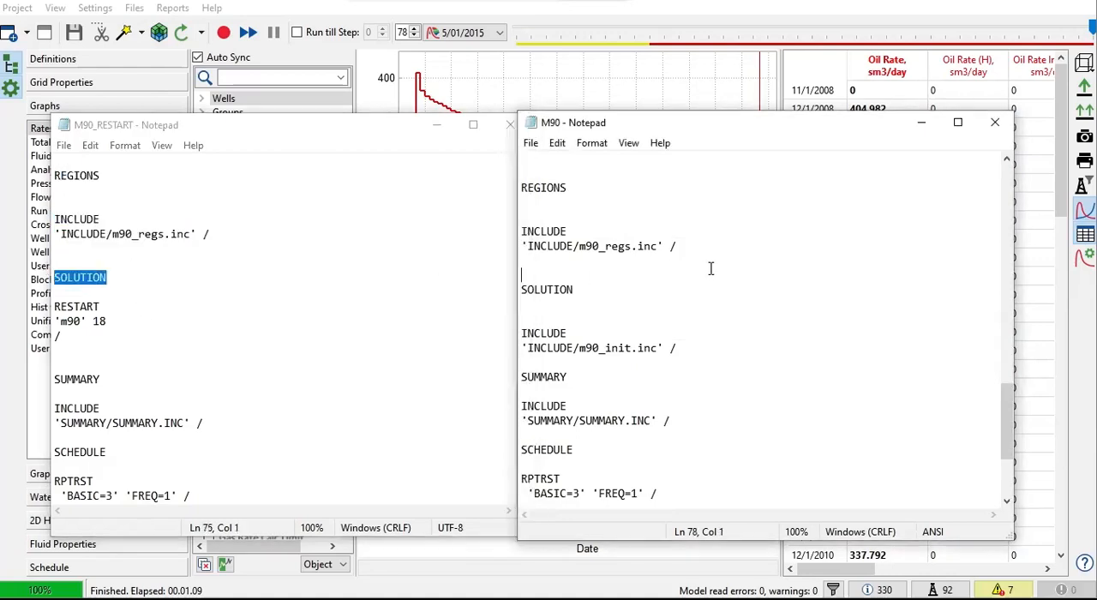
Step: Highlight the RESTART 'm90' 18 entry in M90_RESTART and the INCLUDE m90_init.inc entry in M90 to contrast them
click(124, 344)
drag(124, 344, 53, 305)
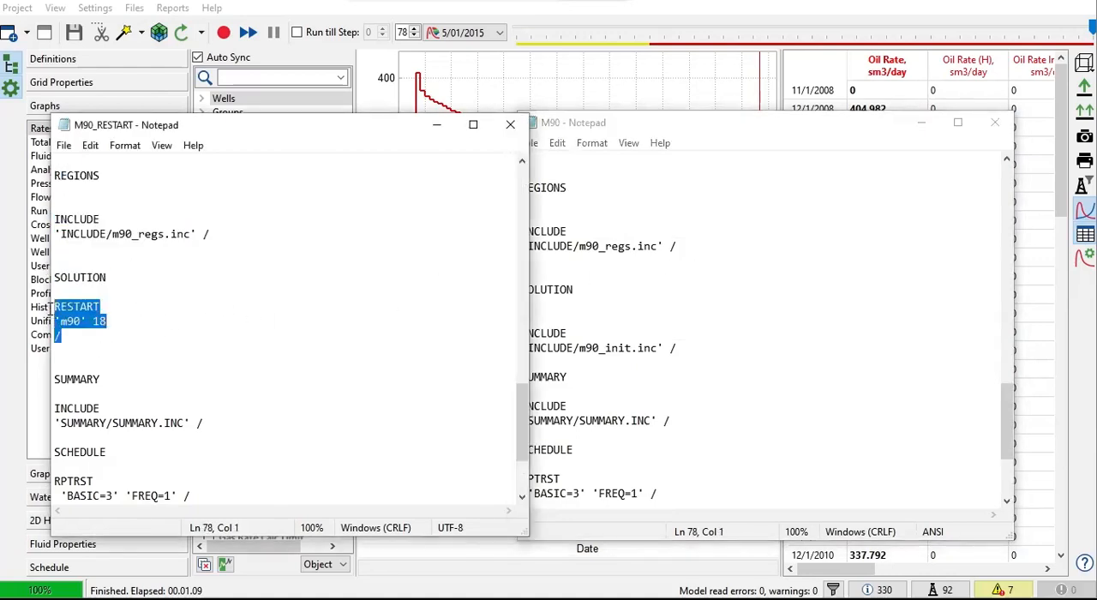
click(677, 338)
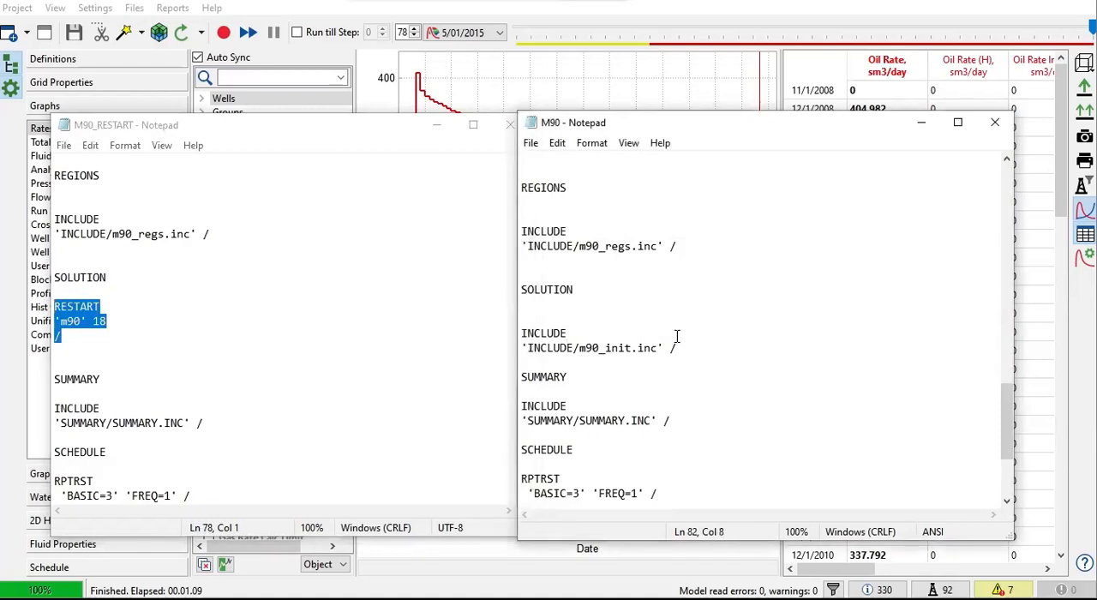
drag(679, 348, 514, 331)
Step: Read the SUMMARY and SCHEDULE sections of both data files through to END
click(321, 372)
scroll(322, 372, down, 2)
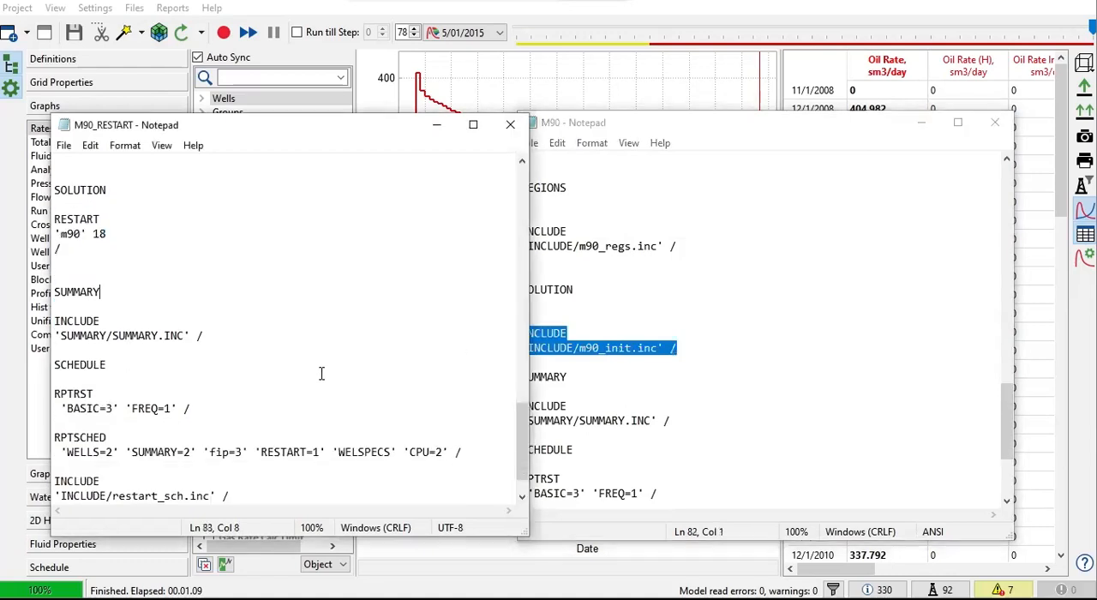
click(736, 433)
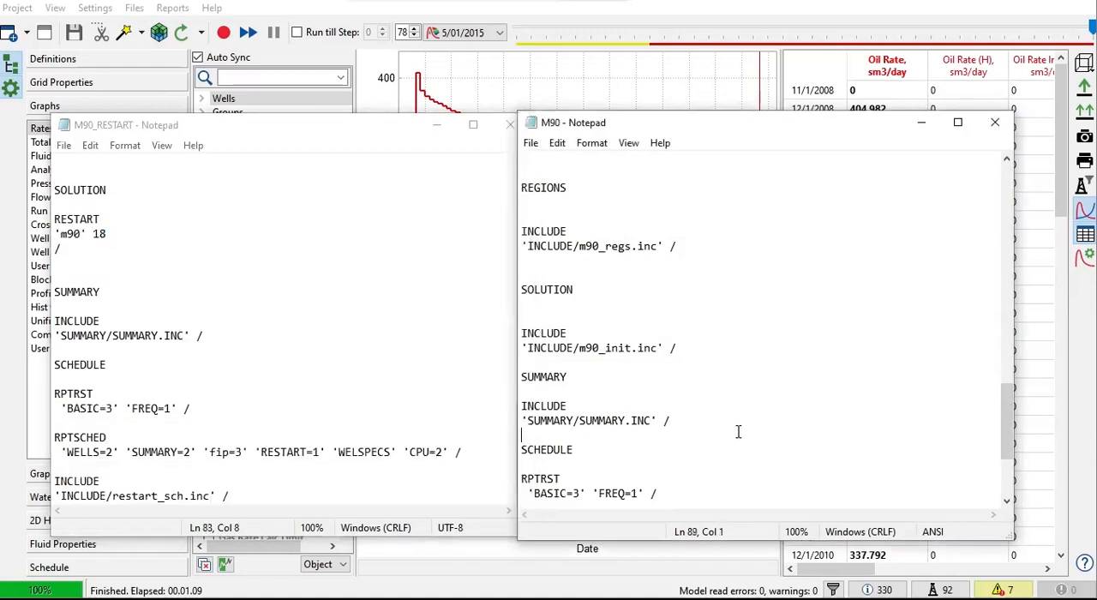
scroll(736, 434, down, 4)
click(175, 359)
scroll(176, 357, down, 1)
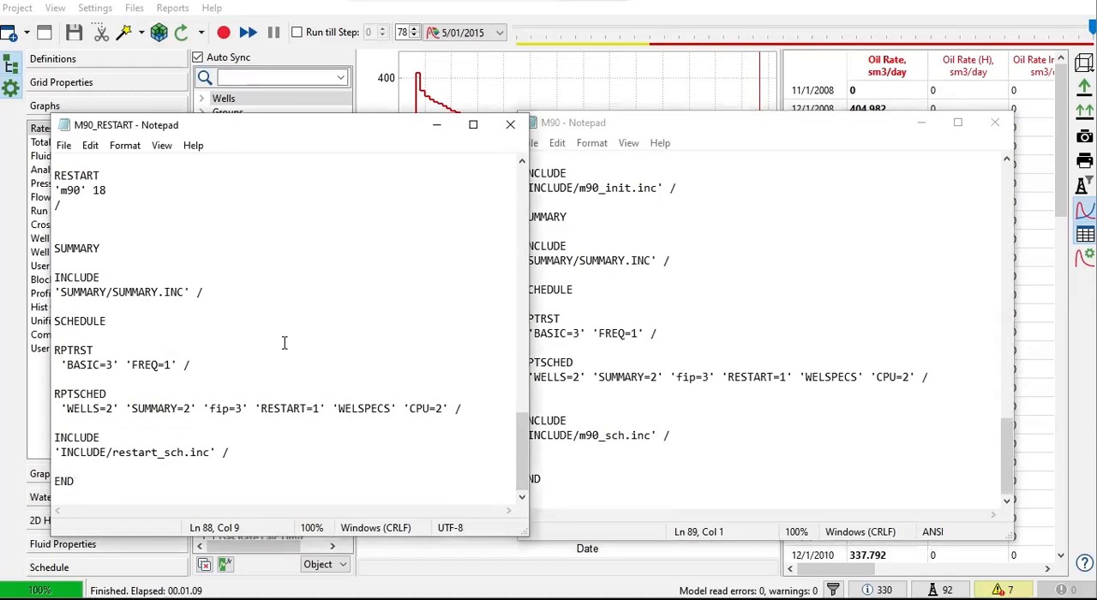
Step: Move the M90 window clear of M90_RESTART and compare the RPTRST and RPTSCHED keywords in both files
click(796, 348)
drag(654, 130, 691, 132)
click(604, 321)
drag(709, 334, 545, 322)
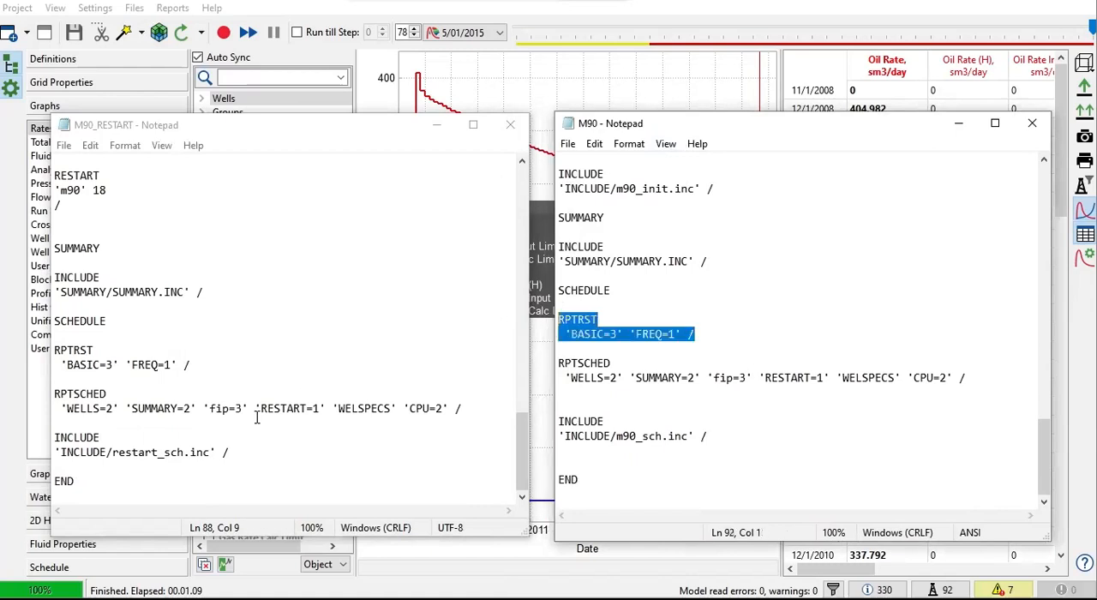
double_click(79, 393)
drag(350, 406, 472, 412)
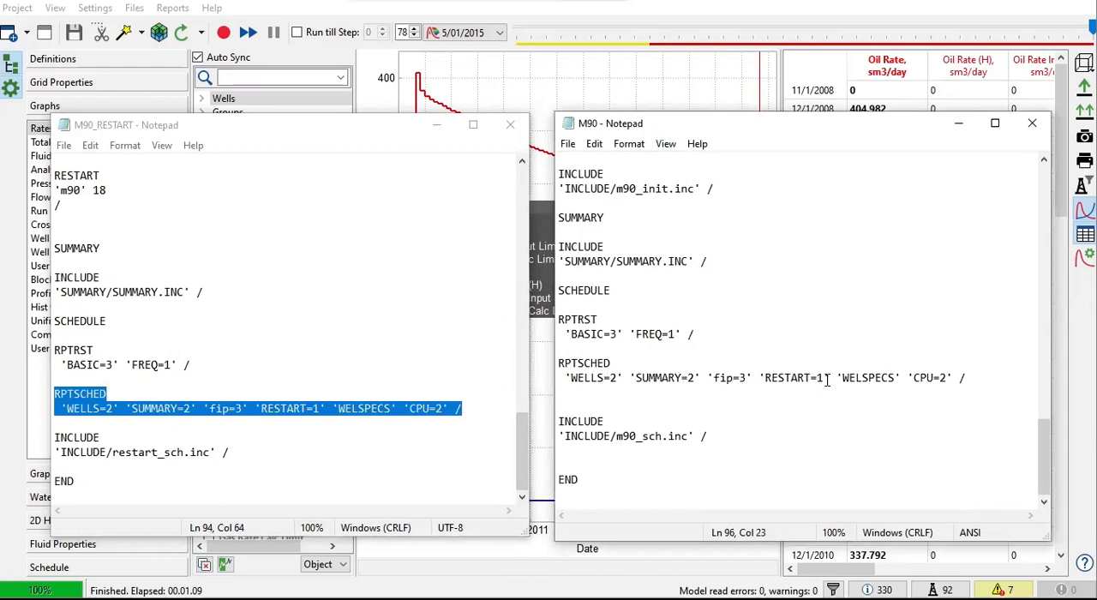
Step: Compare the restart_sch.inc include with M90's m90_sch.inc include, and check the name and step number under RESTART
click(305, 463)
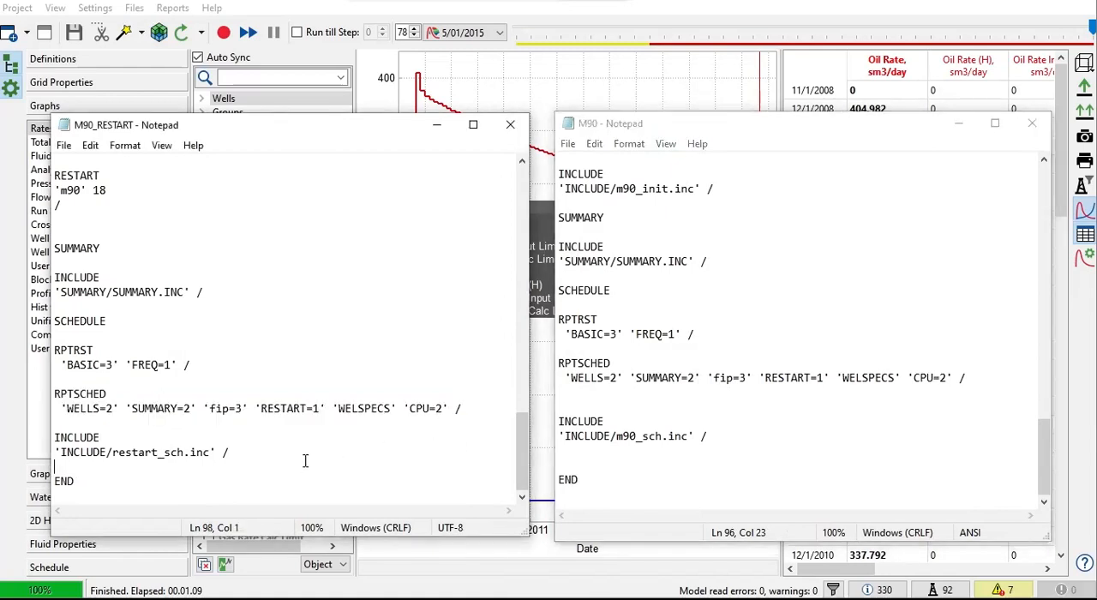
drag(230, 452, 60, 441)
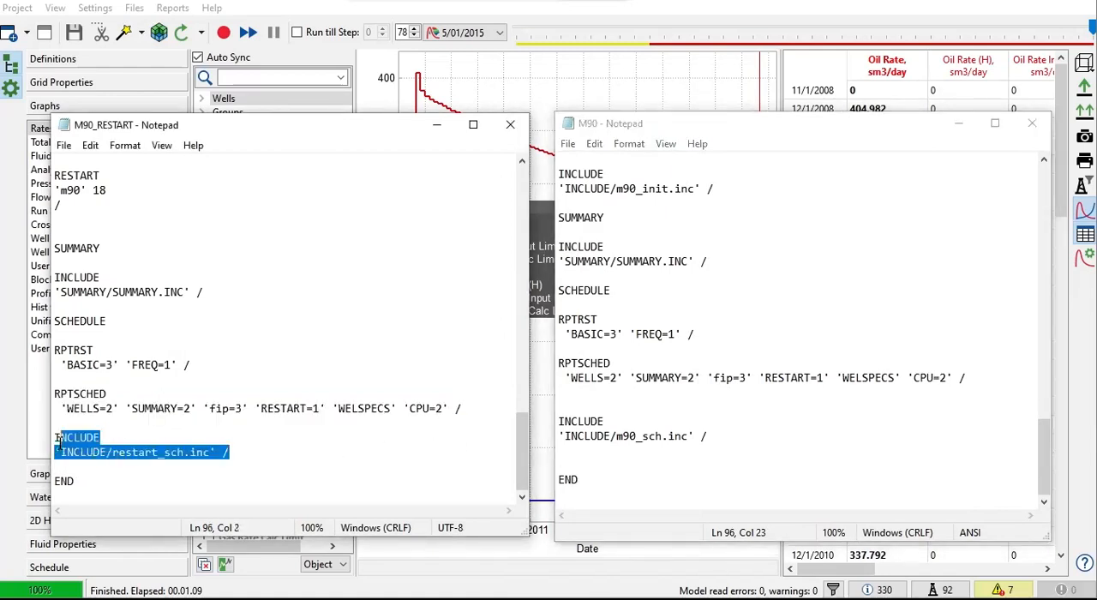
click(120, 453)
drag(710, 436, 562, 419)
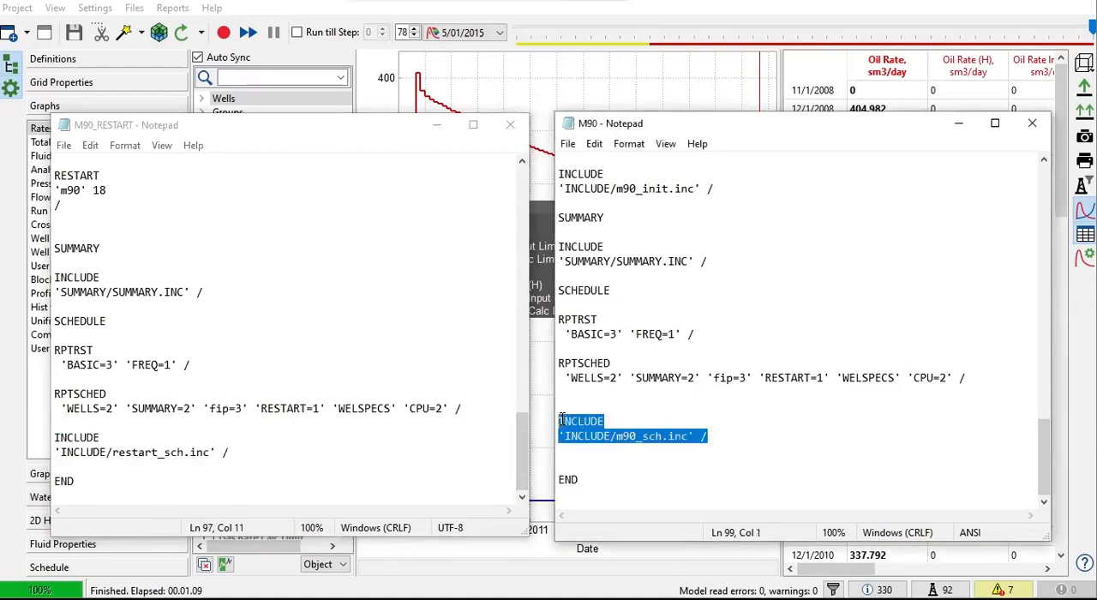
drag(229, 452, 146, 457)
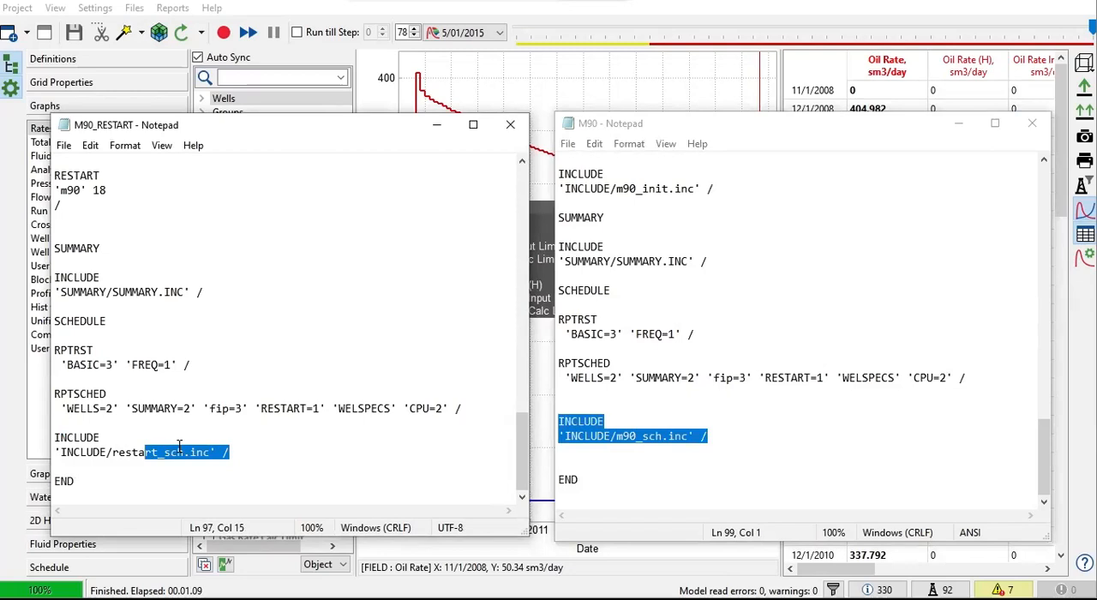
drag(81, 189, 54, 190)
click(99, 189)
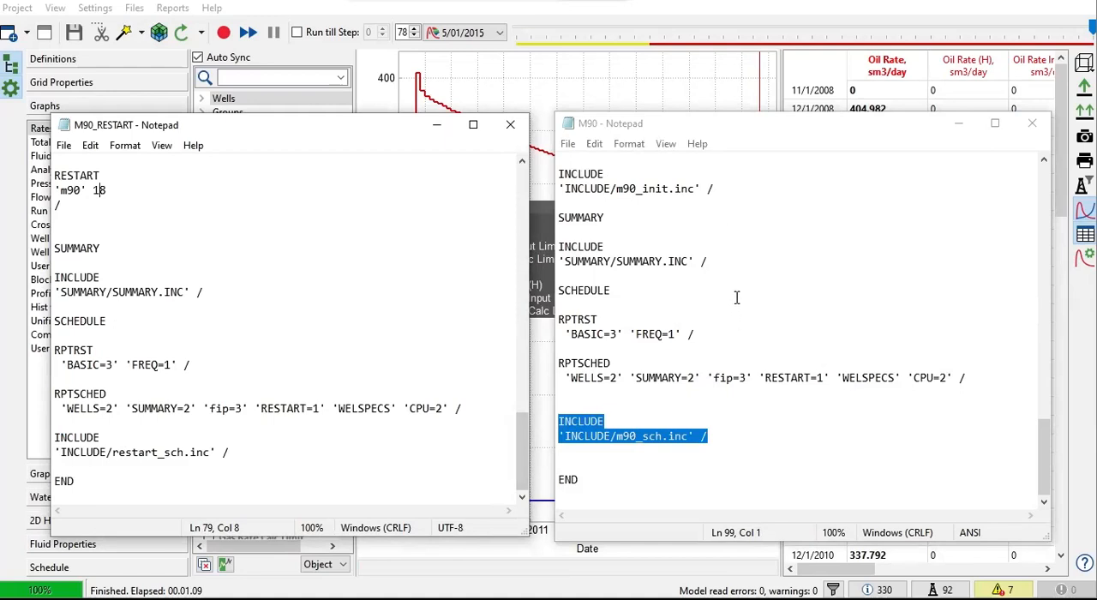
Step: Close the M90 data file, open the restart model's INCLUDE/restart_sch.inc schedule file, and move its window clear
click(1034, 126)
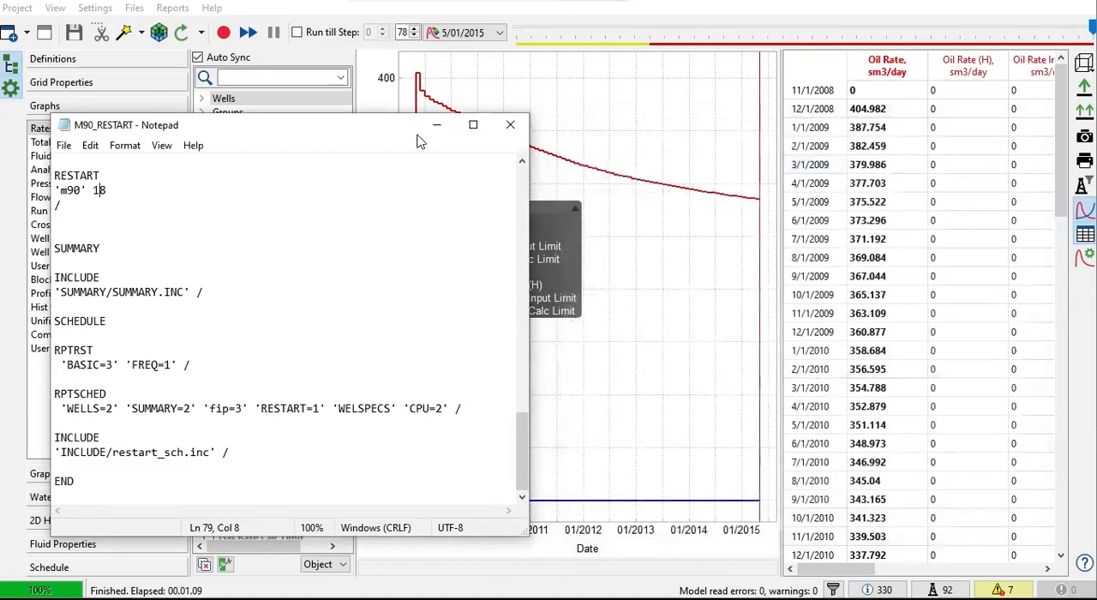
click(134, 9)
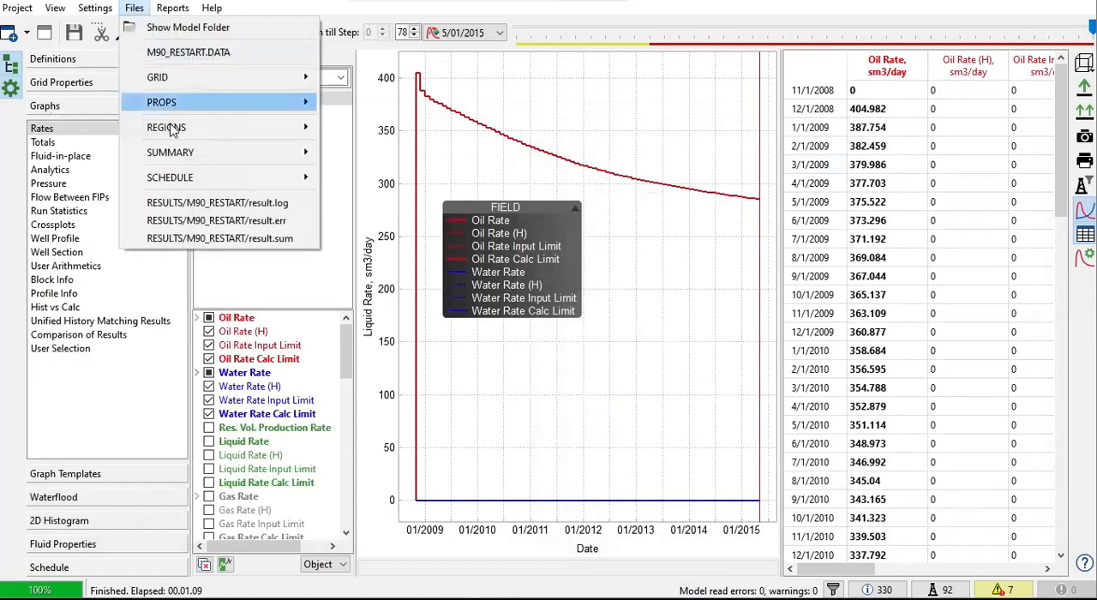
mouse_move(195, 180)
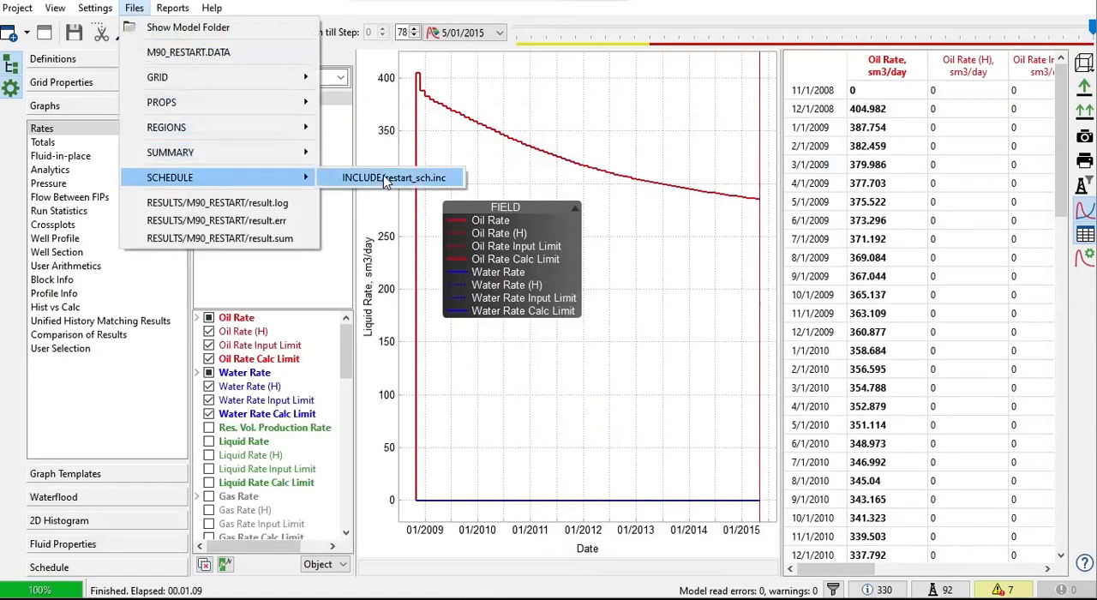
click(386, 178)
drag(664, 121, 552, 107)
Step: Examine restart_sch.inc, covering the WCONPROD and WCONINJE well controls and the DATES entries from 01 JUN 2010 onward
scroll(666, 283, down, 2)
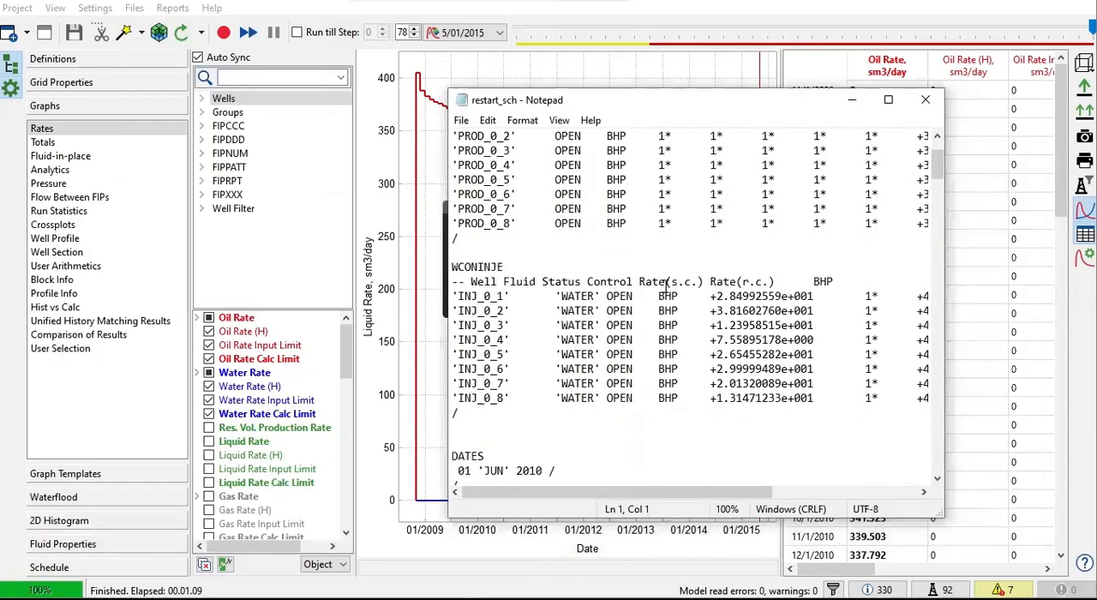
scroll(666, 283, down, 20)
scroll(668, 287, down, 20)
scroll(674, 288, up, 20)
scroll(677, 278, up, 20)
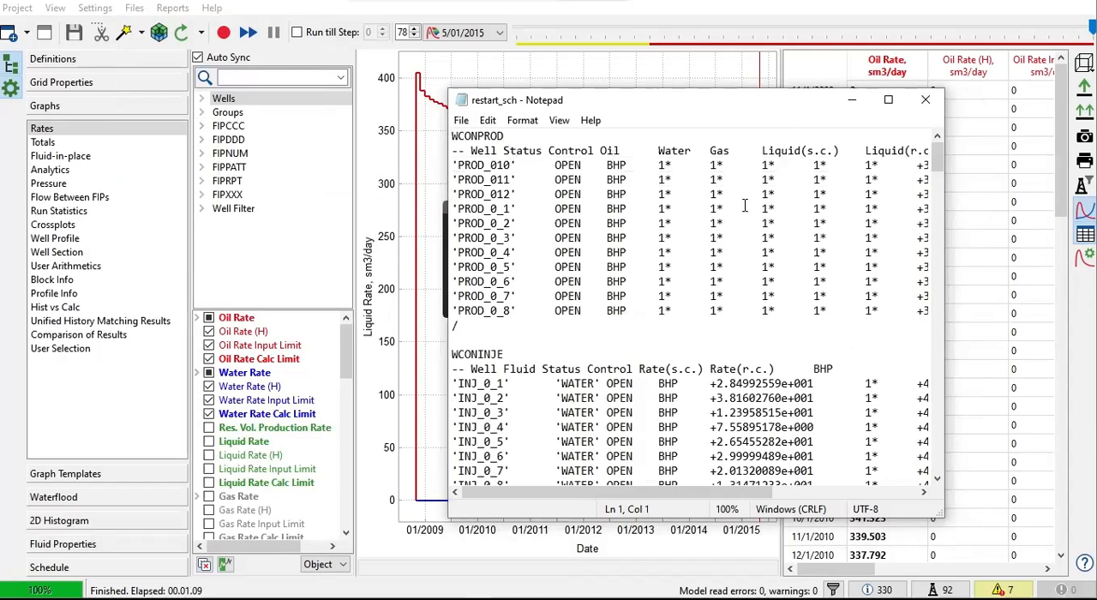
scroll(737, 234, down, 4)
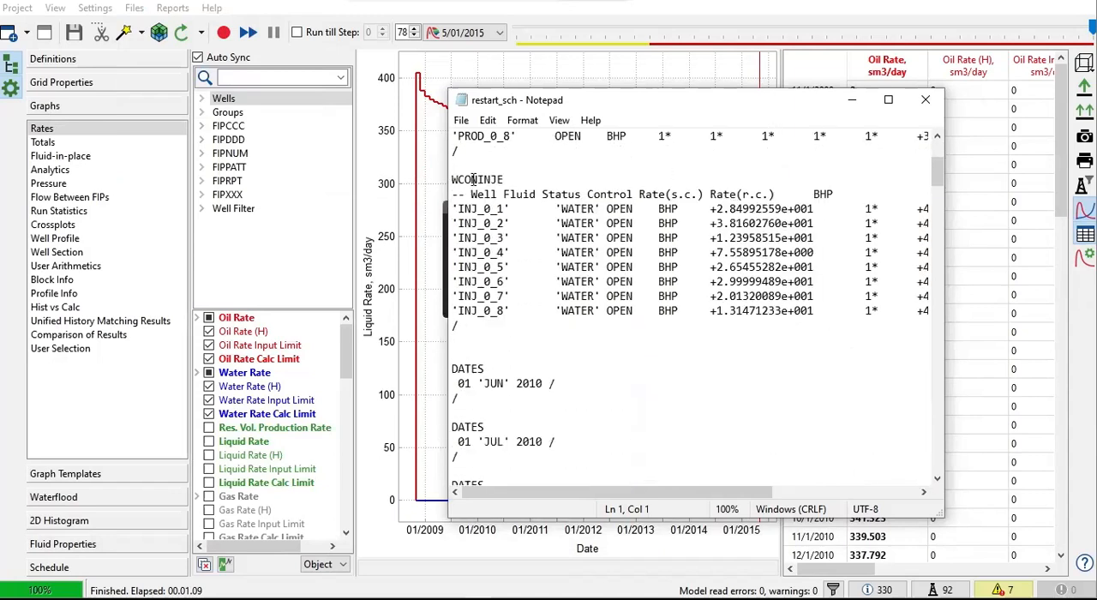
scroll(514, 218, down, 4)
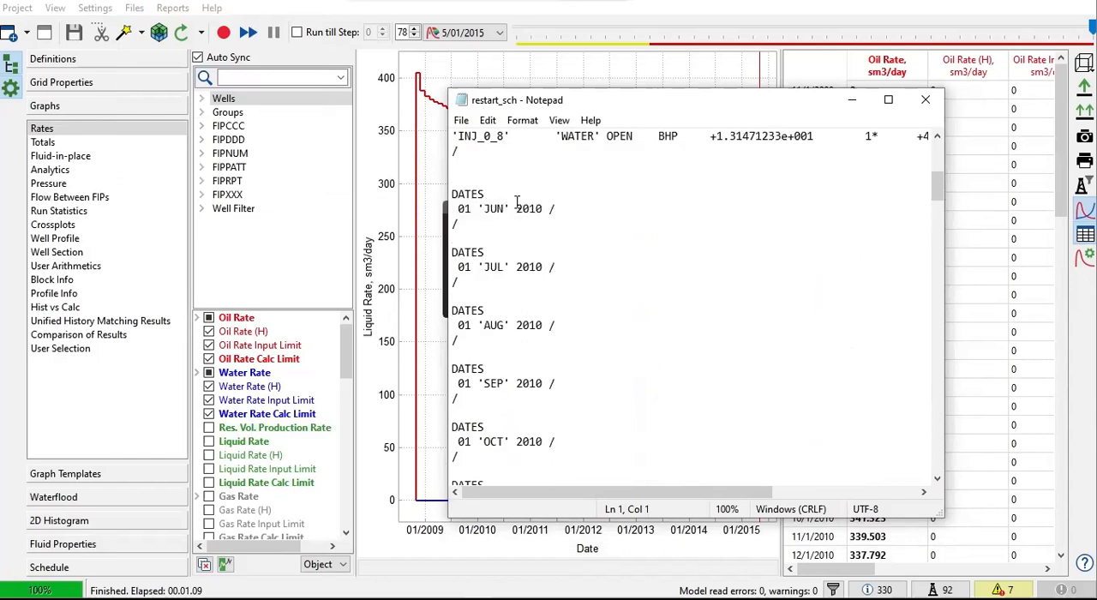
click(592, 211)
scroll(572, 374, down, 20)
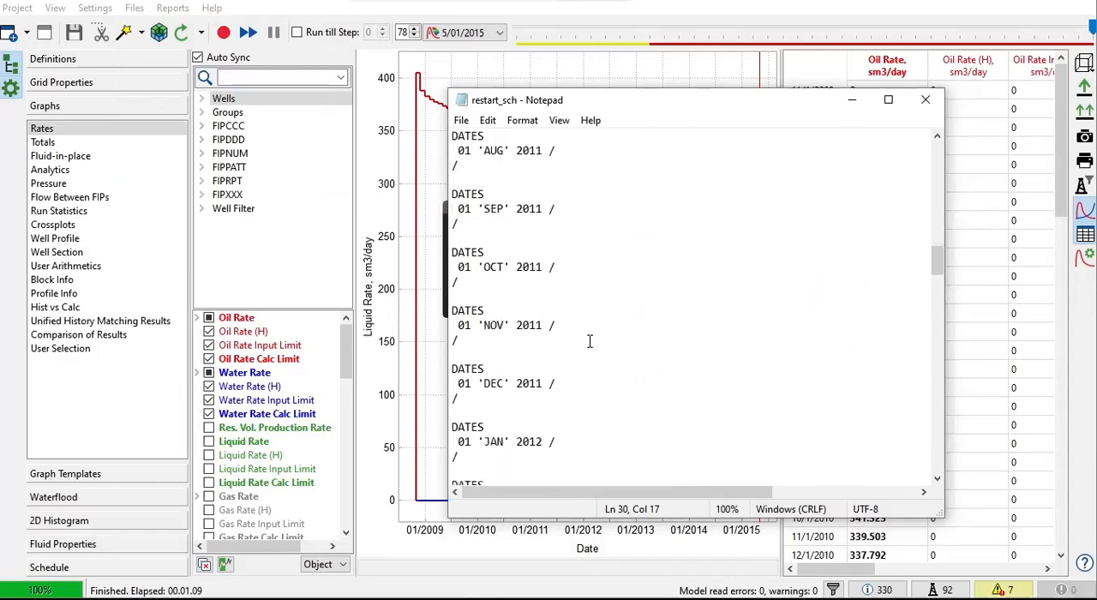
scroll(598, 338, down, 20)
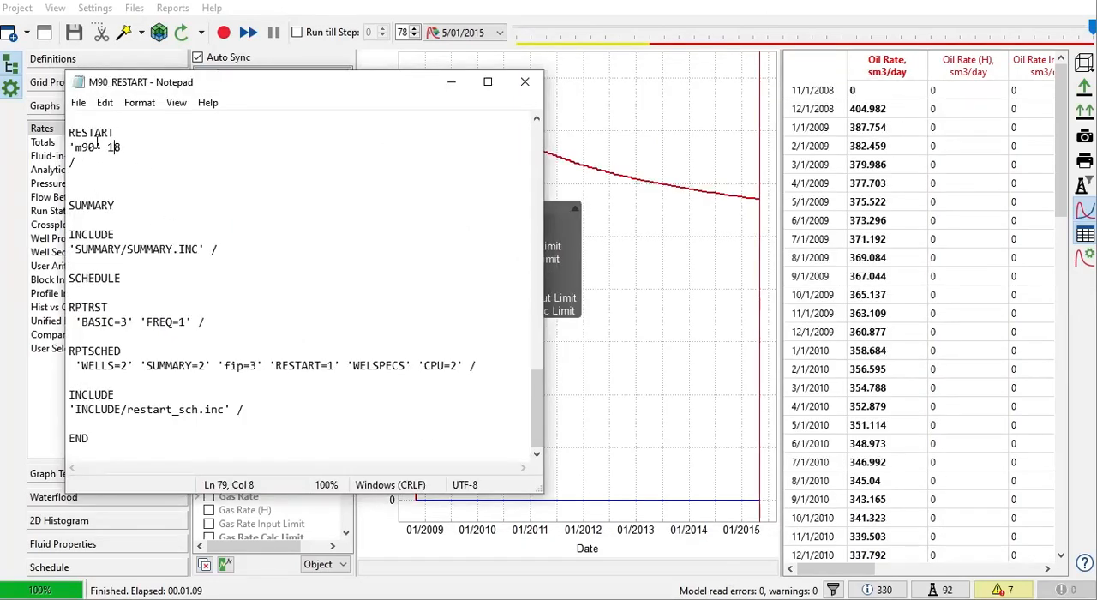
Step: Check the 'm90' 18 parameters of the RESTART keyword and set the model's timeline to step 18, 5/01/2010
drag(96, 147, 70, 147)
click(87, 158)
click(101, 134)
drag(96, 147, 82, 147)
click(125, 147)
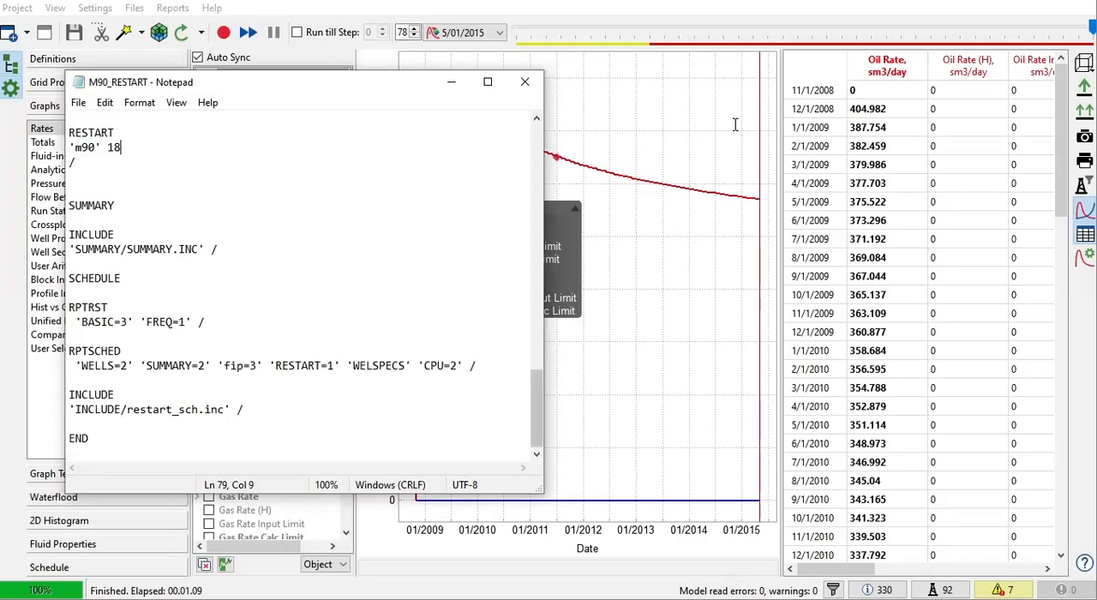
drag(1093, 28, 689, 42)
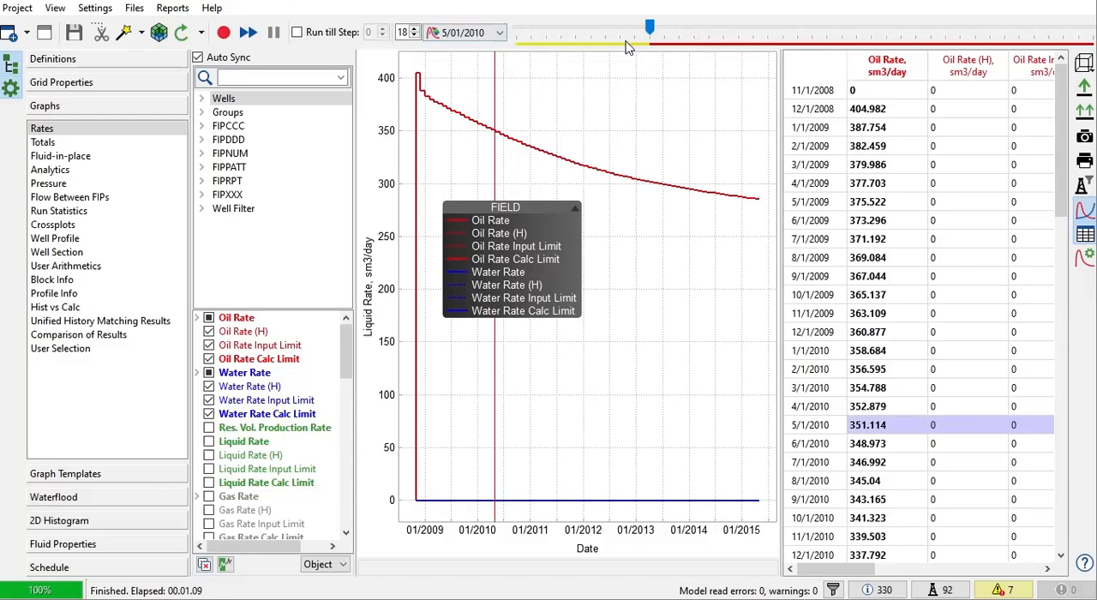
Step: Review the M90_RESTART data file from RUNSPEC through the INIT keyword in GRID to the RESTART and SUMMARY sections
click(414, 32)
click(414, 36)
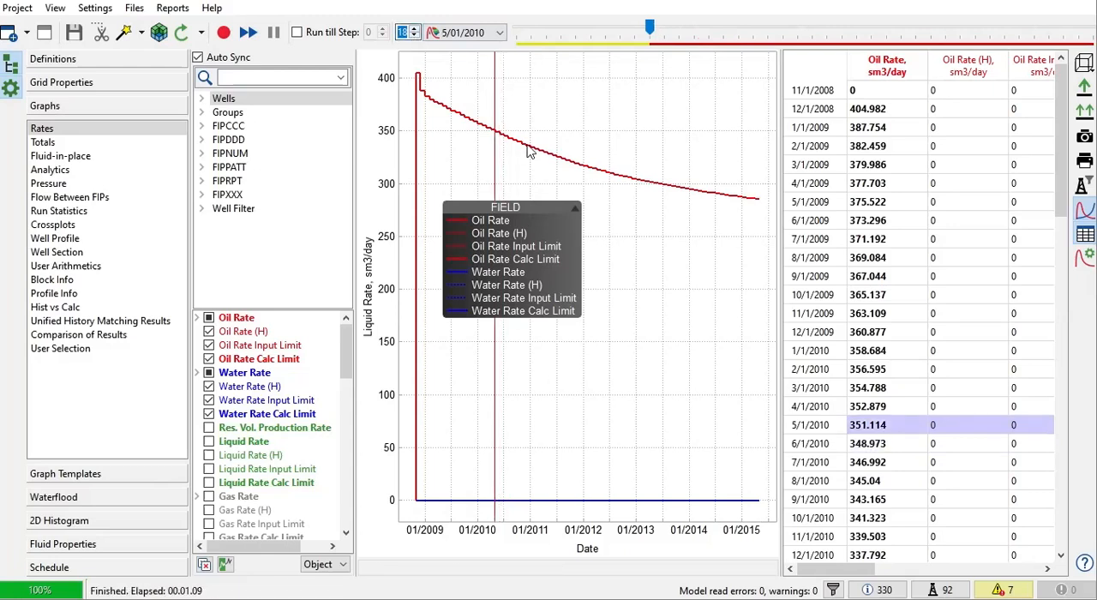
scroll(406, 283, up, 20)
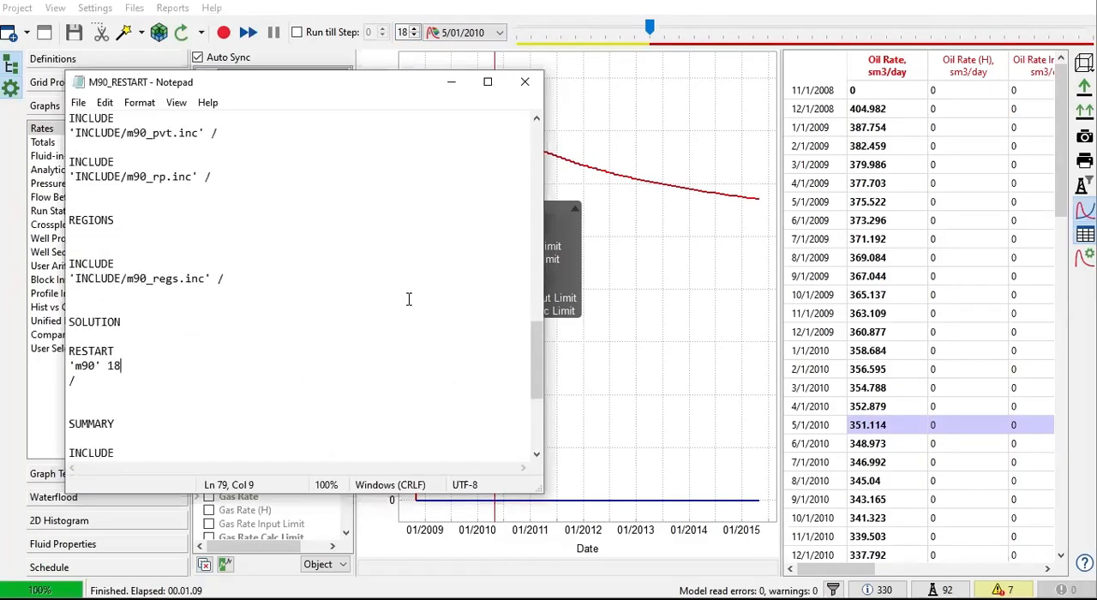
scroll(410, 302, up, 1)
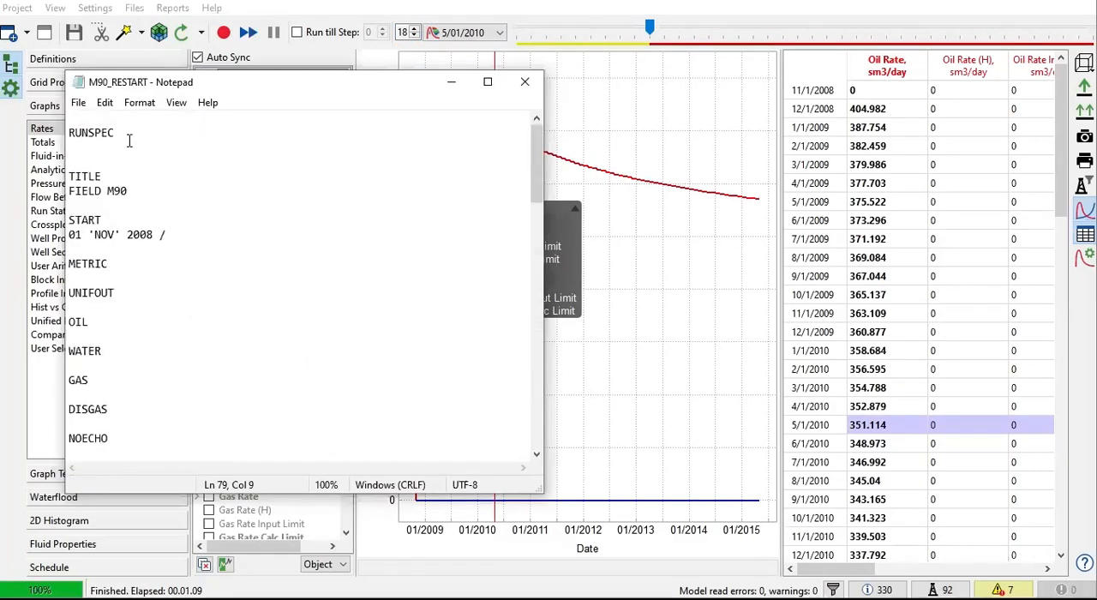
drag(114, 135, 56, 138)
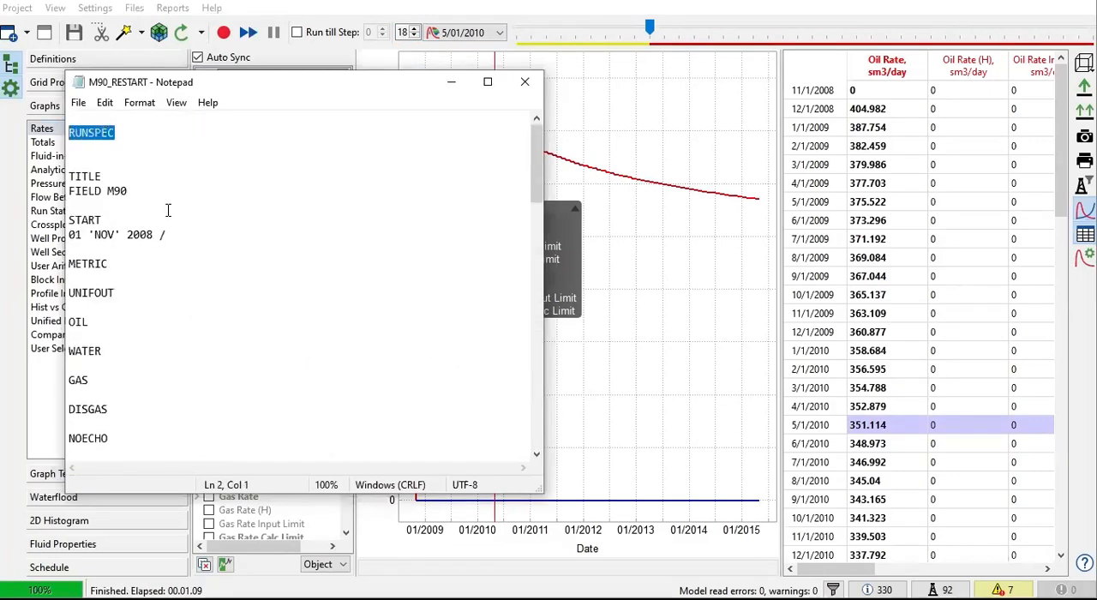
scroll(167, 212, down, 9)
scroll(170, 212, down, 5)
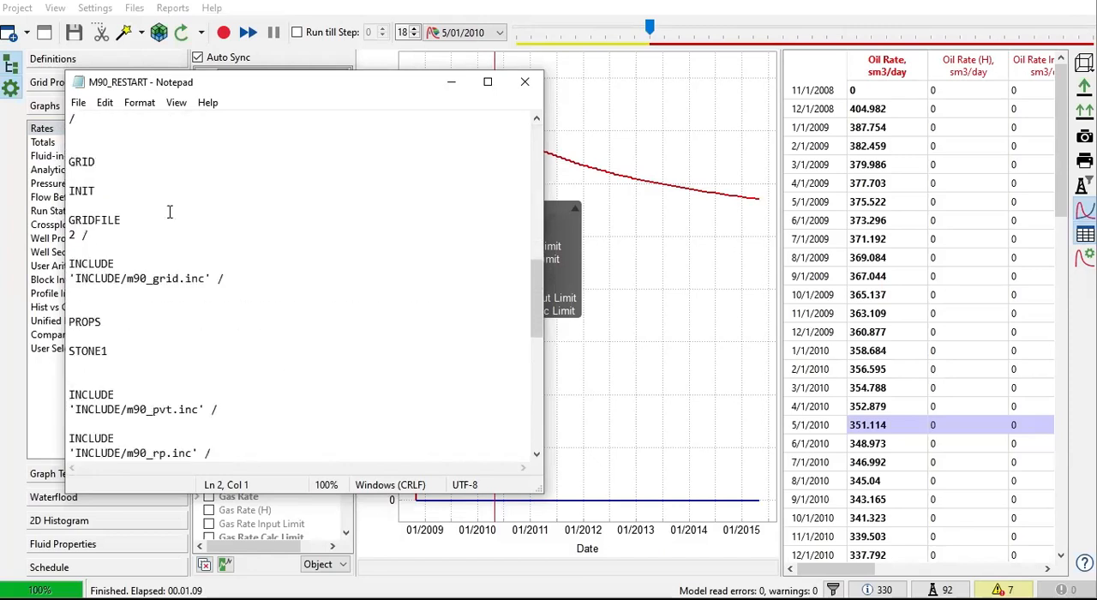
click(121, 191)
shift+click(72, 191)
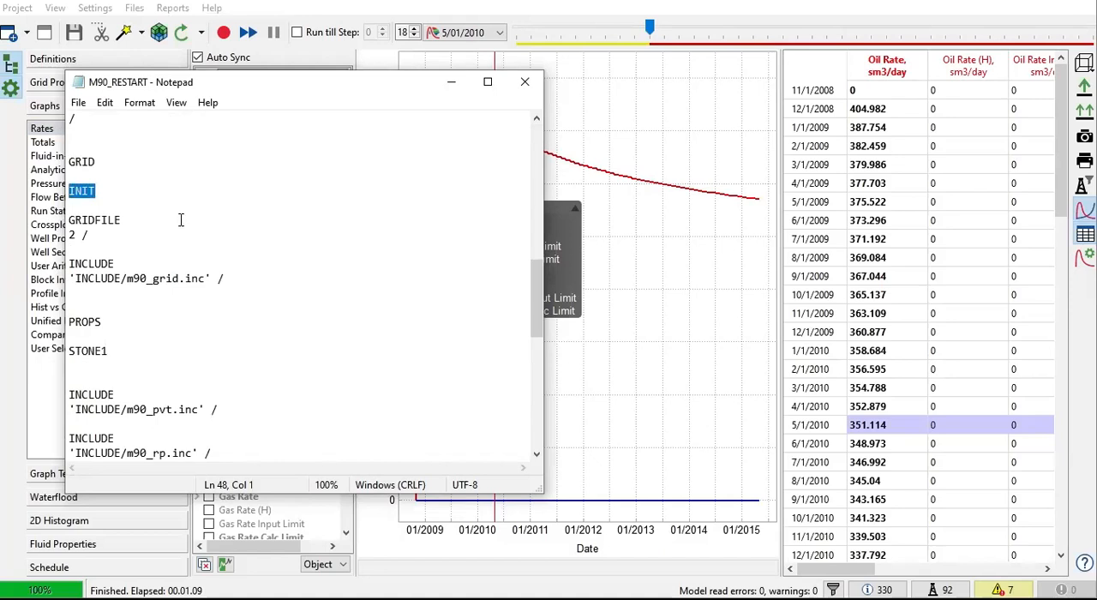
scroll(180, 220, down, 4)
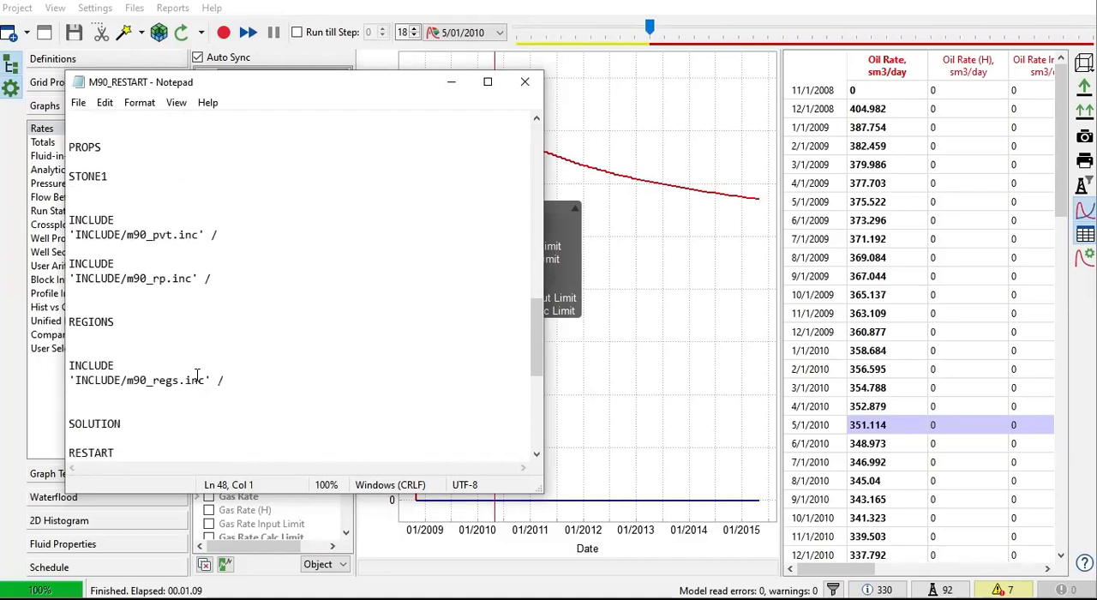
scroll(180, 326, down, 3)
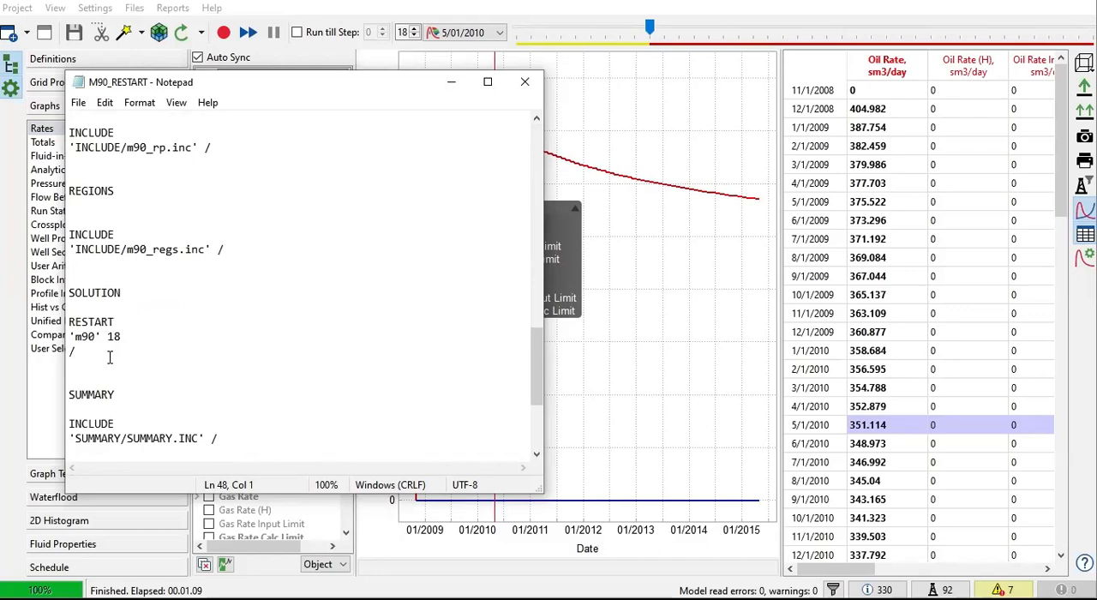
scroll(141, 360, down, 5)
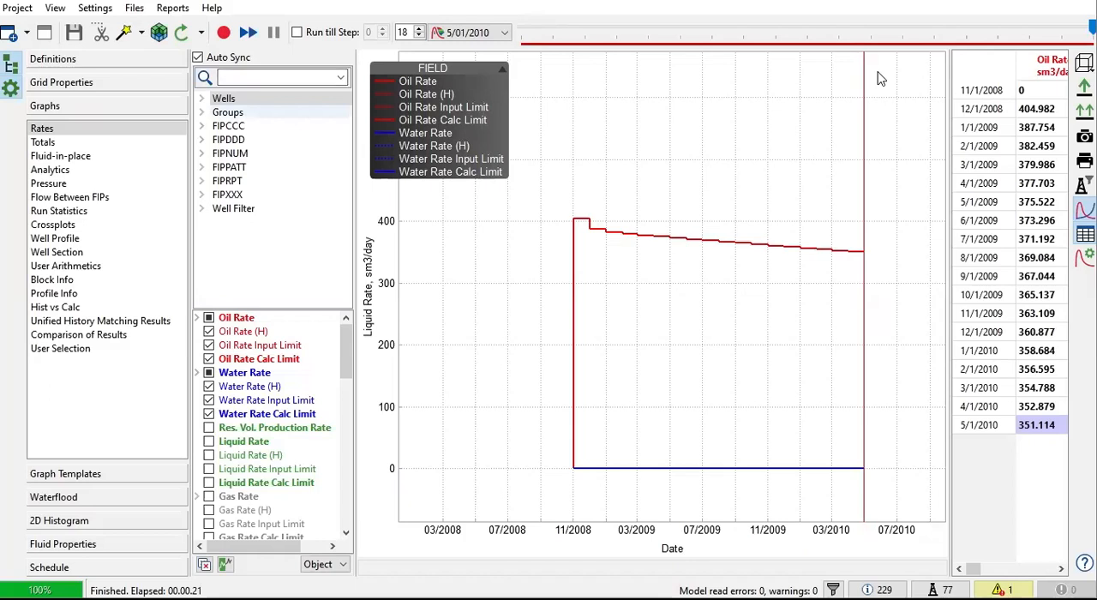
Step: Open the M90.DATA file of the M90 model, move its window clear, and look through its sections to SOLUTION
click(131, 11)
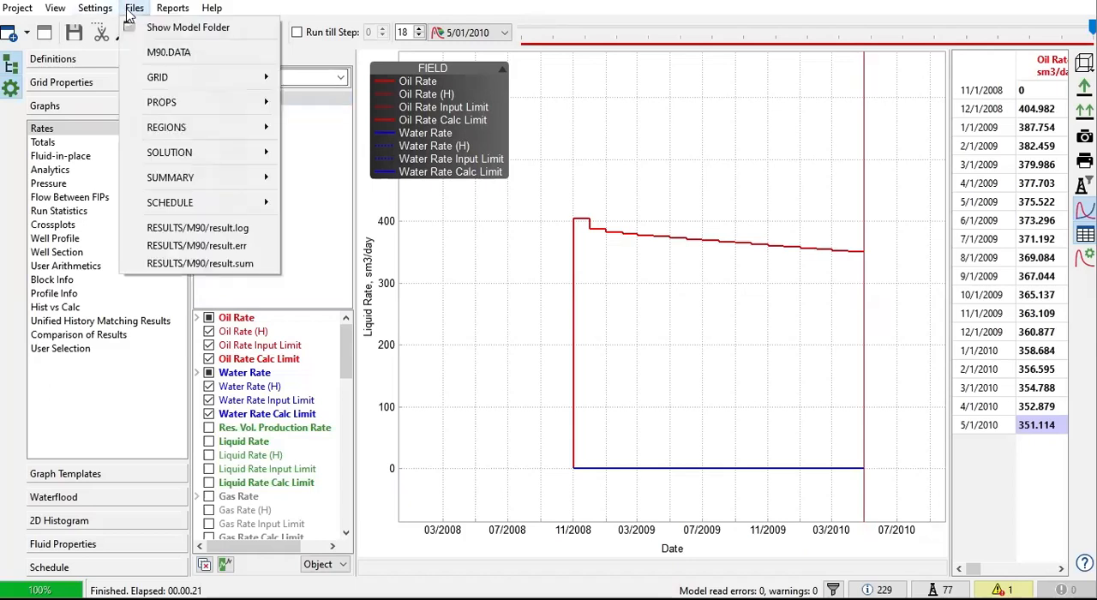
click(151, 53)
drag(153, 82, 547, 121)
scroll(605, 257, down, 3)
scroll(606, 255, up, 3)
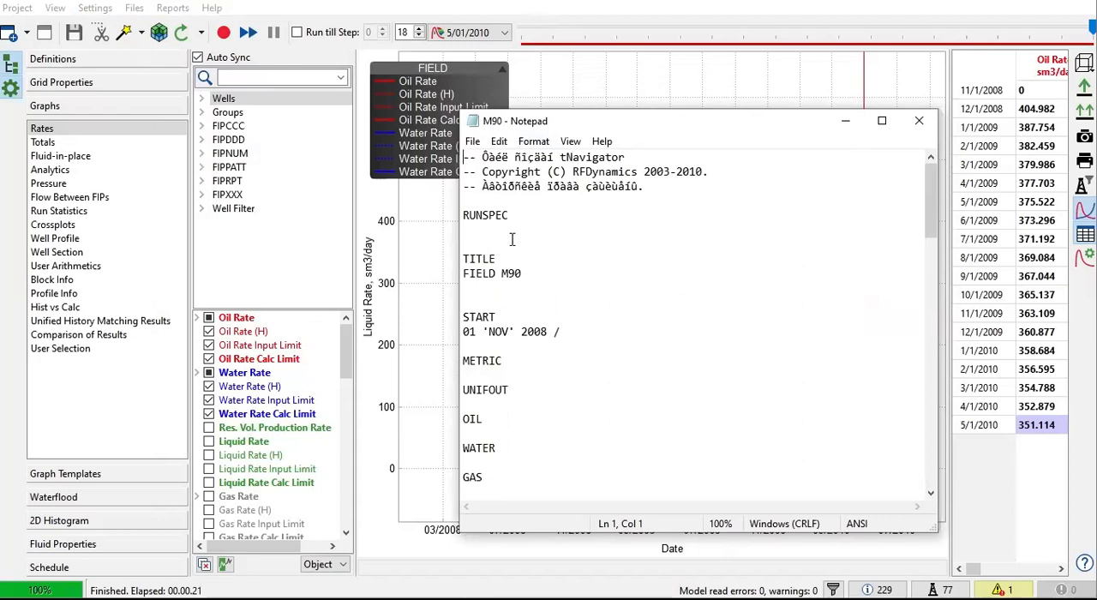
scroll(511, 239, down, 20)
scroll(547, 325, down, 5)
scroll(545, 324, up, 1)
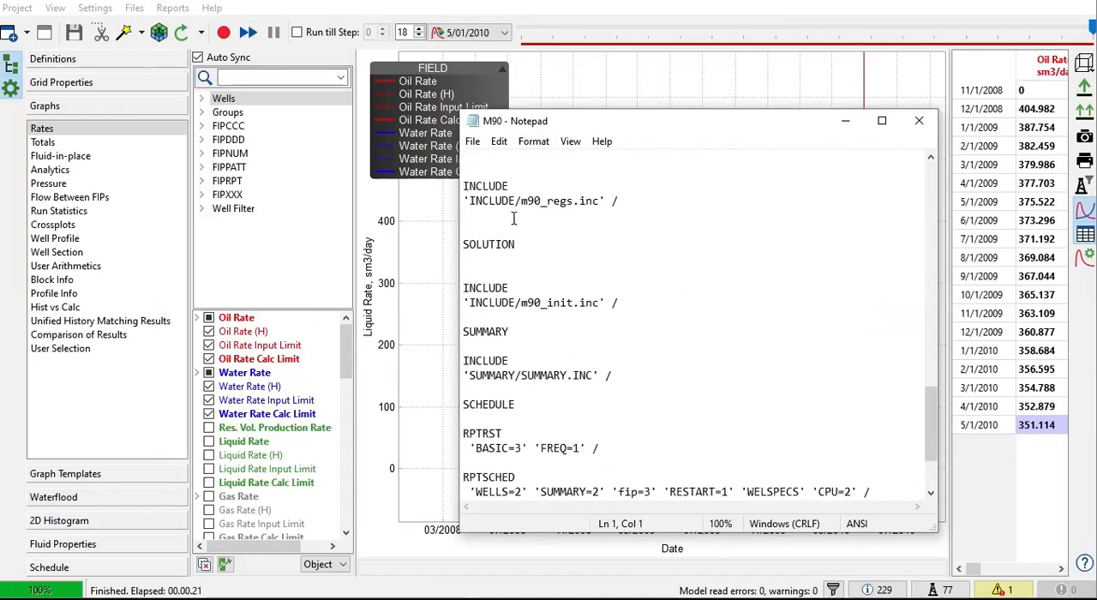
Step: Remove one blank line below the SOLUTION keyword and insert an empty line after the m90_init.inc include
click(546, 258)
click(661, 311)
key(Up)
key(Down)
key(Delete)
key(Down)
key(End)
key(Return)
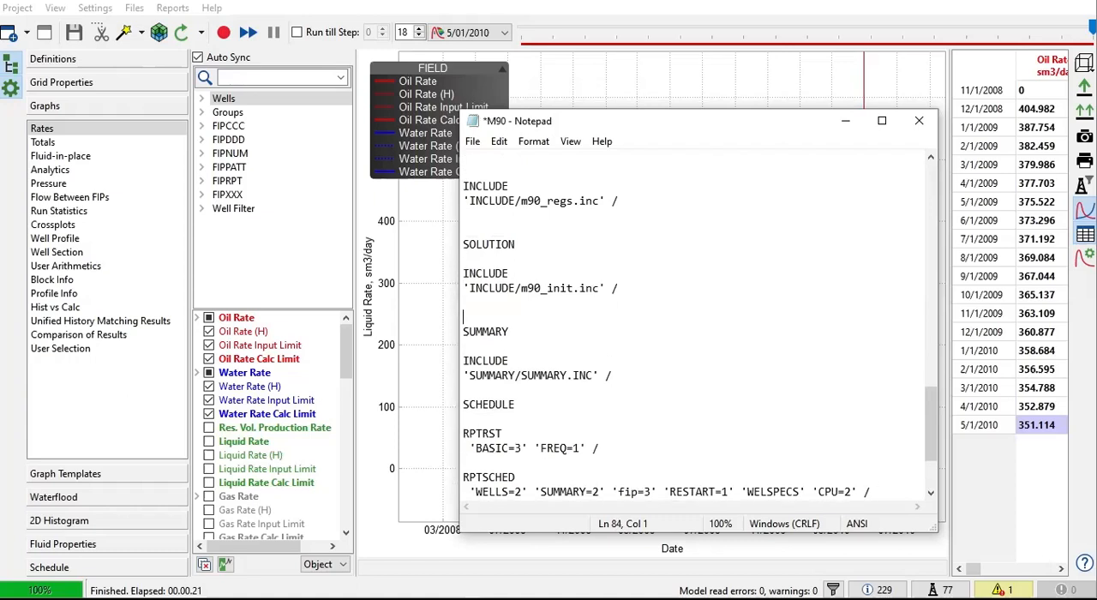
Step: Add a RESTART keyword with the parameters 'm90' 13 and a closing slash below the m90_init.inc include
key(Return)
text(RESTART)
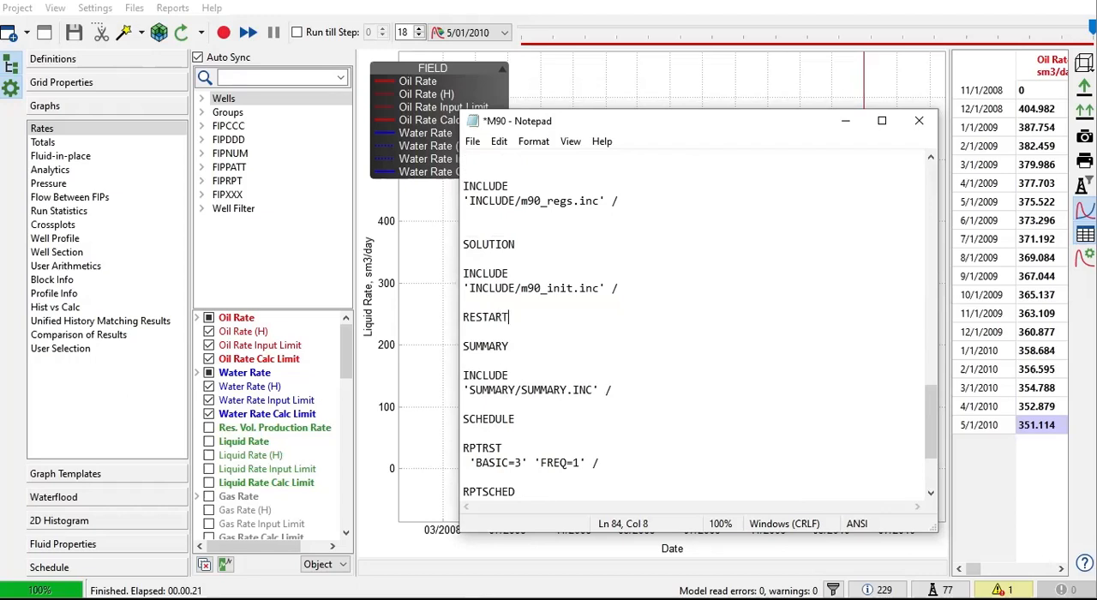
key(Return)
text(')
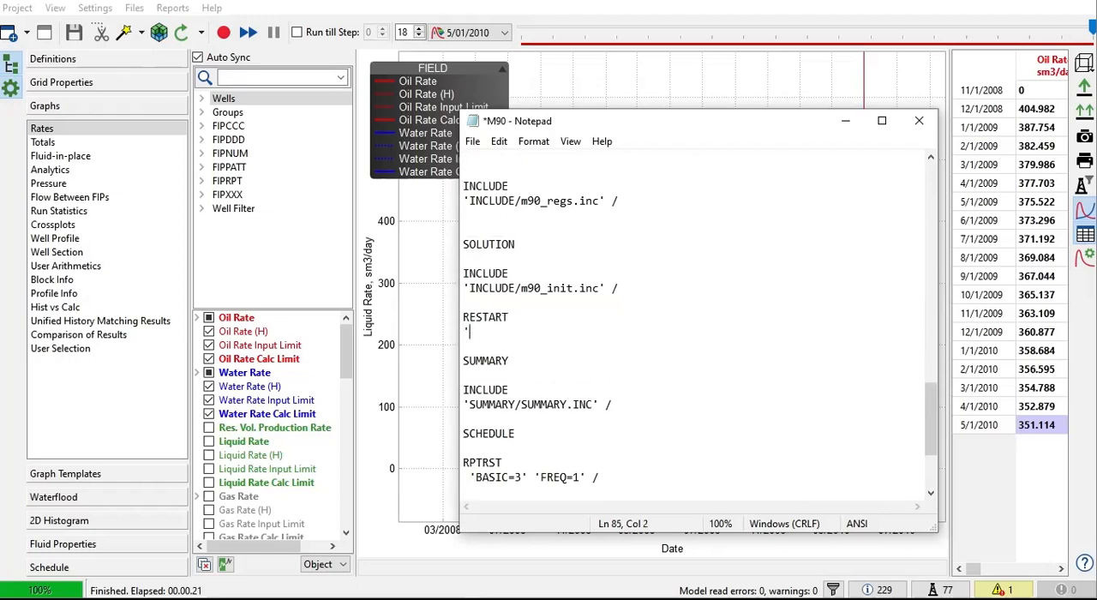
text(m90' 13)
key(Return)
text(/)
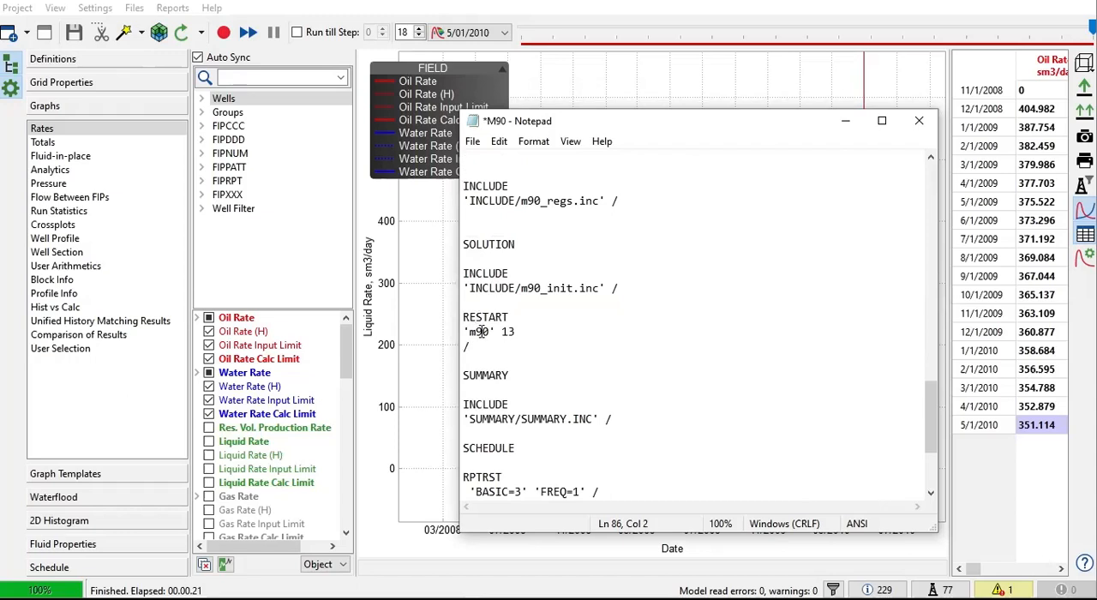
Step: Change the schedule include path to 'INCLUDE/m90_restart.inc', and close the M90 data file without saving
scroll(514, 292, down, 4)
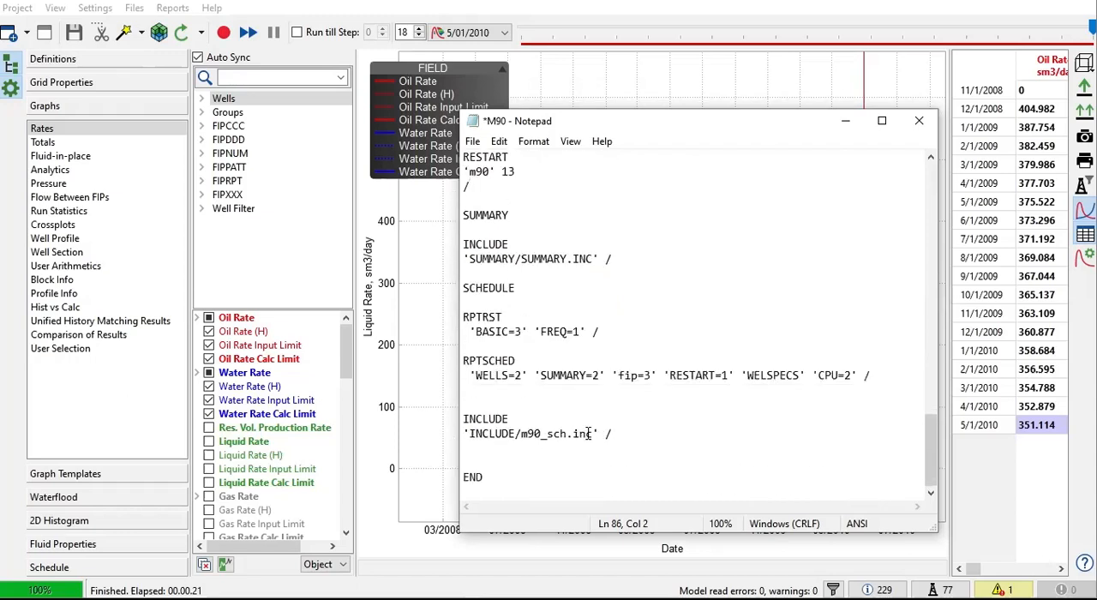
drag(590, 435, 537, 435)
click(553, 435)
key(Left)
key(shift+Right)
key(shift+Right)
key(shift+Right)
key(BackSpace)
text(restart)
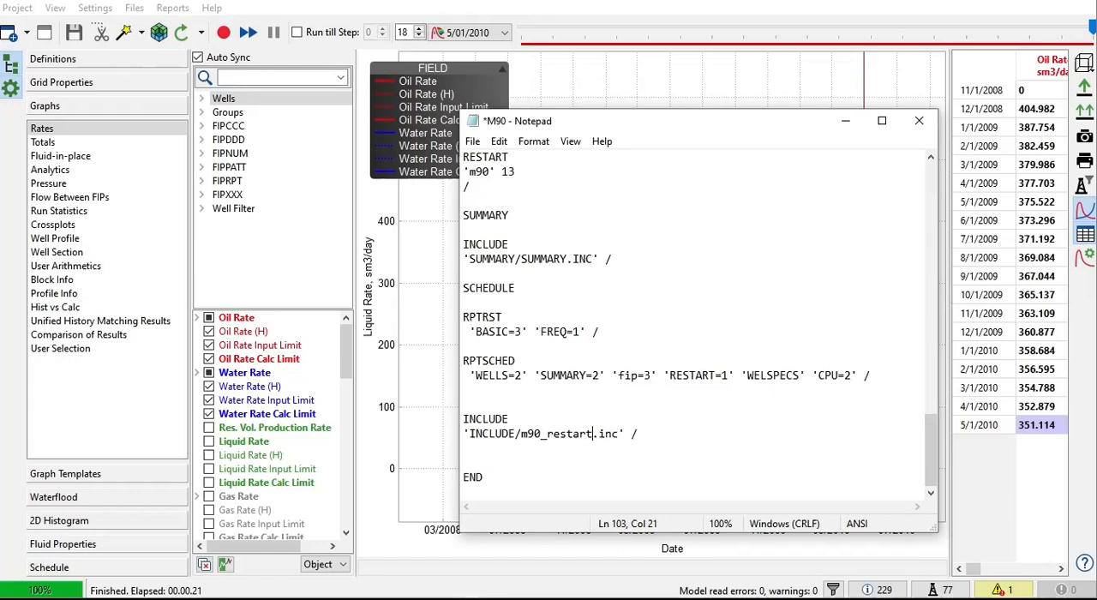
click(920, 125)
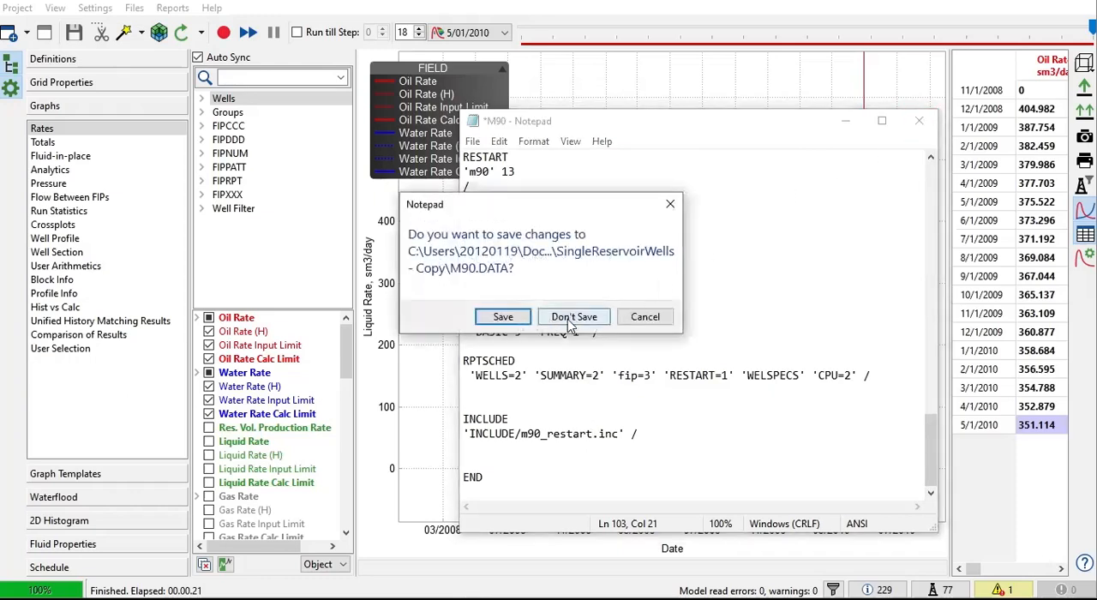
click(572, 319)
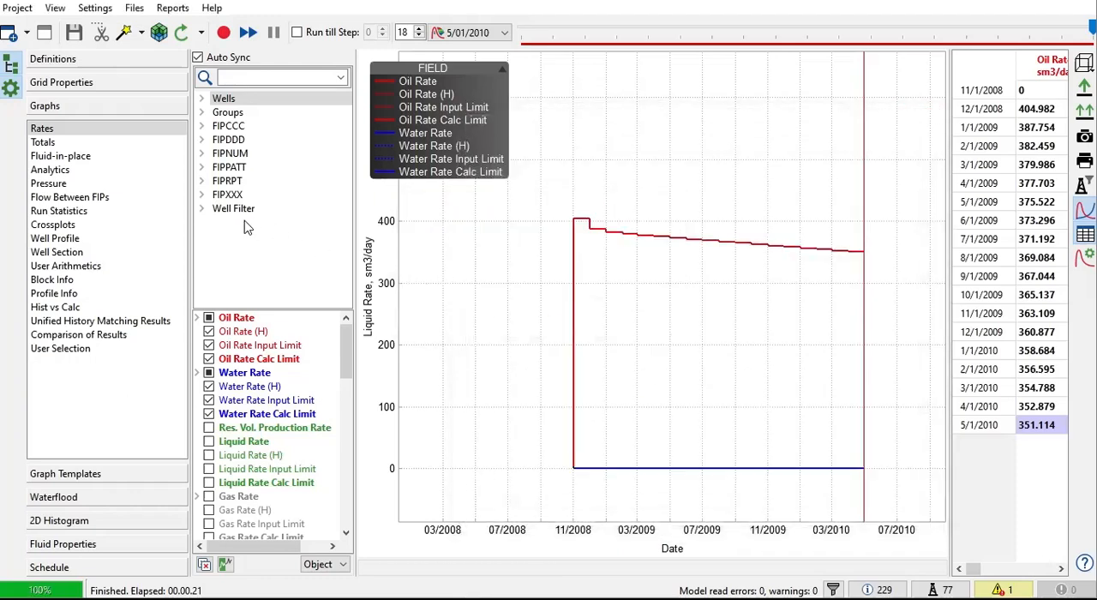
click(18, 8)
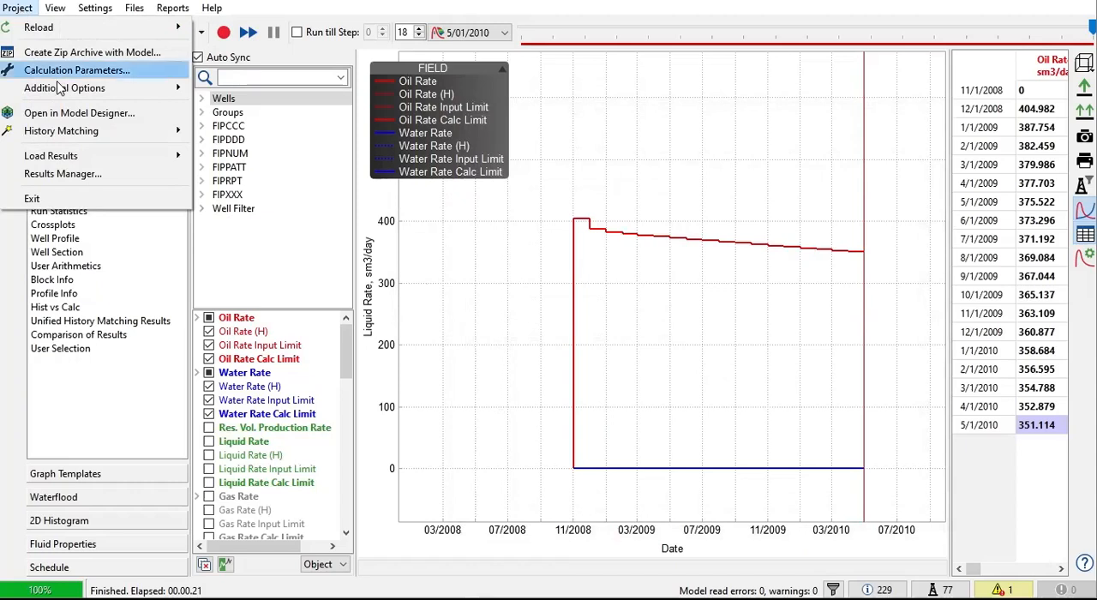
mouse_move(62, 91)
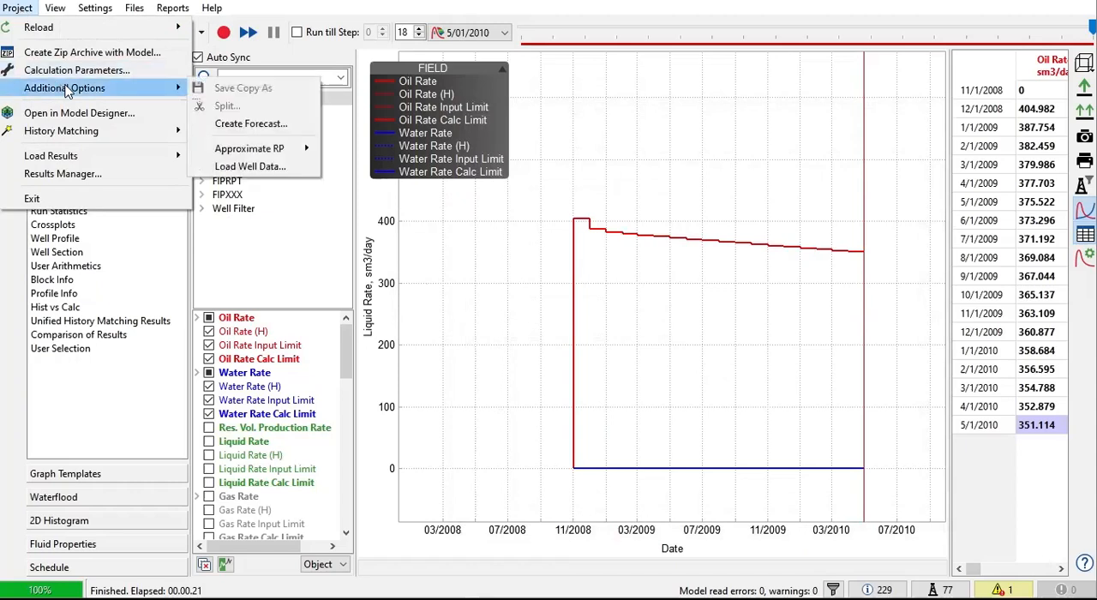
click(259, 126)
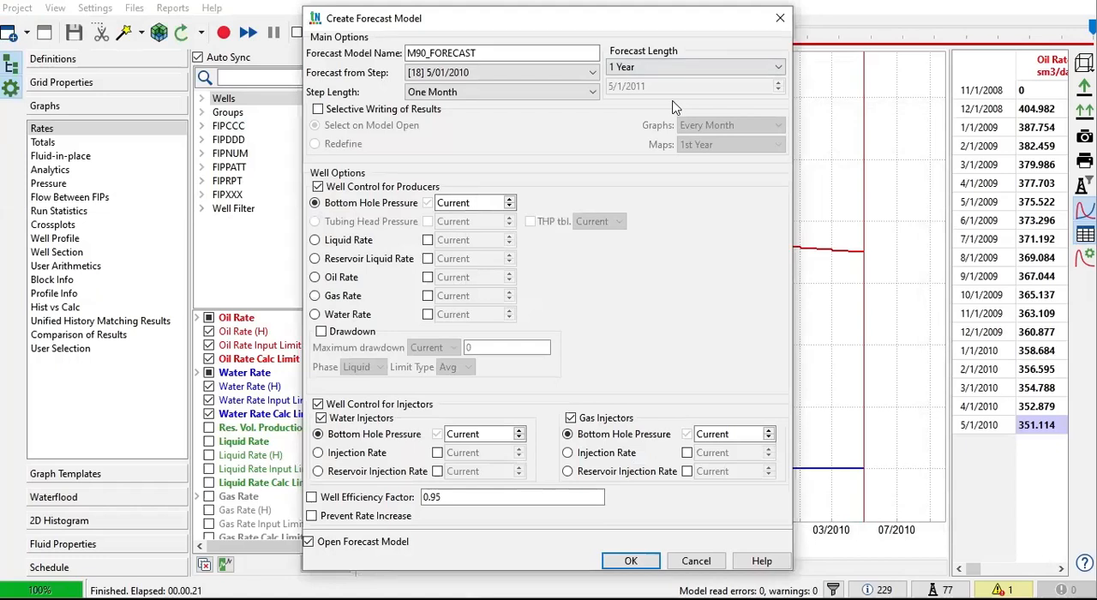
click(780, 17)
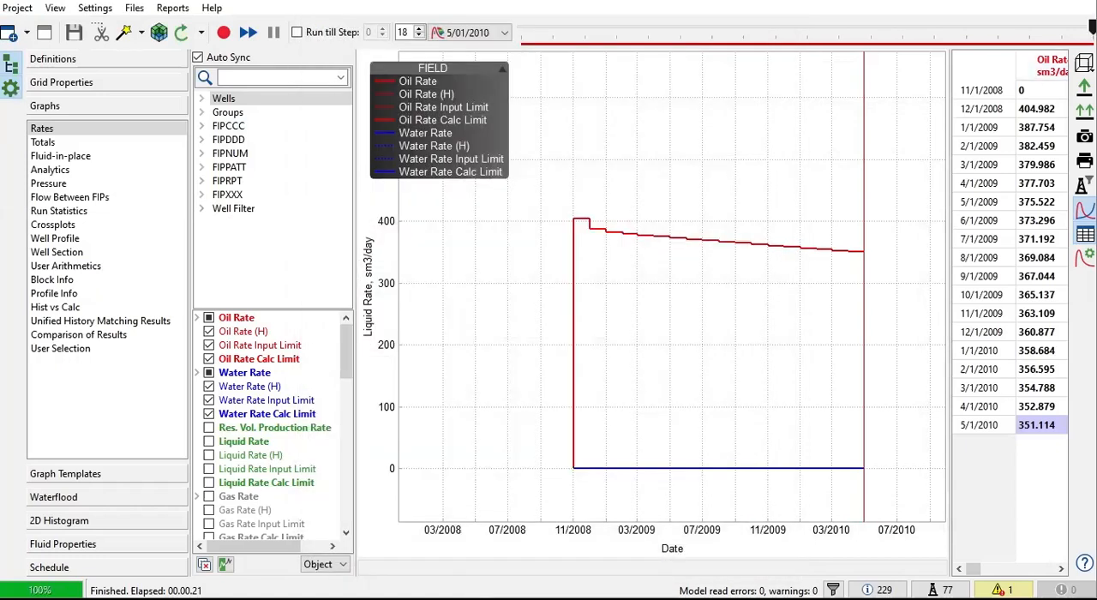
Step: Set the M90 model's timeline to step 13, 12/01/2009, and display the calculated Pressure grid property in 3D
drag(1092, 27, 887, 43)
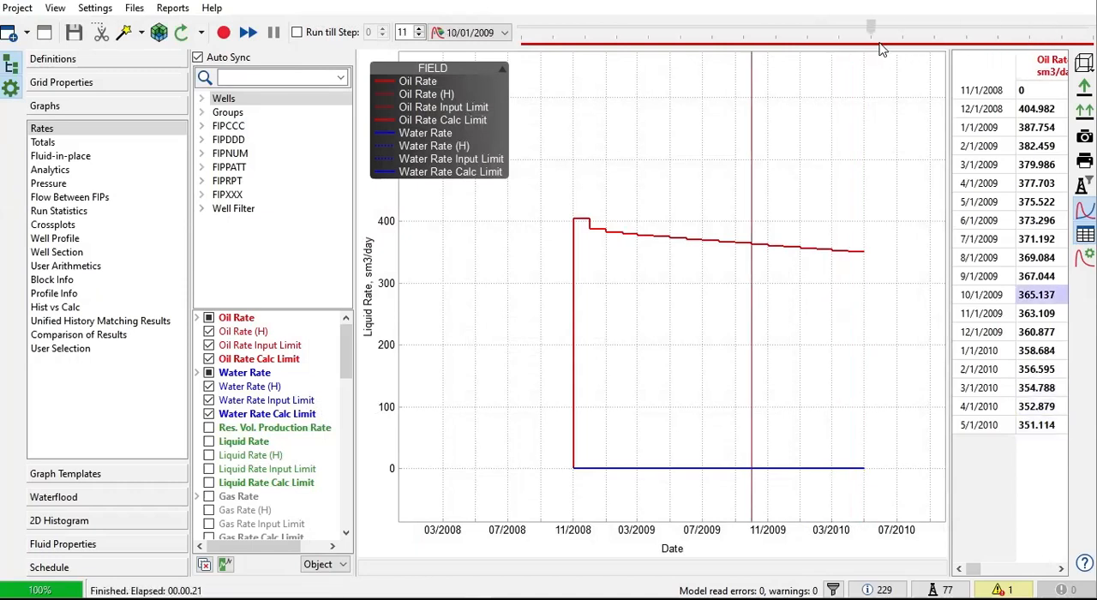
drag(880, 43, 926, 56)
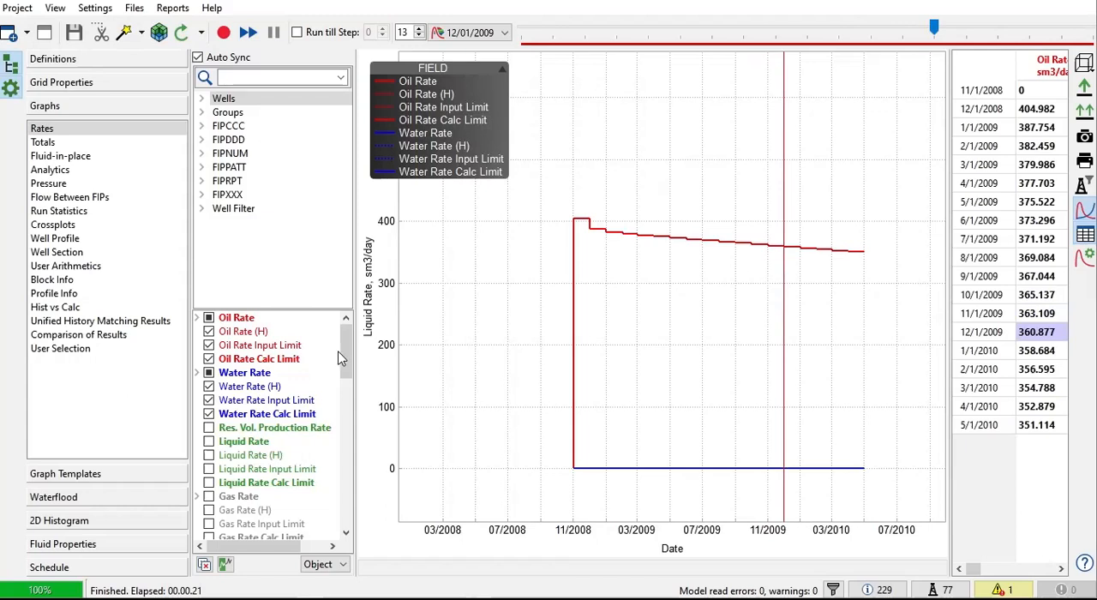
click(72, 89)
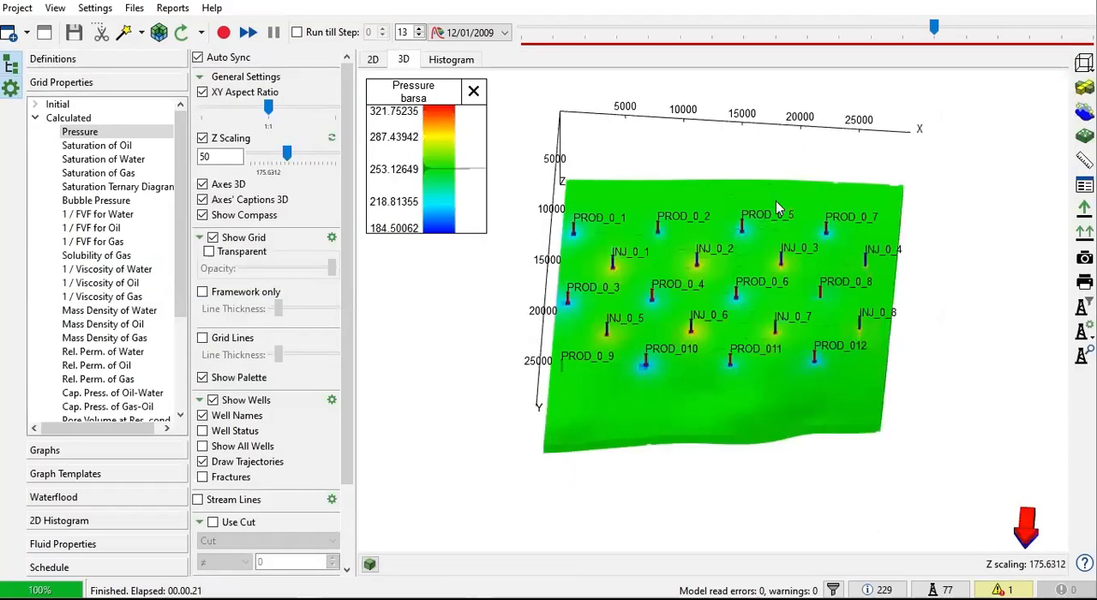
Step: Create and open a forecast model named M90_FORECAST_NEW from step 13, 12/01/2009, with a forecast length of 5 Years
click(19, 9)
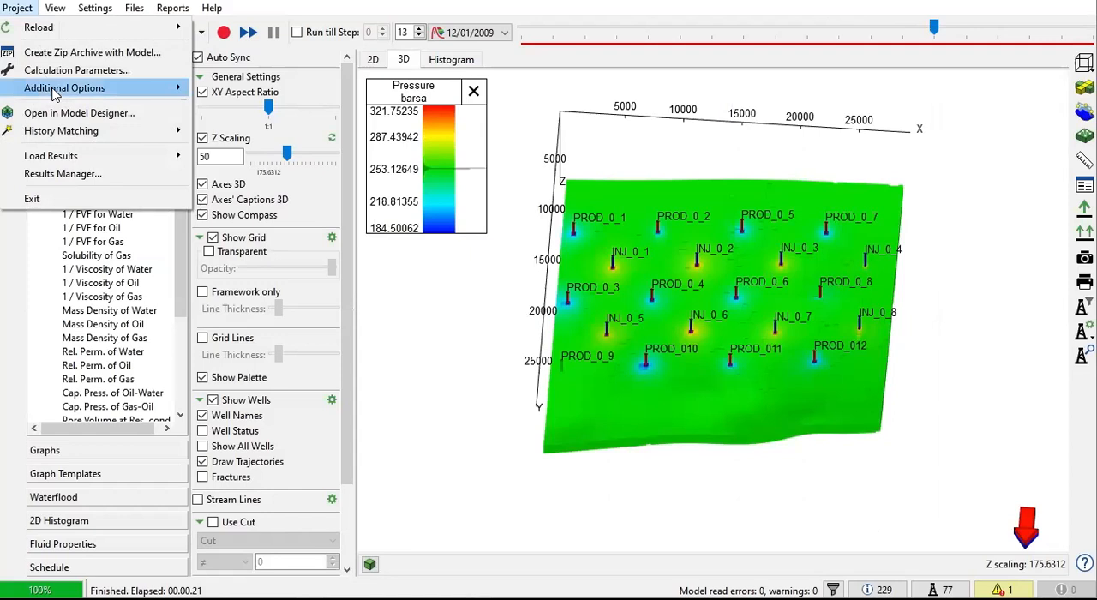
mouse_move(54, 92)
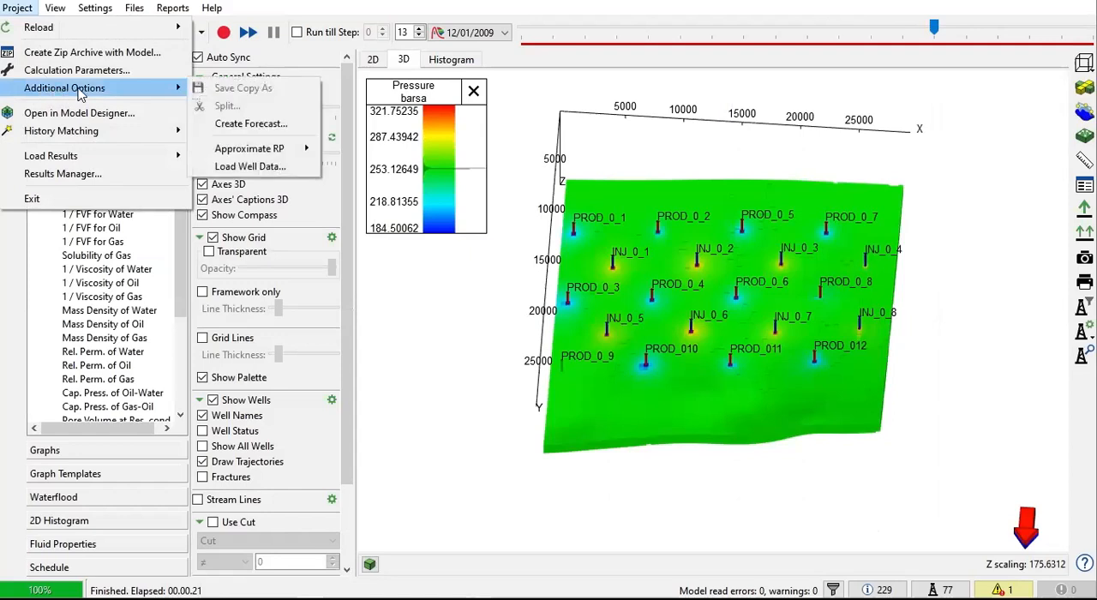
click(255, 125)
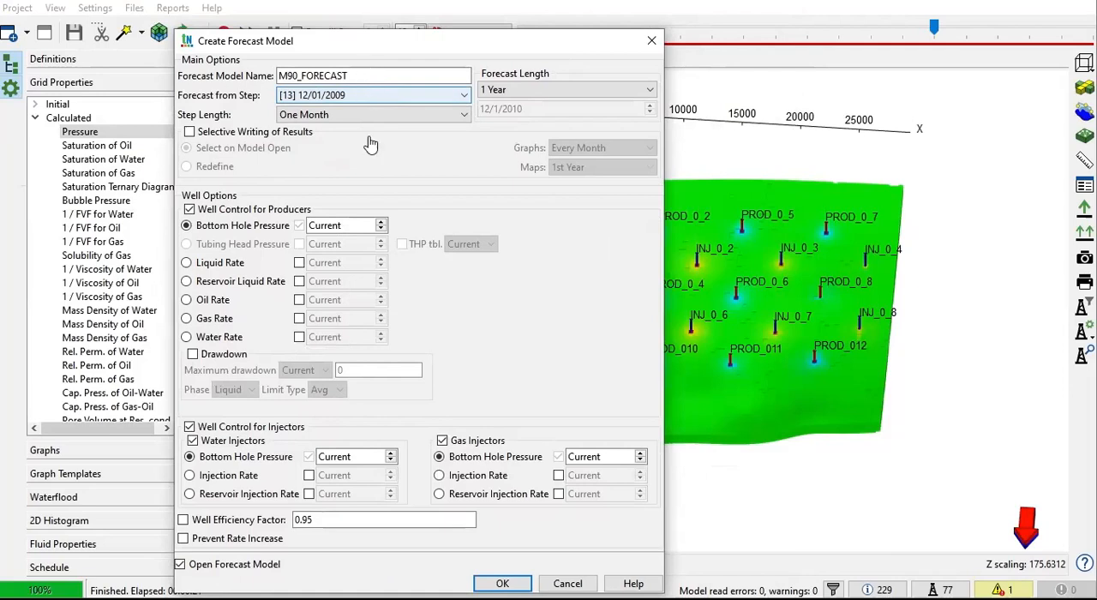
click(364, 75)
text(_NEW)
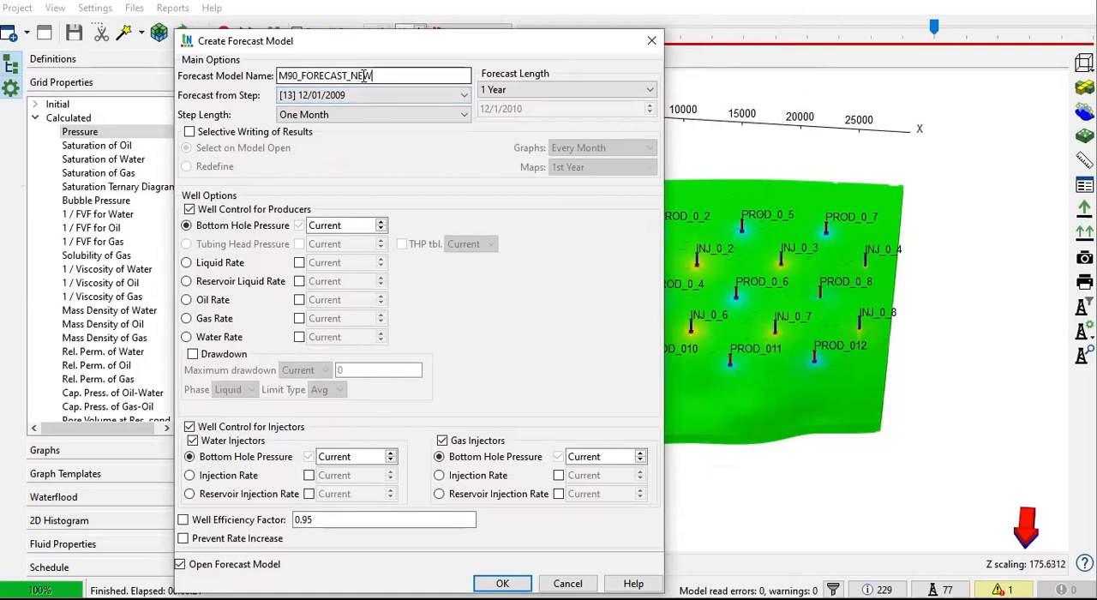
click(559, 89)
click(511, 101)
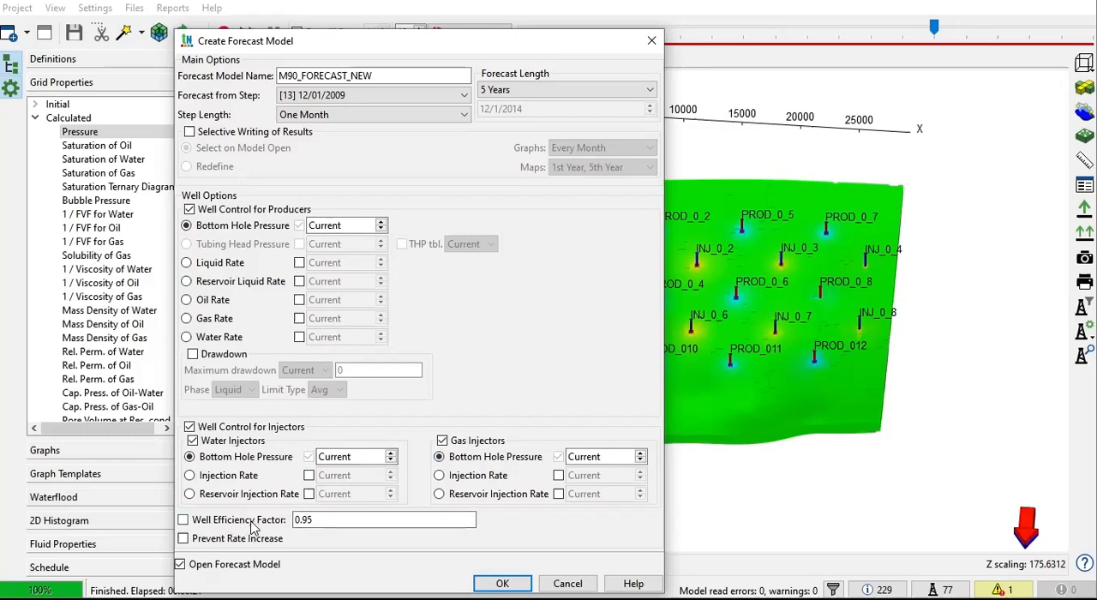
click(316, 526)
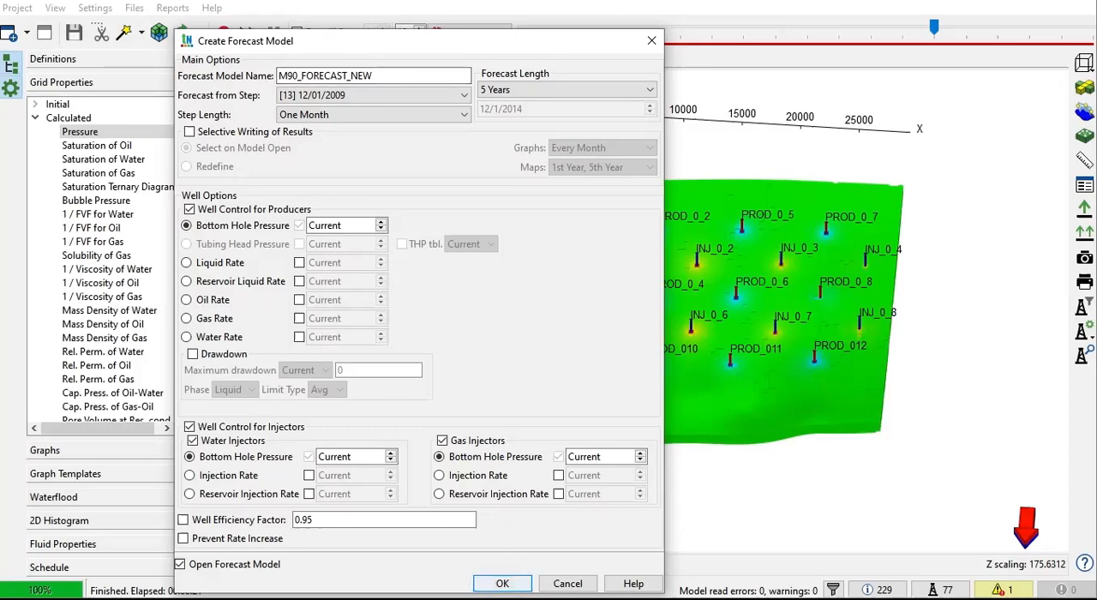
click(506, 581)
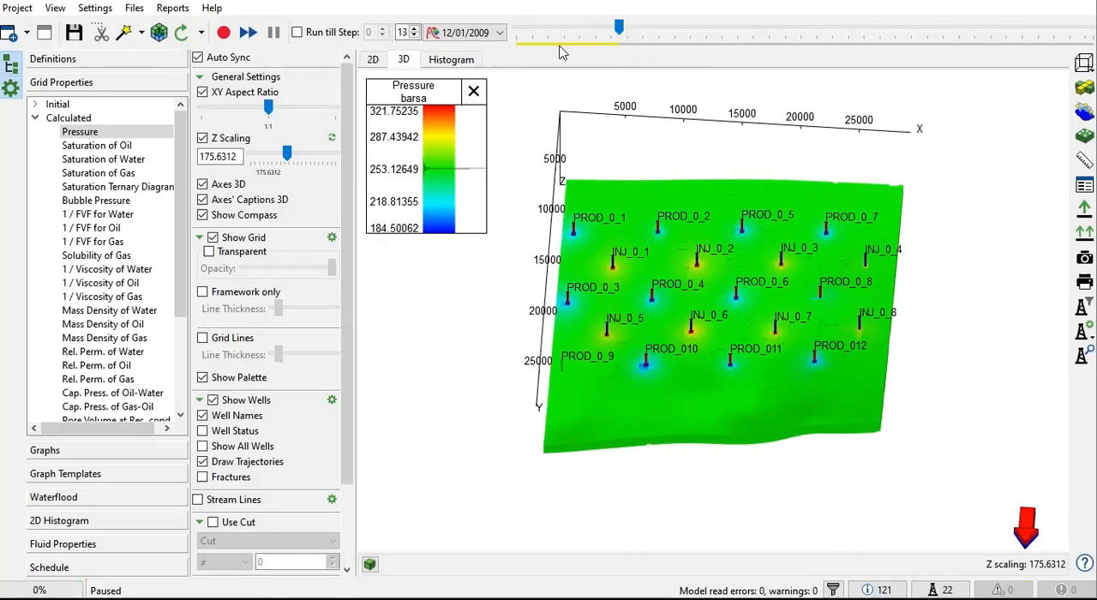
Step: Display the field Rates graph and set its data to show since 11/1/2008
click(60, 451)
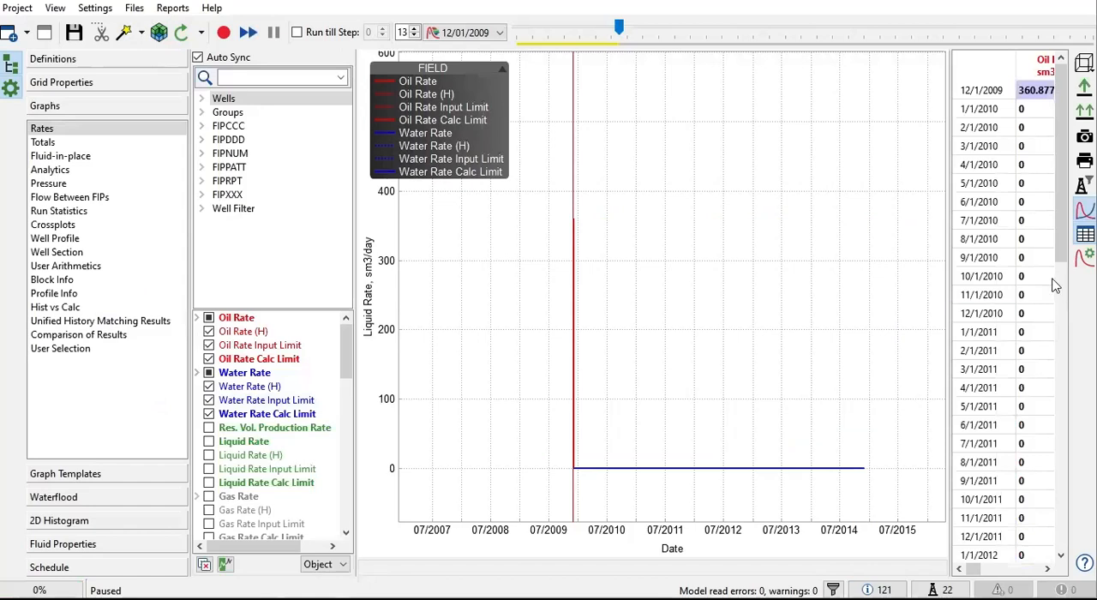
click(1086, 255)
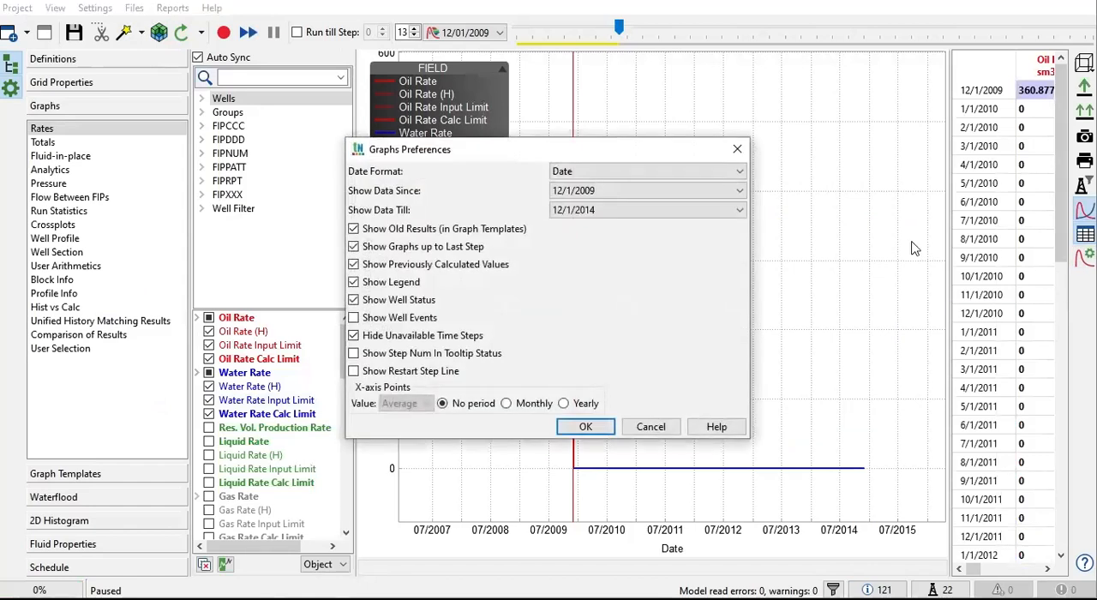
click(590, 194)
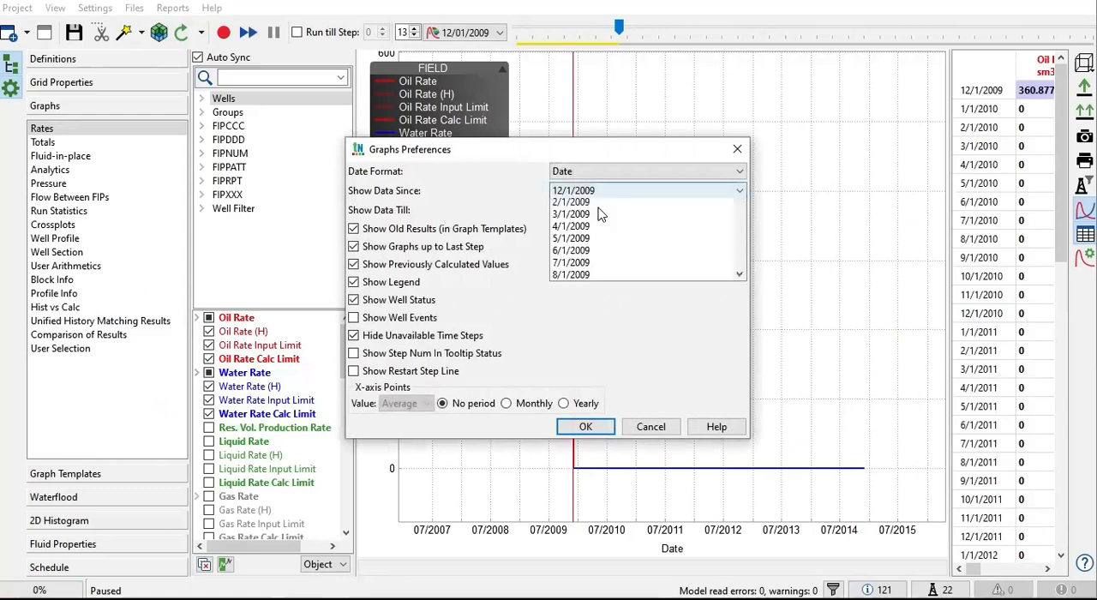
click(573, 203)
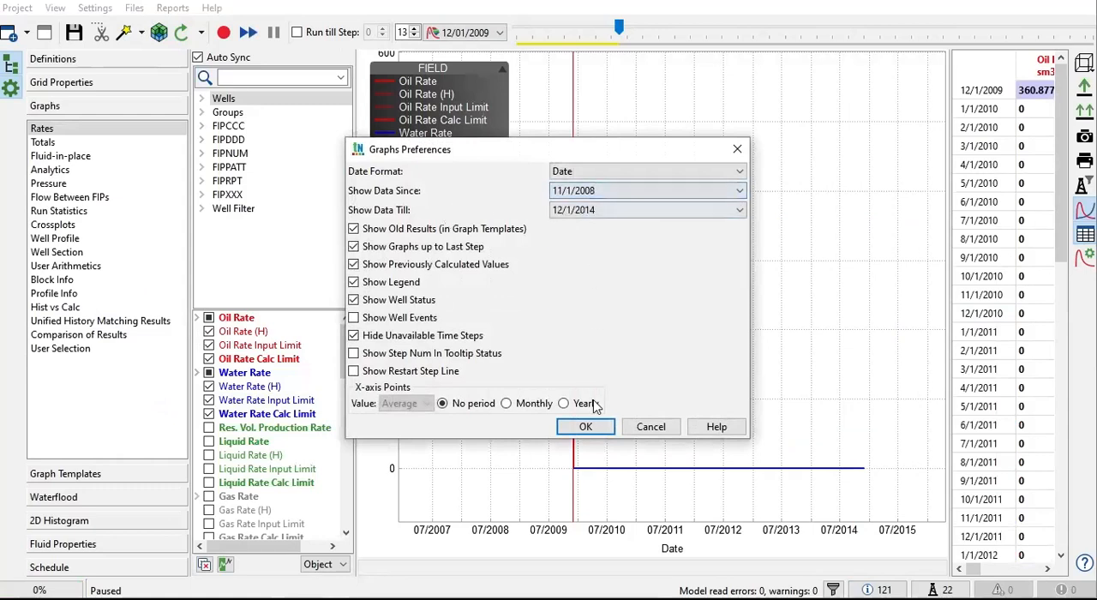
click(590, 425)
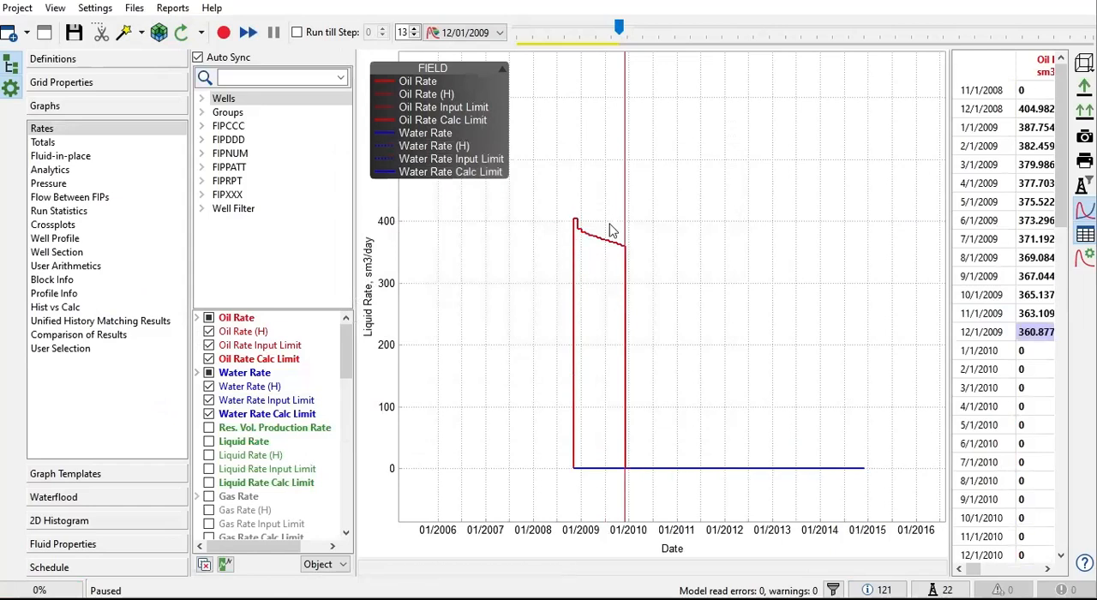
mouse_move(590, 237)
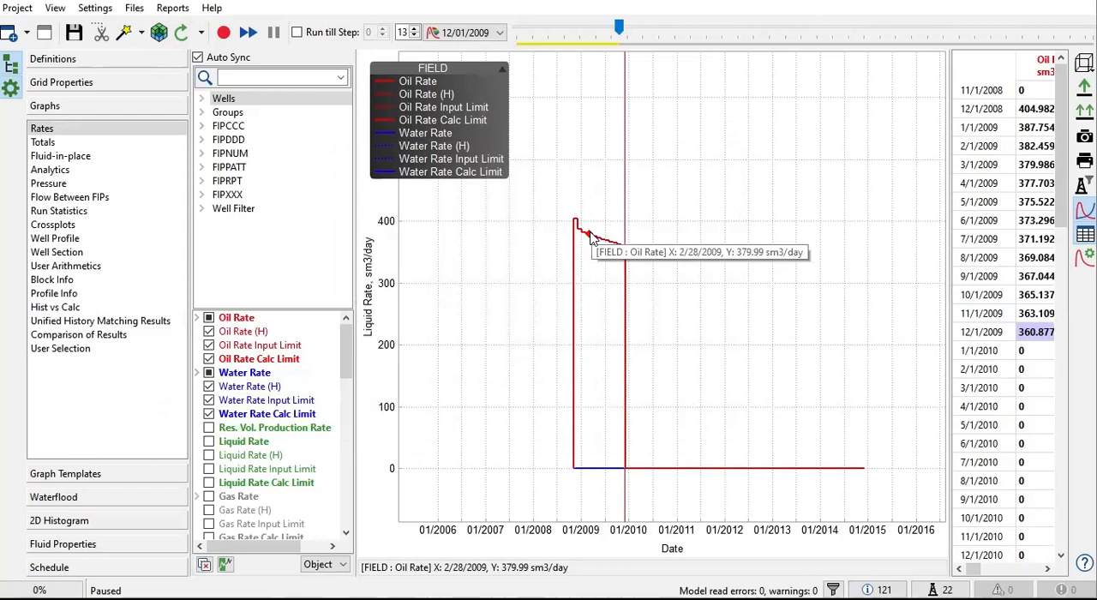
Step: Open M90_FORECAST_NEW.DATA, examine its RESTART parameters and schedule include path, and close the file
click(136, 9)
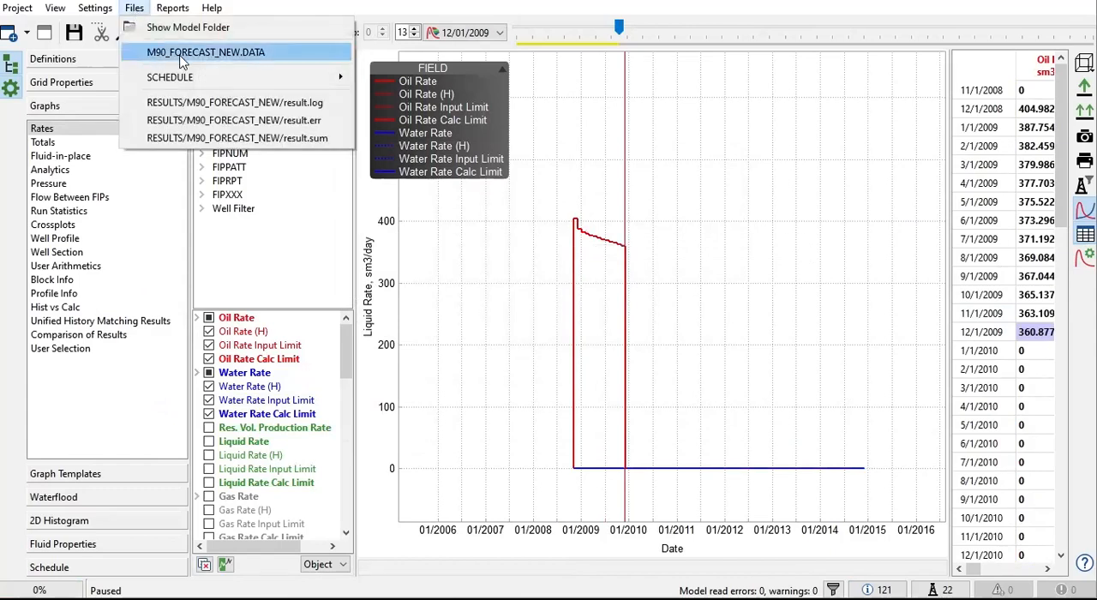
click(253, 53)
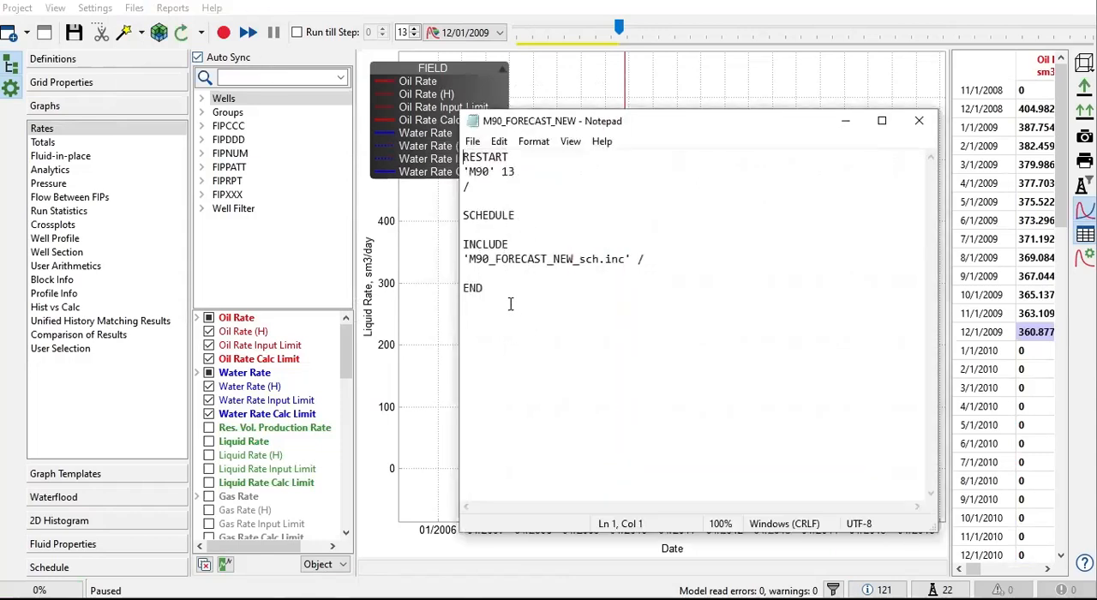
drag(511, 304, 456, 202)
click(547, 259)
drag(517, 156, 420, 158)
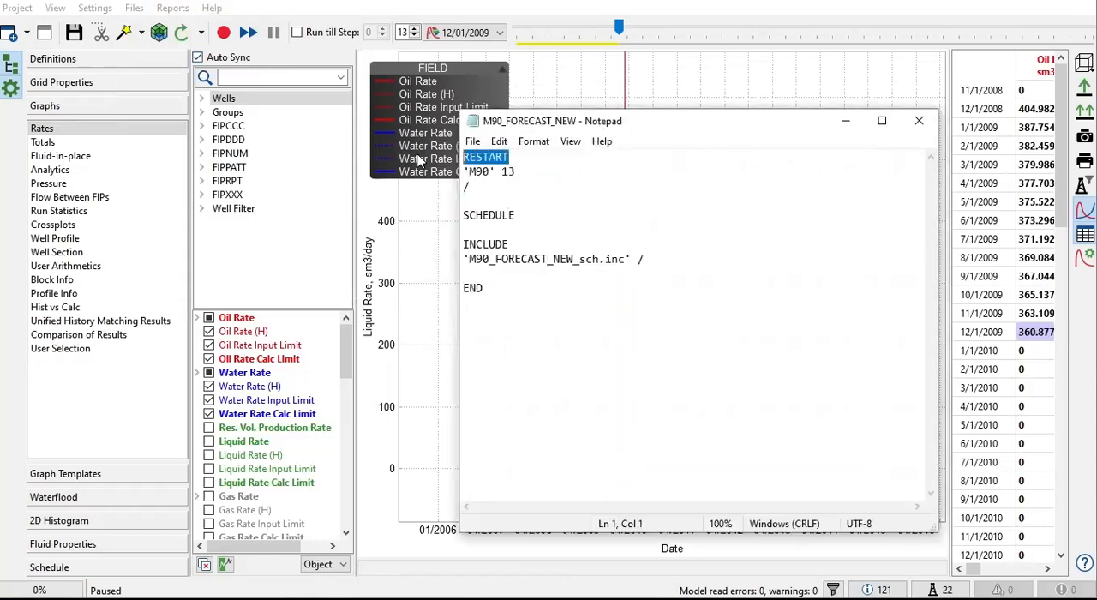
click(490, 173)
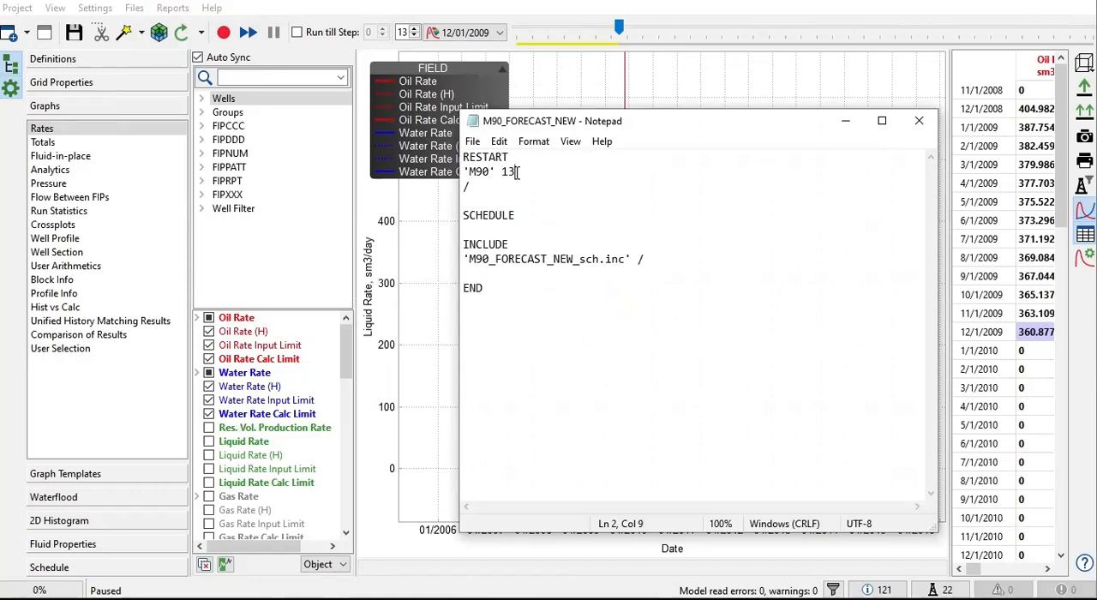
double_click(517, 173)
click(667, 262)
shift+click(452, 254)
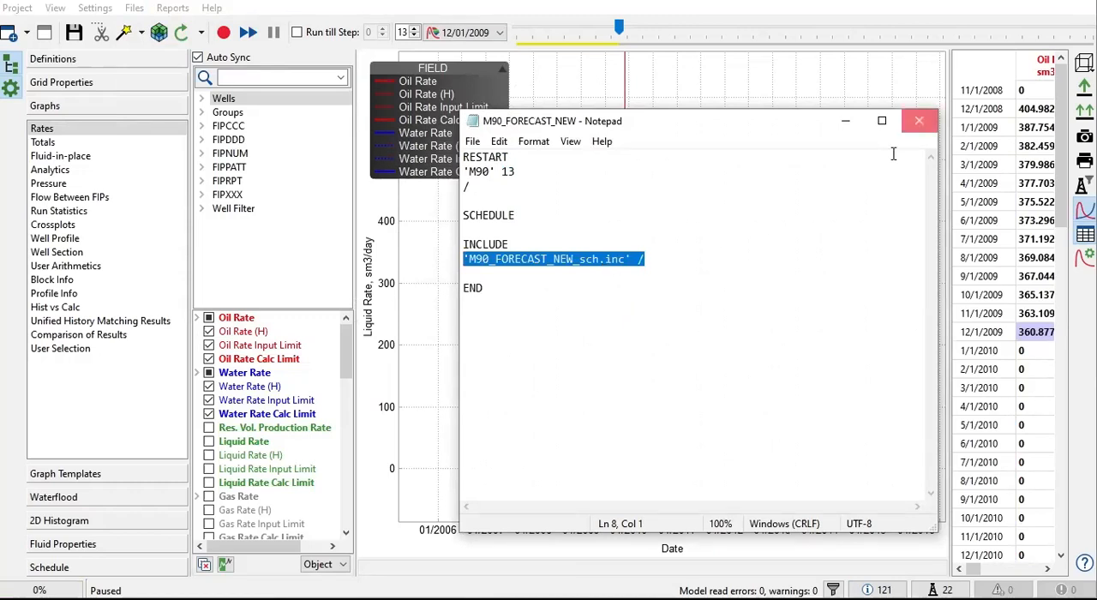
click(919, 121)
Step: Open the schedule file M90_FORECAST_NEW_sch.inc and review the WCONPROD and WCONINJE well controls
click(133, 8)
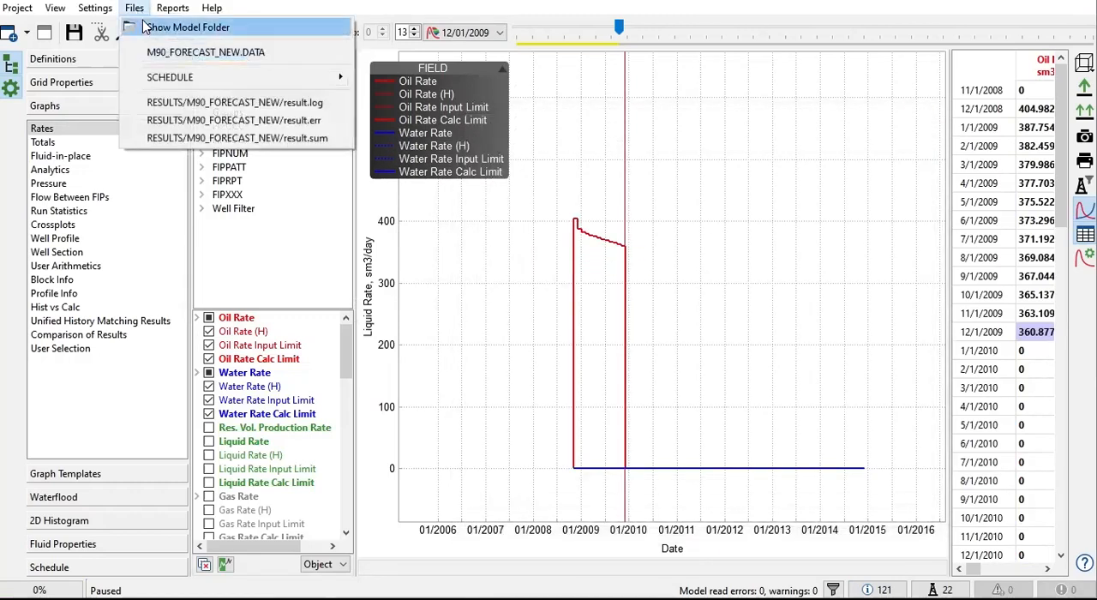
mouse_move(295, 80)
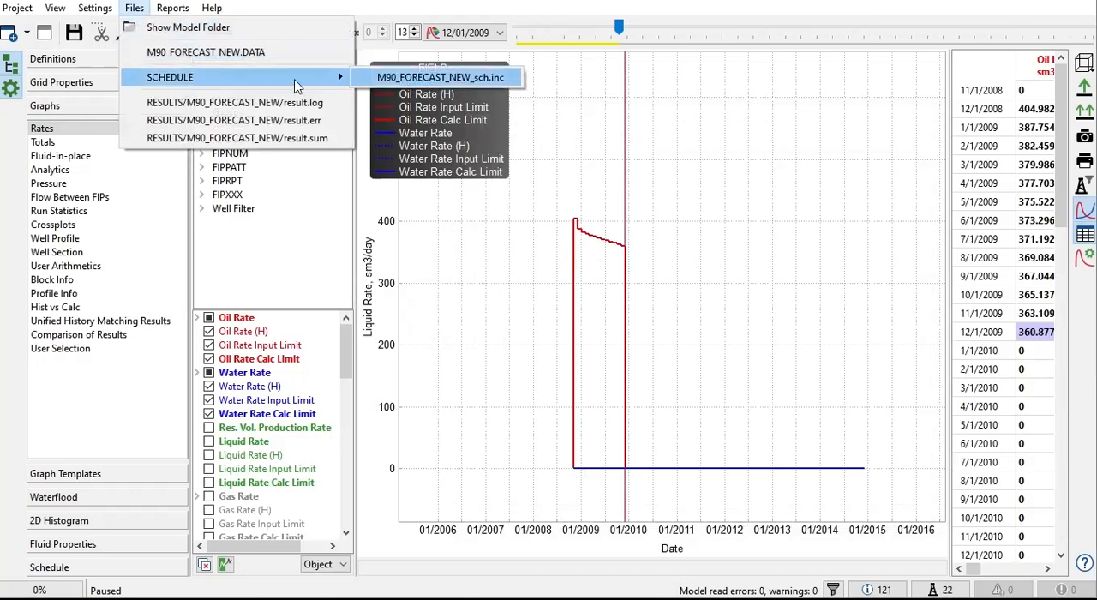
click(436, 77)
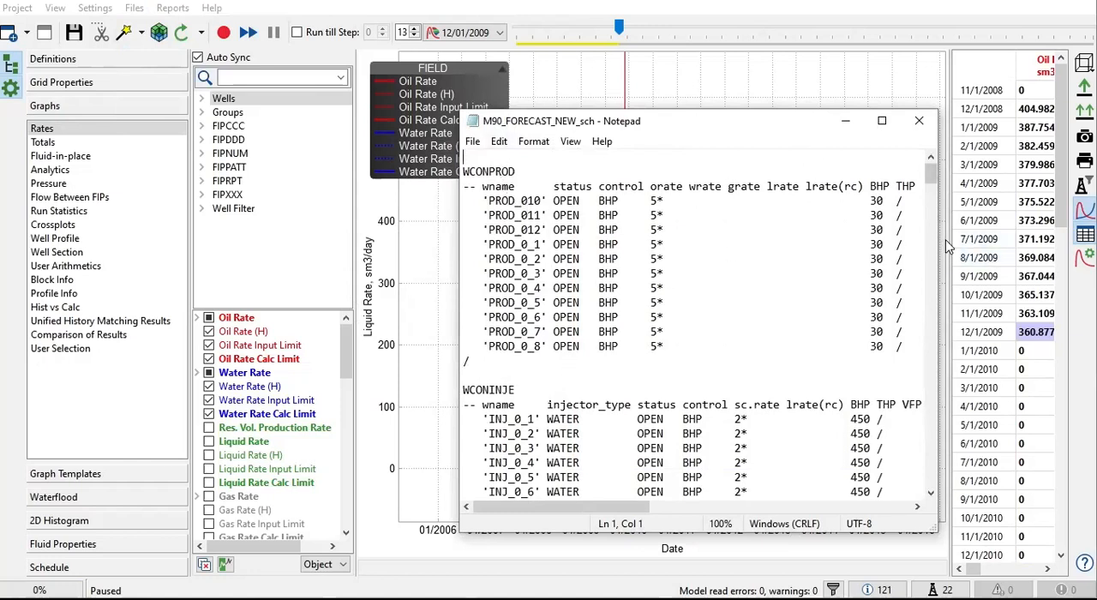
drag(941, 241, 1052, 242)
drag(895, 126, 599, 106)
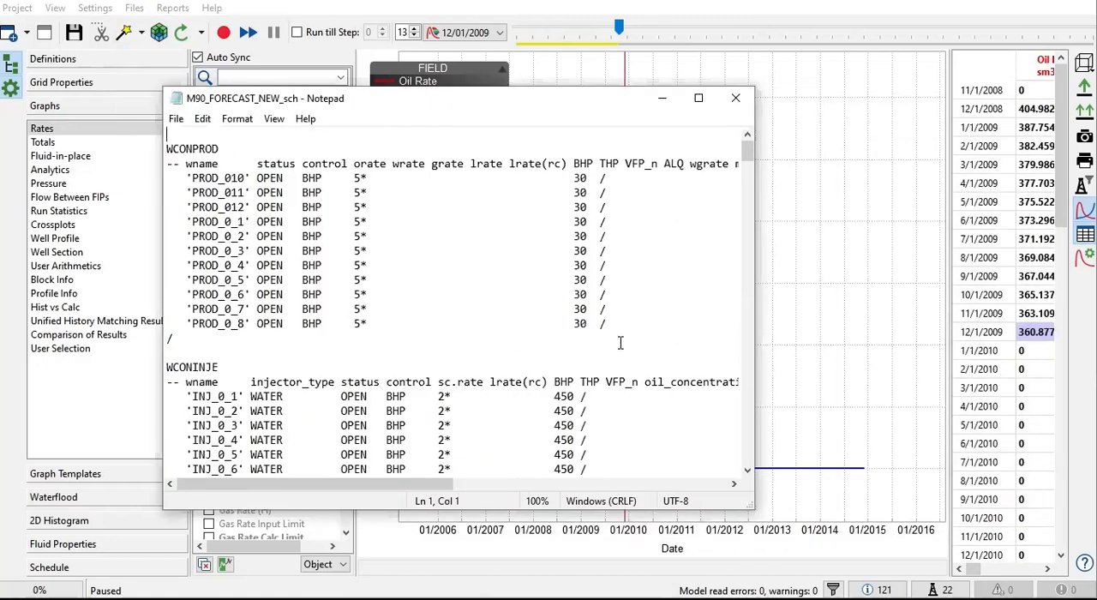
scroll(608, 343, down, 3)
scroll(601, 334, up, 3)
scroll(490, 336, down, 2)
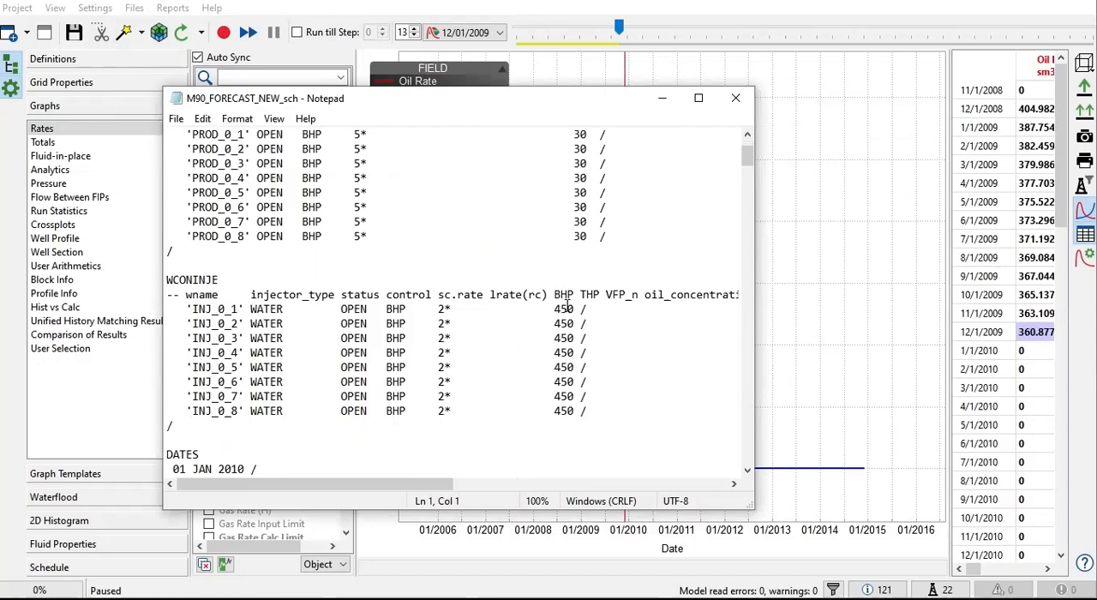
scroll(558, 310, down, 3)
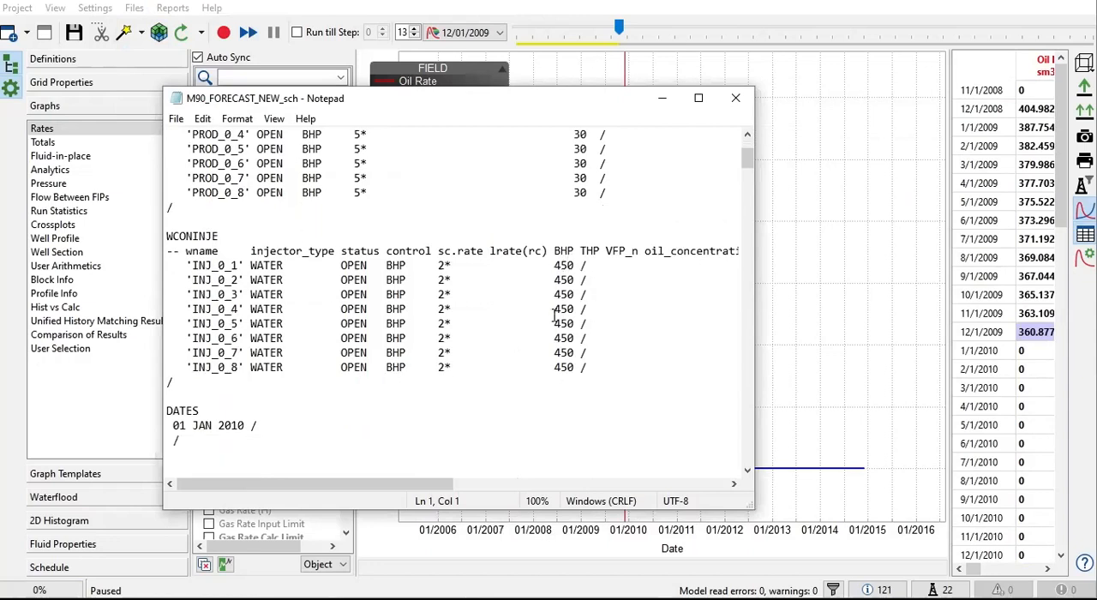
Step: Review the forecast schedule's DATES entries through to the end of the file, and close it
scroll(544, 316, down, 20)
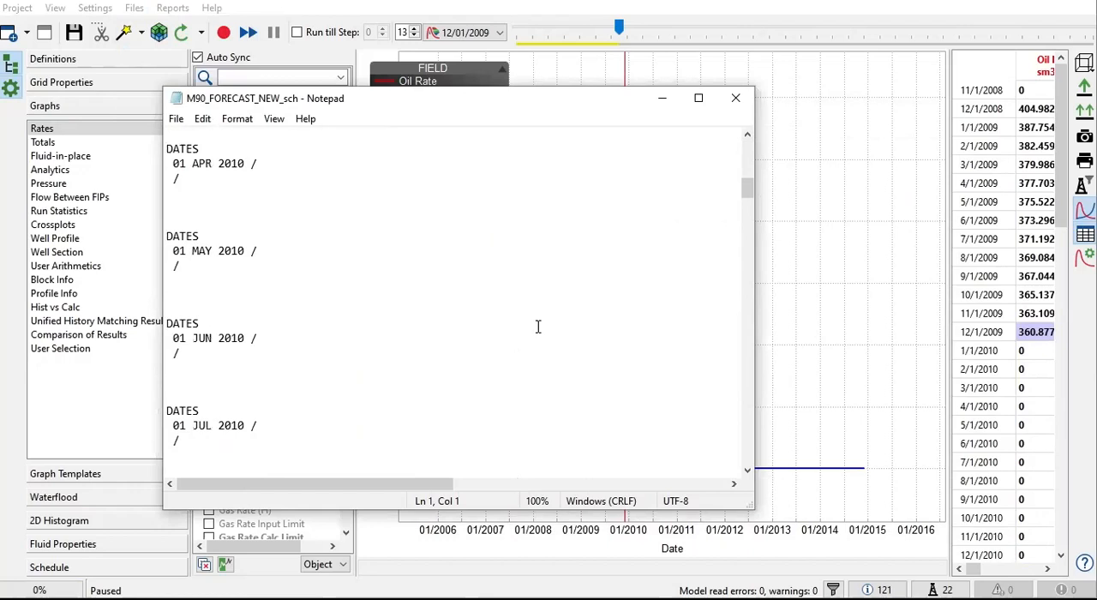
scroll(539, 327, down, 6)
scroll(538, 327, up, 12)
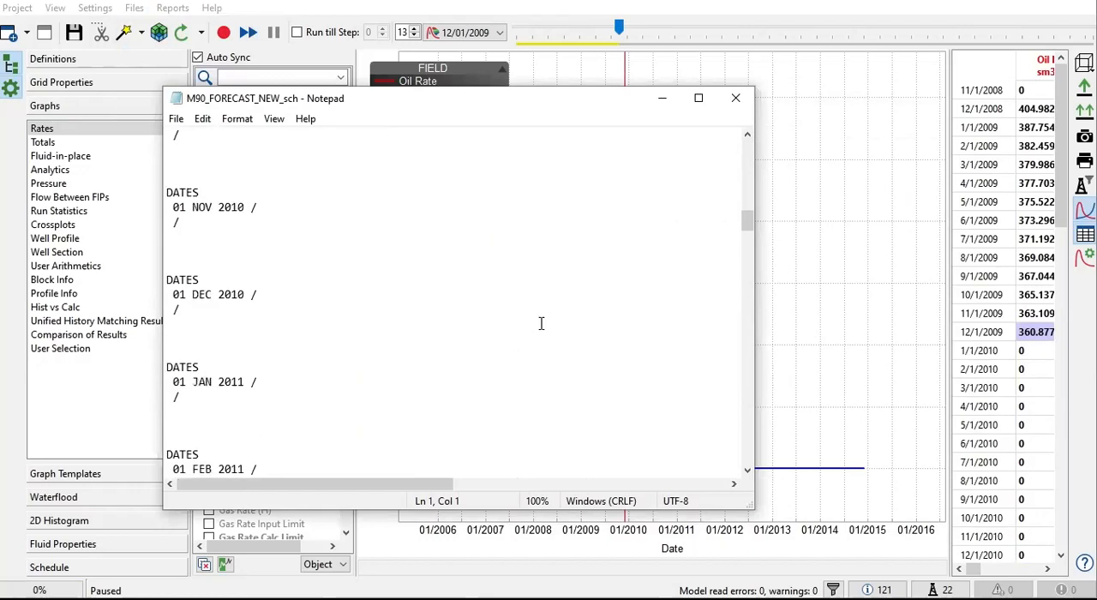
scroll(545, 322, down, 8)
scroll(546, 321, down, 20)
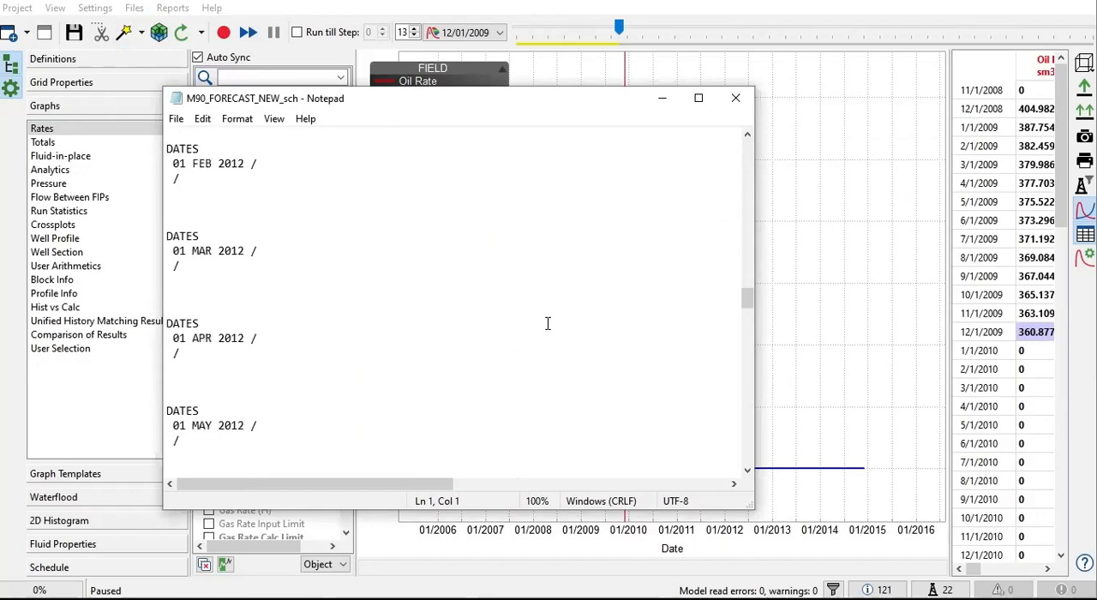
drag(748, 324, 718, 472)
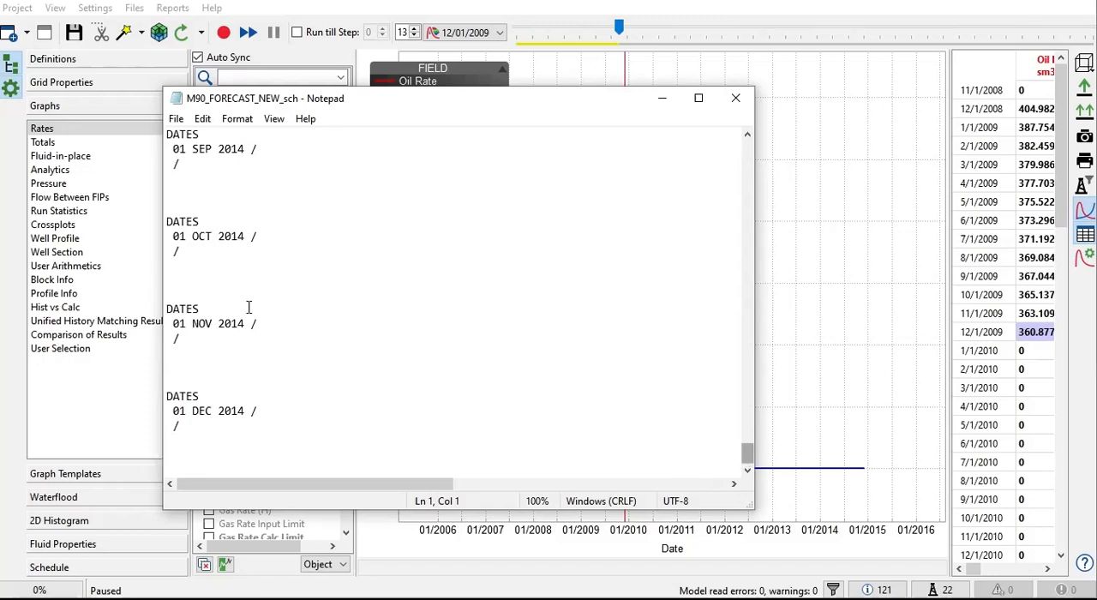
click(214, 237)
click(215, 263)
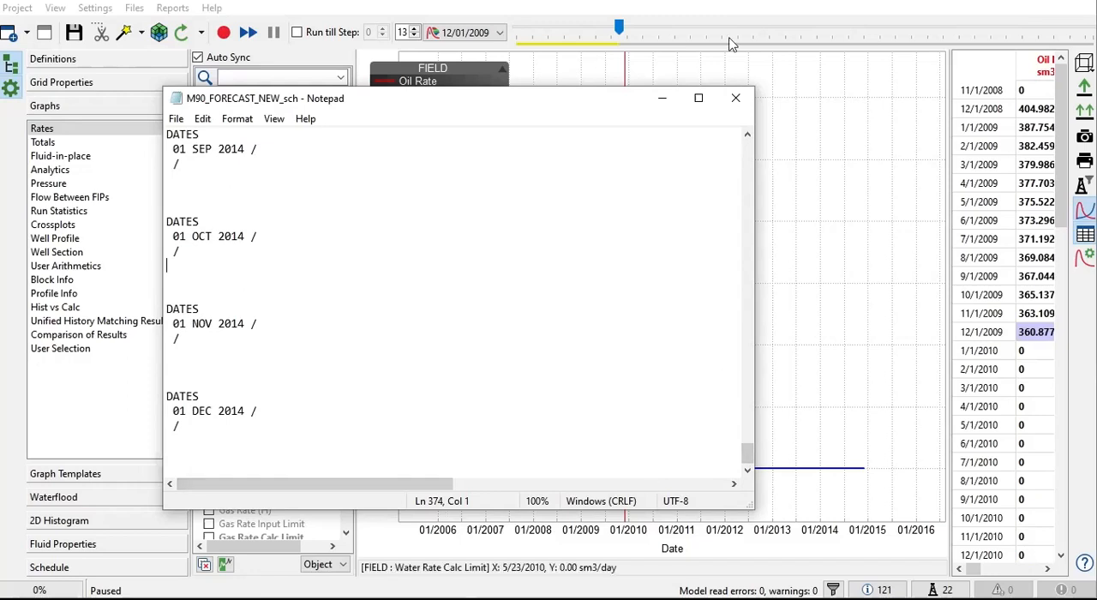
click(735, 101)
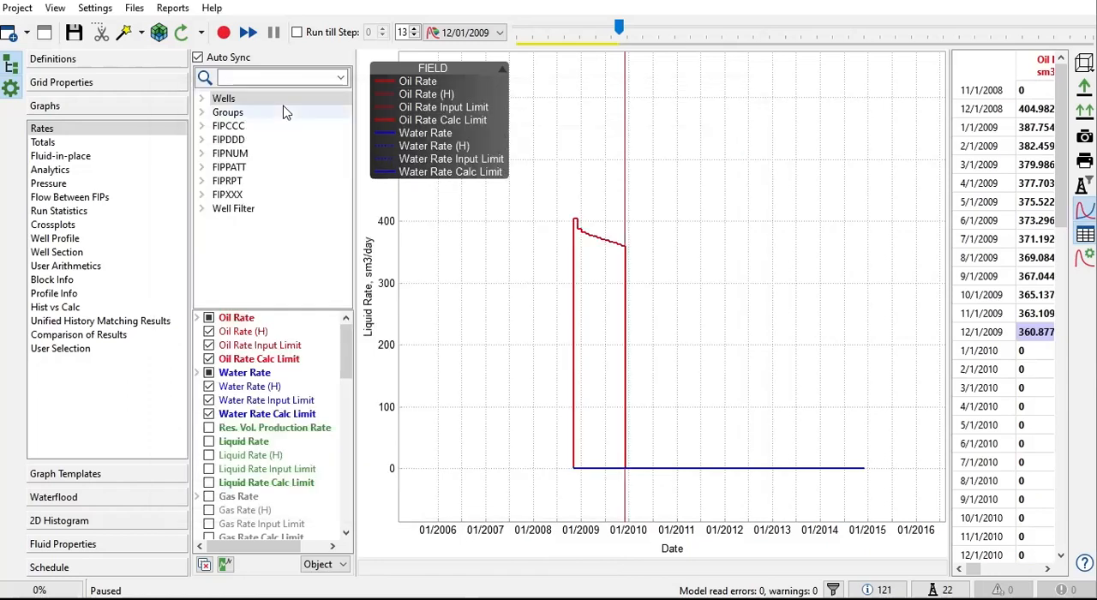
Step: Reopen M90_FORECAST_NEW.DATA and review its full contents from RESTART to END
click(135, 8)
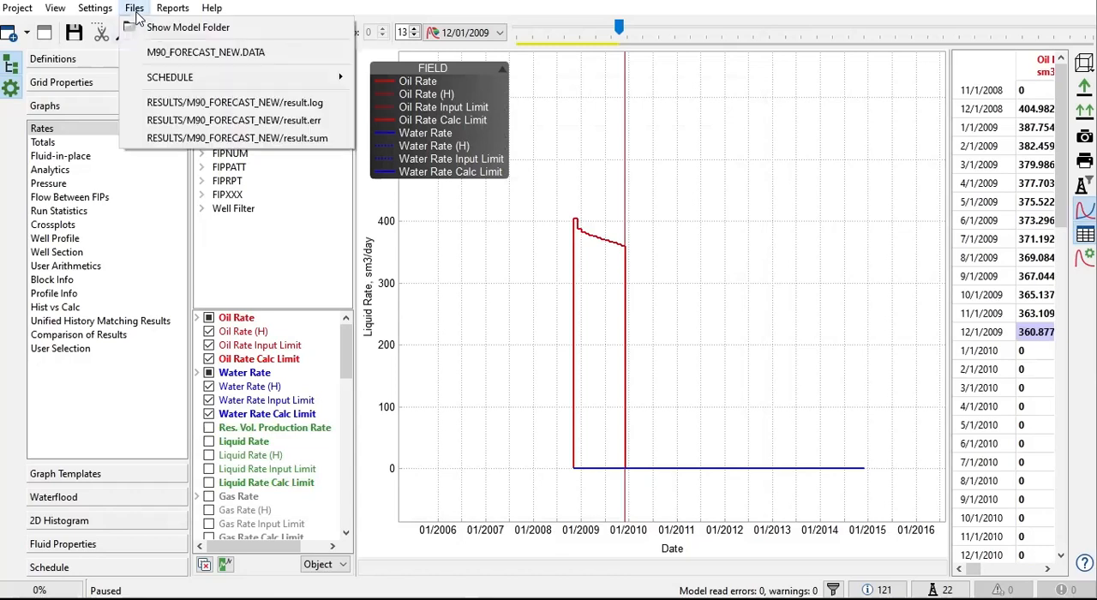
click(181, 53)
drag(211, 252, 158, 135)
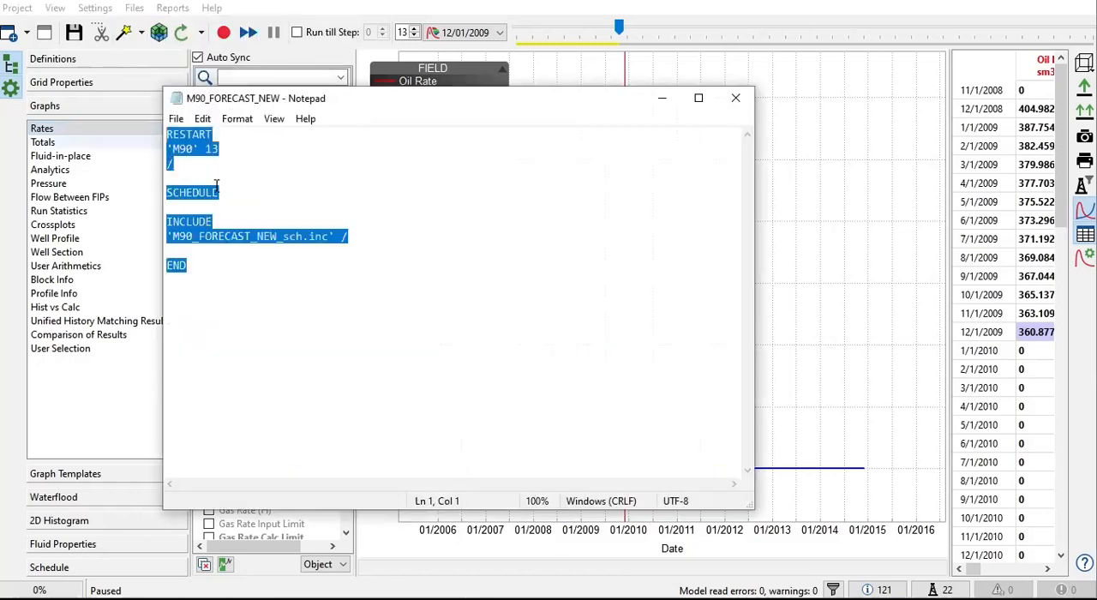
click(220, 192)
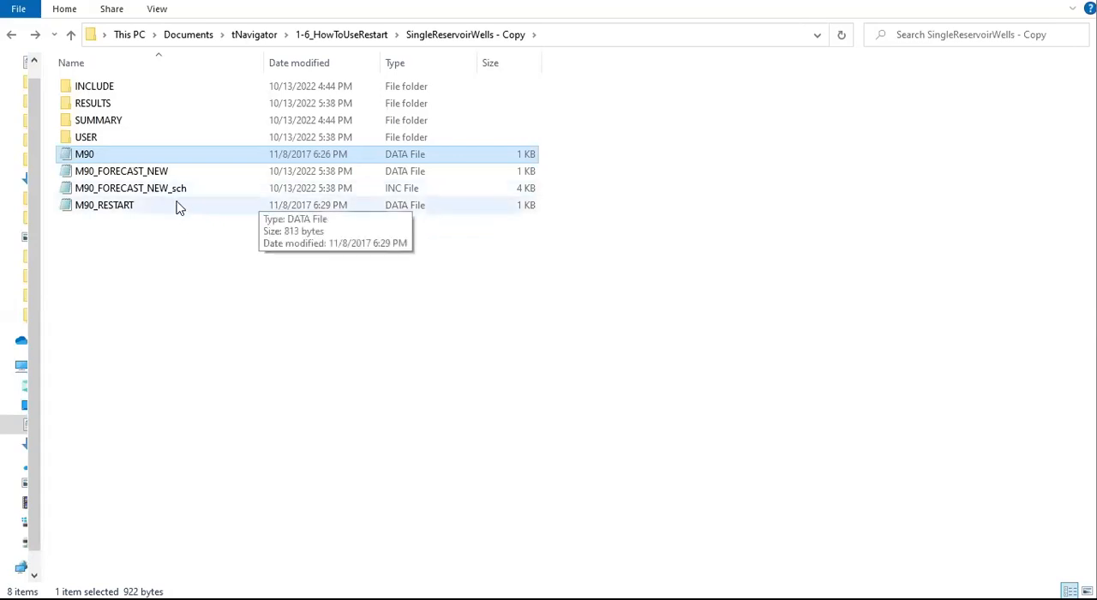
Step: Locate the M90_FORECAST_NEW data file and the M90_FORECAST_NEW_sch include file in the SingleReservoirWells - Copy folder
click(171, 190)
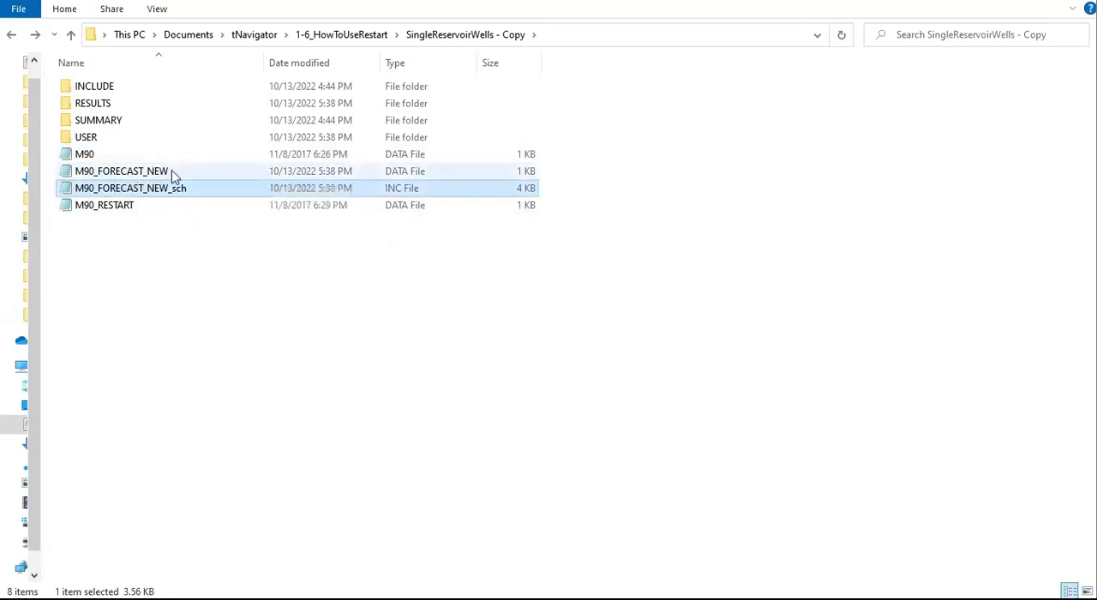
click(173, 172)
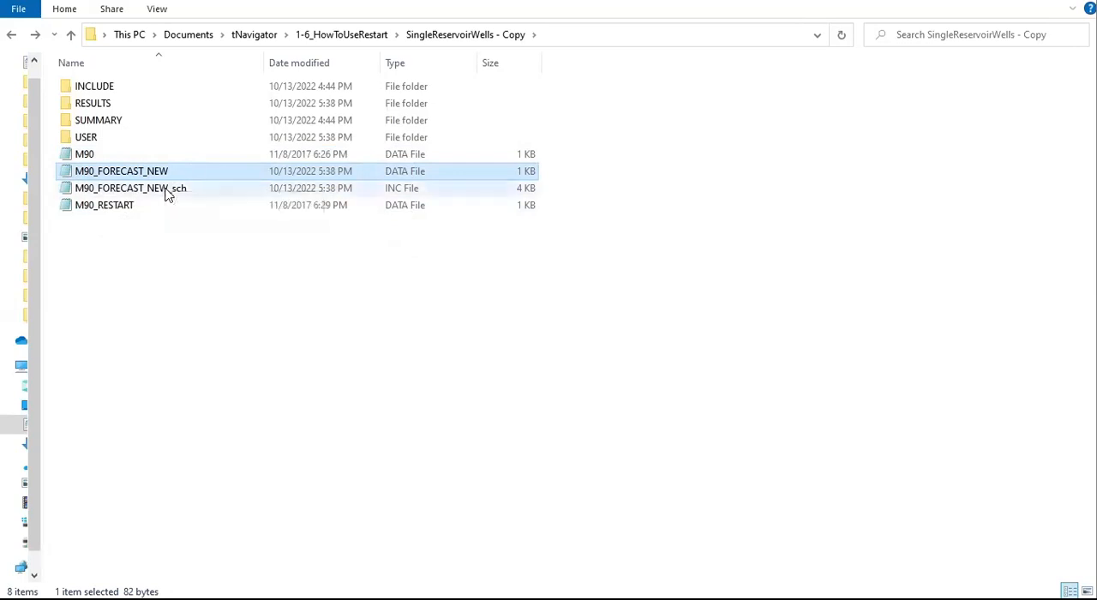
click(169, 195)
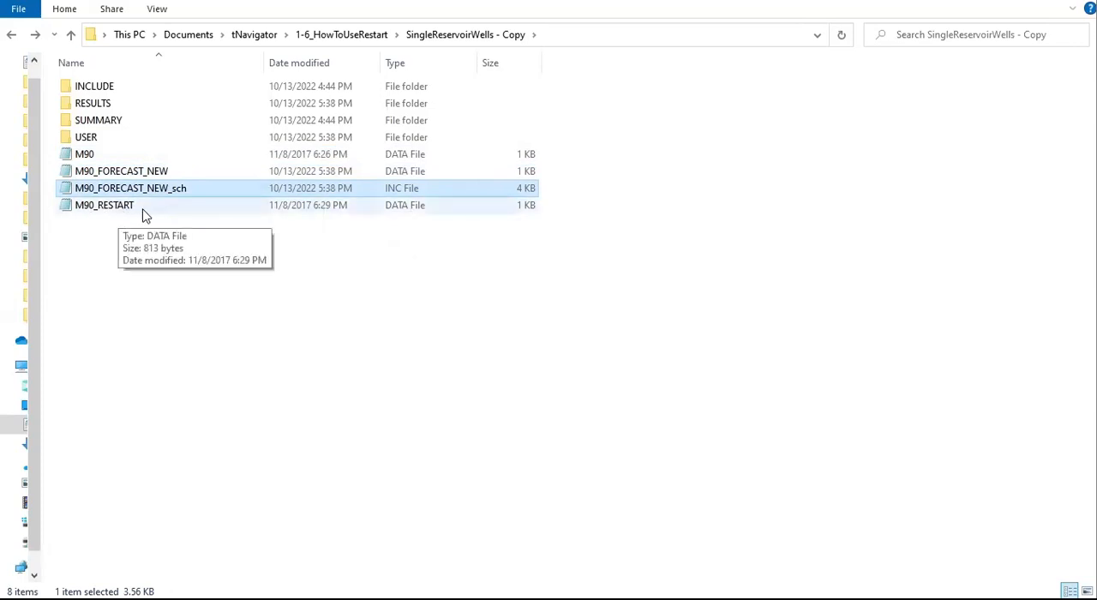
Step: Open the M90_RESTART and M90_FORECAST_NEW data files and arrange their windows side by side to compare the keywords
double_click(146, 210)
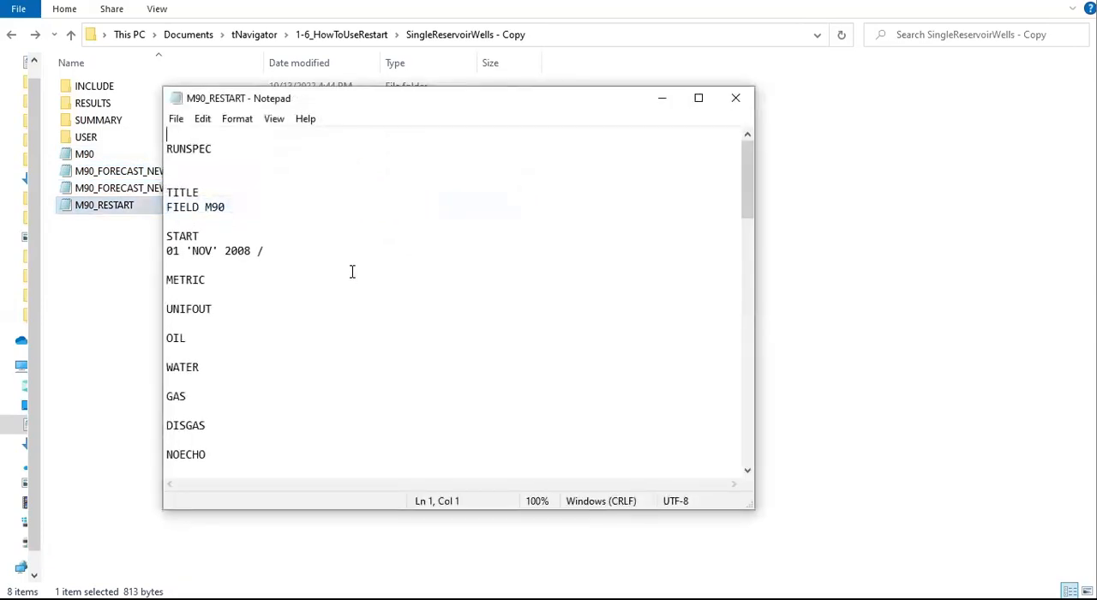
double_click(123, 174)
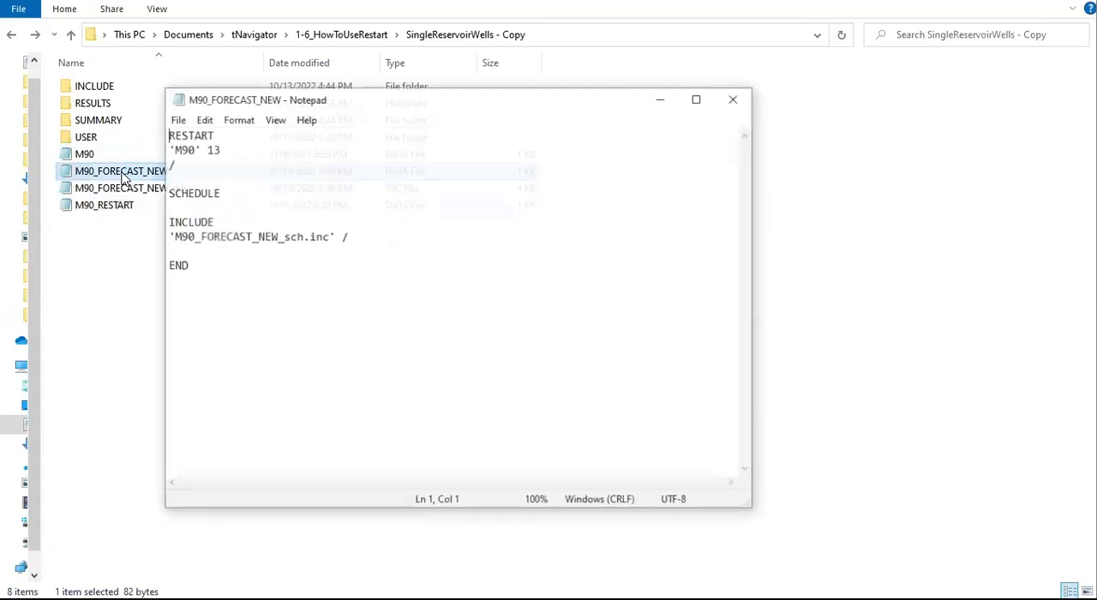
click(735, 98)
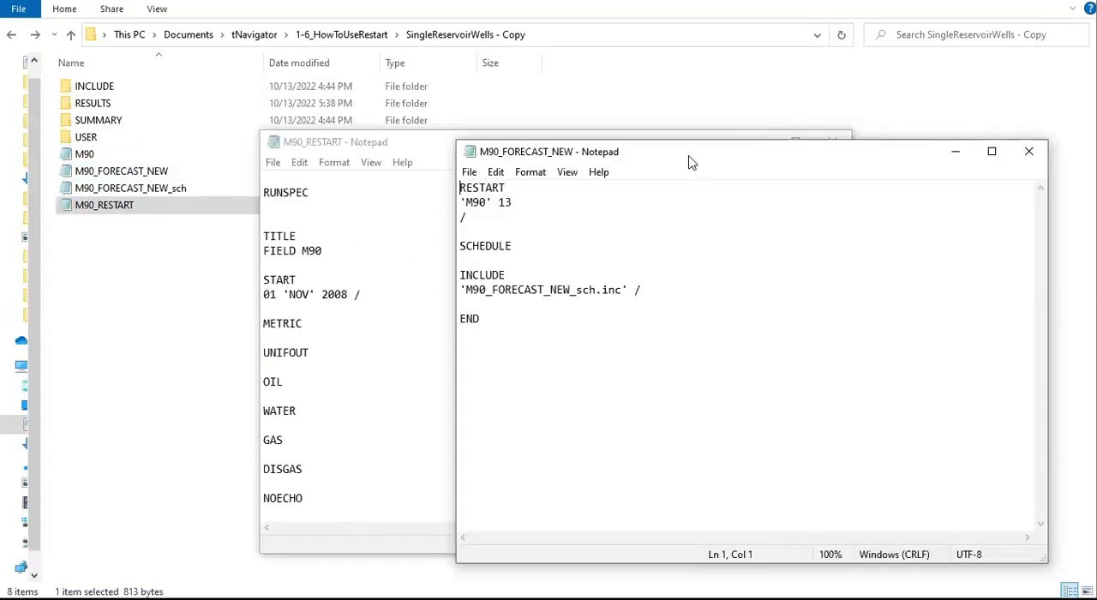
drag(639, 159, 657, 157)
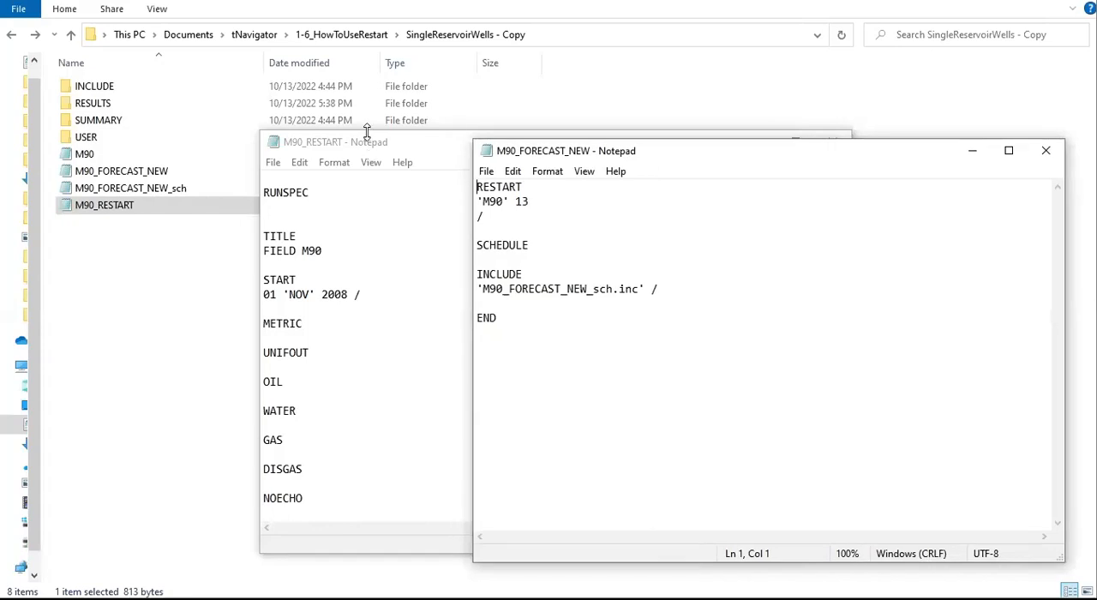
click(368, 140)
drag(853, 223, 624, 225)
click(673, 163)
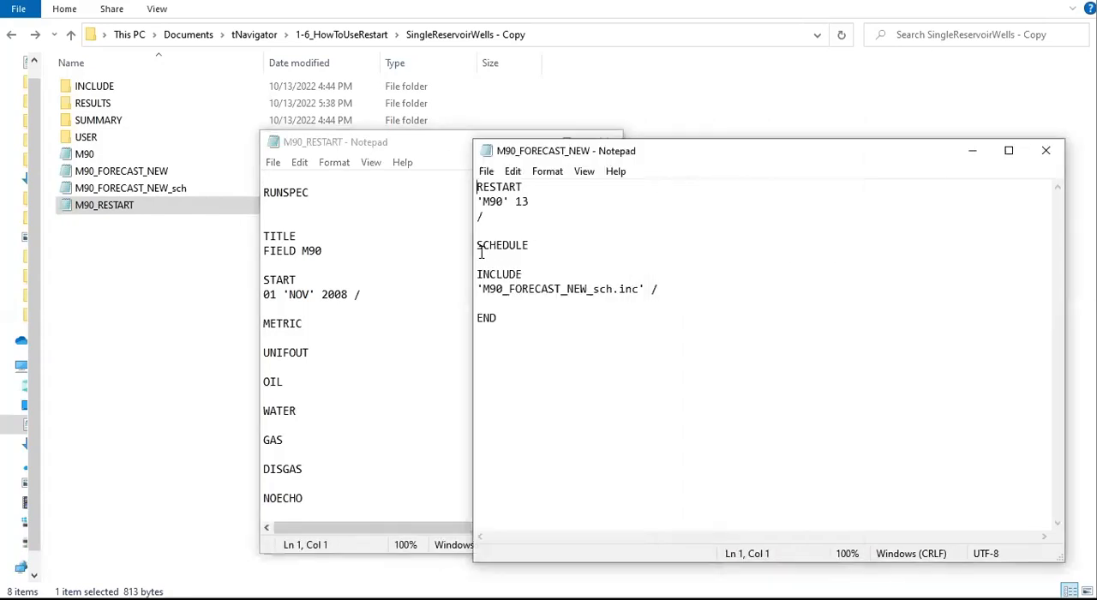
drag(475, 246, 575, 249)
drag(599, 319, 568, 170)
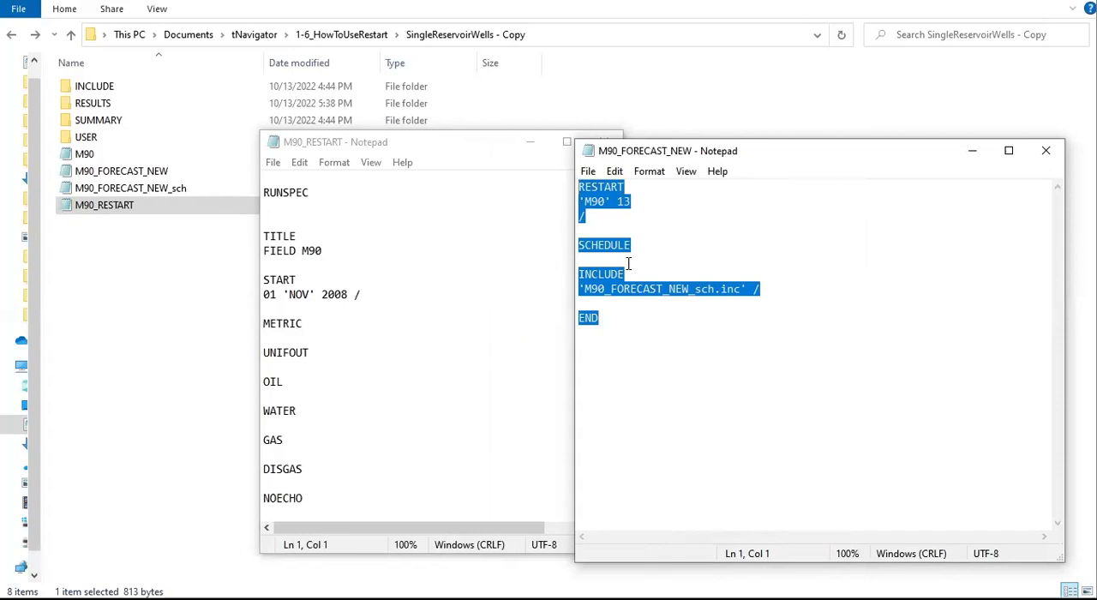
drag(703, 157, 643, 145)
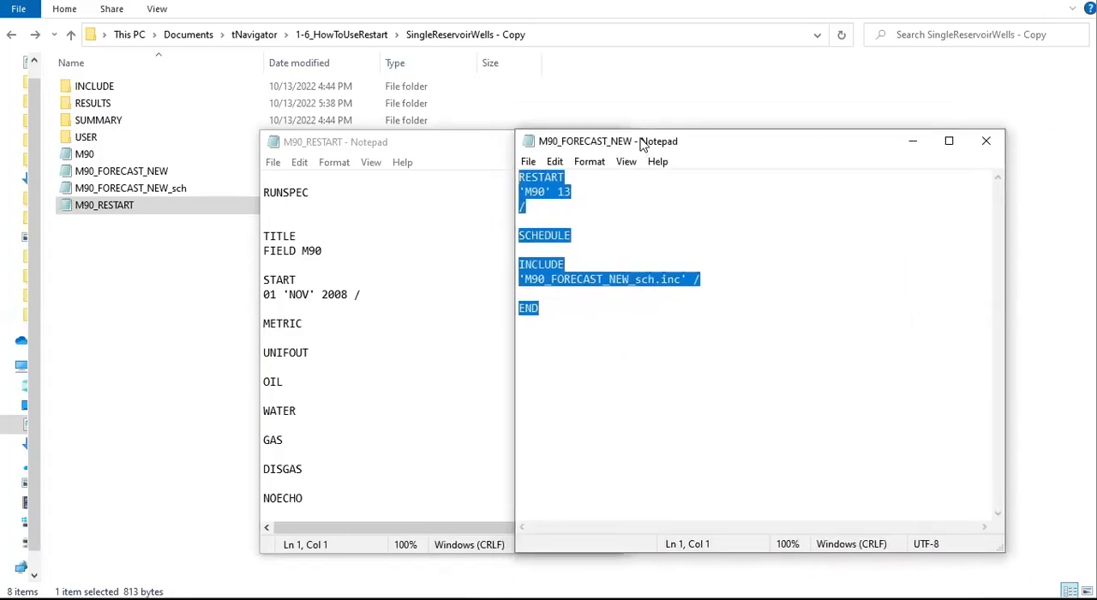
Step: Highlight the RESTART keyword block ('M90' 13) at the start of M90_FORECAST_NEW to examine its restart reference
click(711, 293)
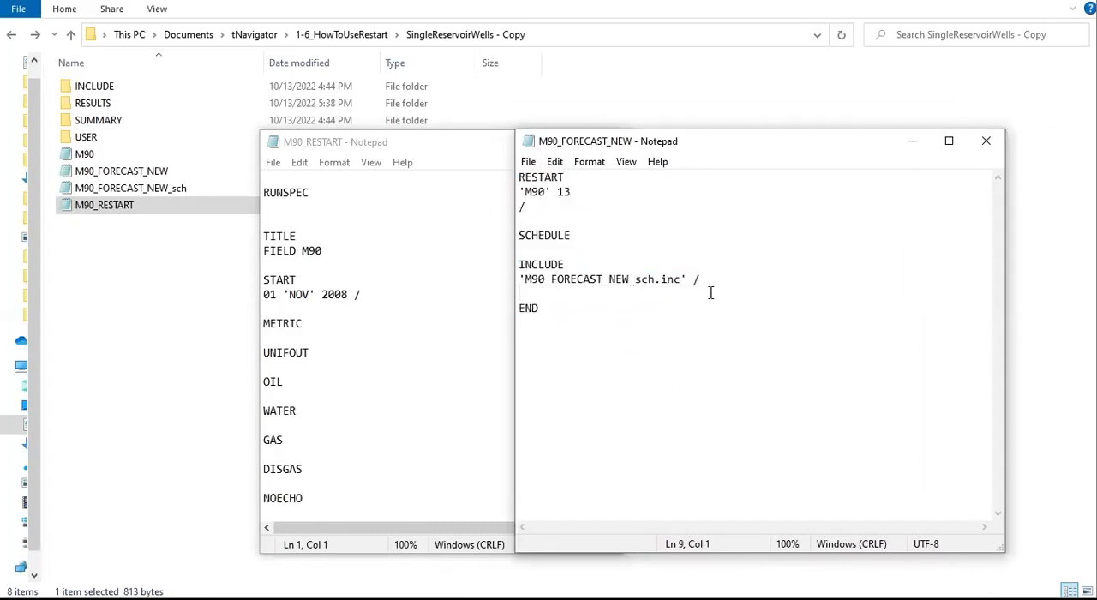
drag(588, 215, 468, 172)
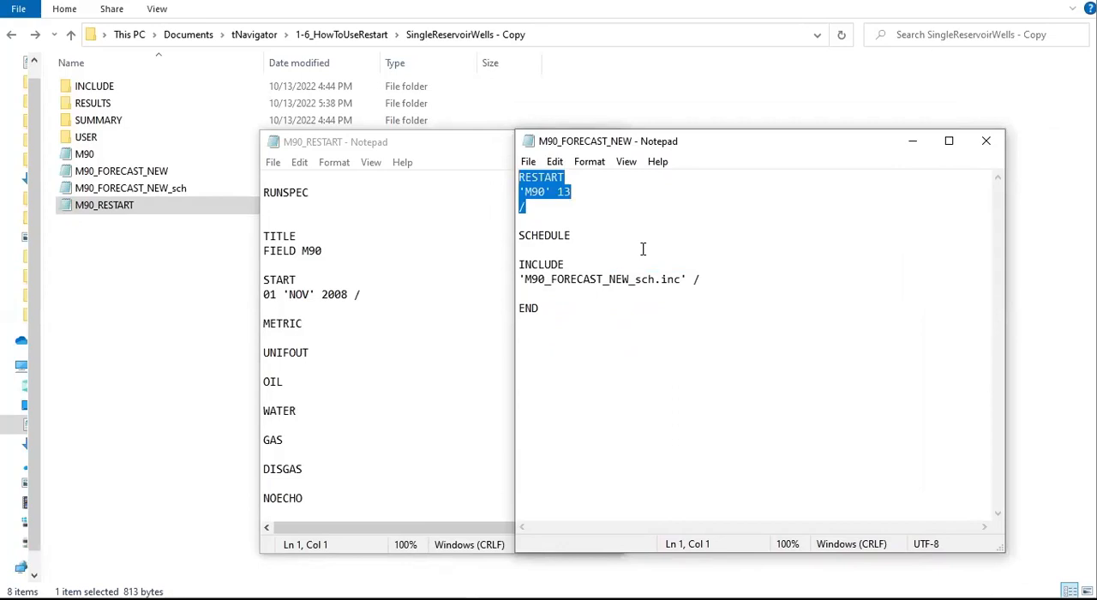
click(597, 190)
drag(595, 178, 499, 170)
Step: Find and highlight the RESTART block under SOLUTION in M90_RESTART, and compare it with the M90_FORECAST_NEW file
click(426, 266)
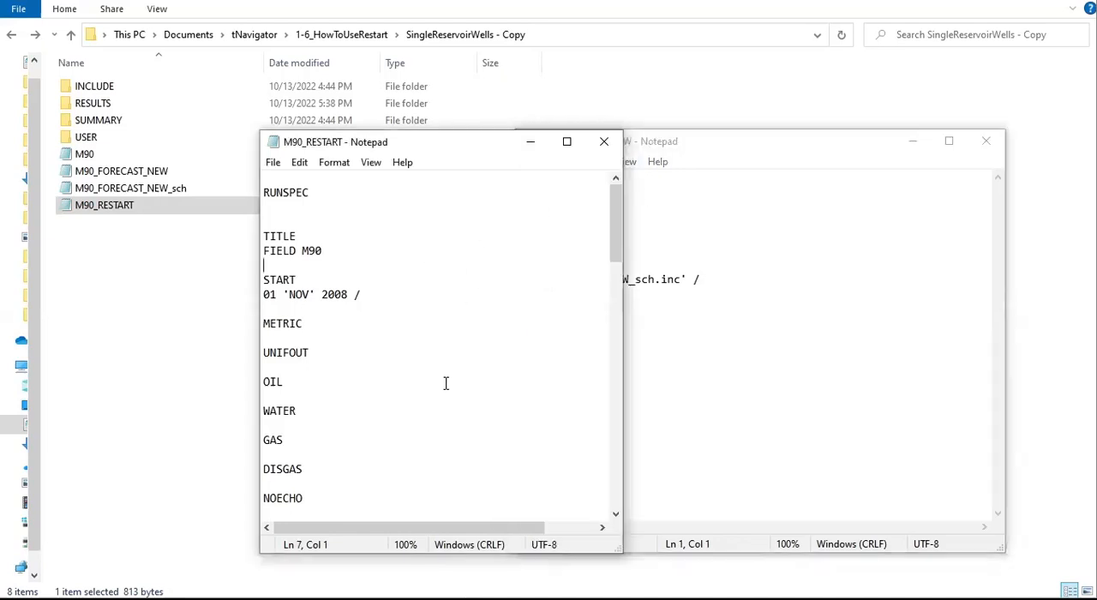
scroll(446, 381, down, 18)
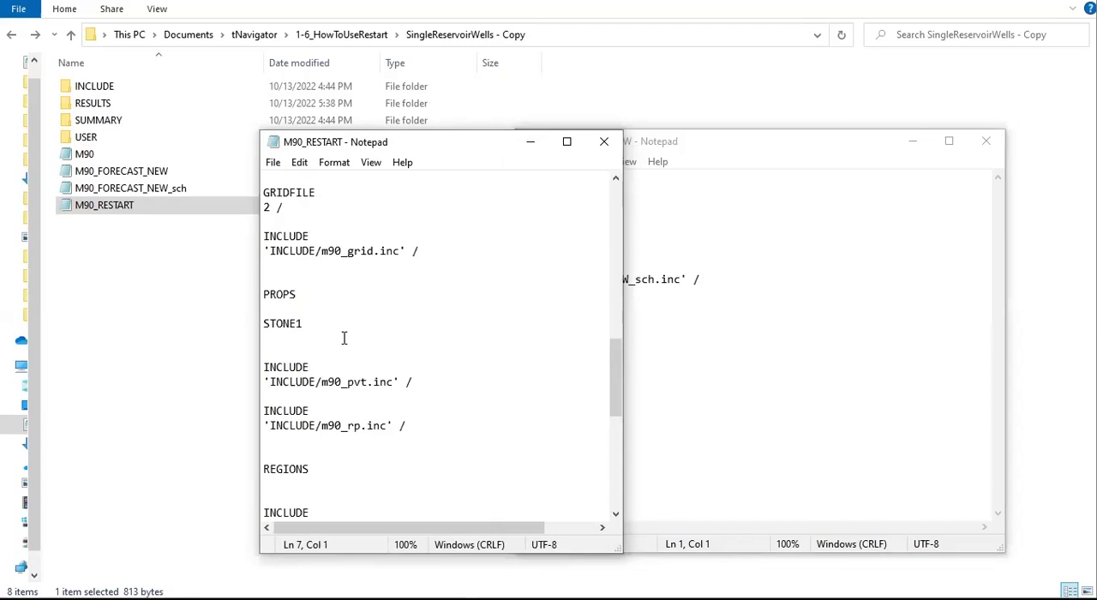
scroll(316, 325, down, 7)
click(298, 338)
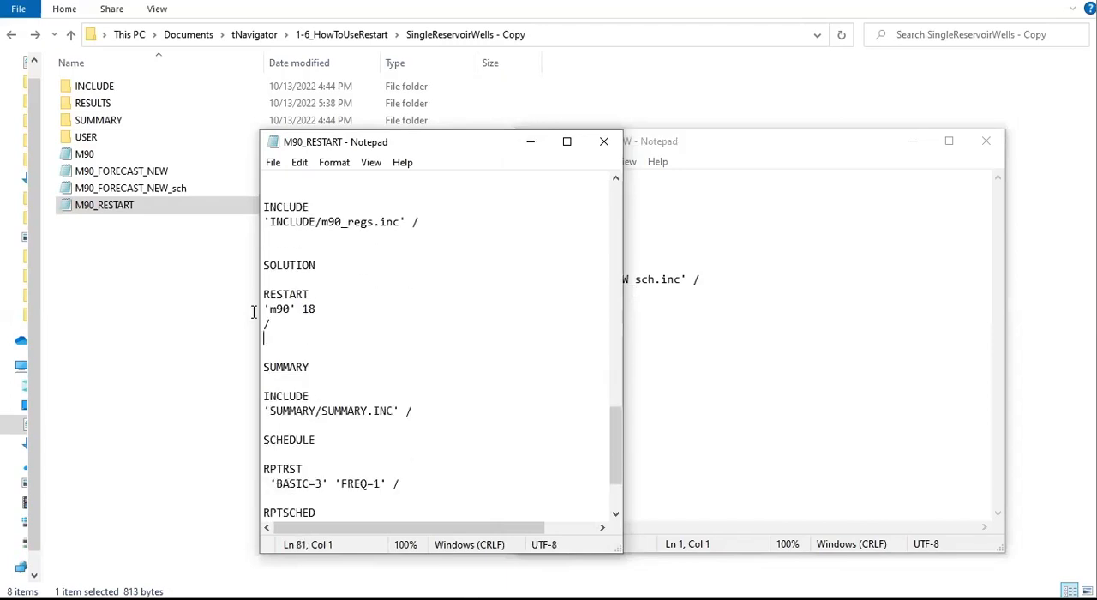
key(shift+Up)
key(shift+Up)
key(shift+Up)
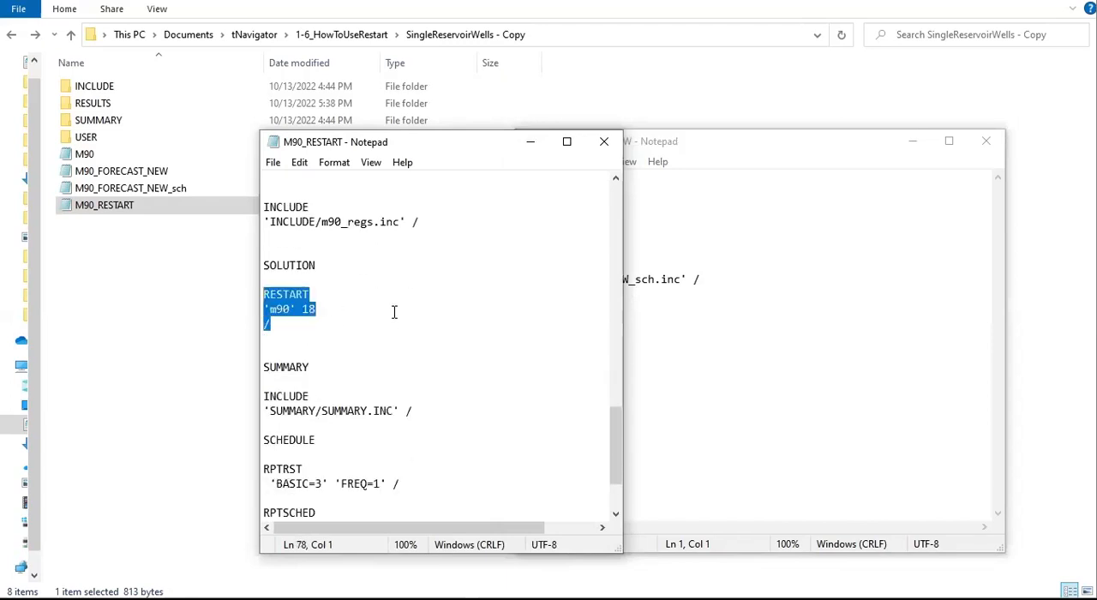
click(316, 266)
drag(282, 325, 242, 286)
click(312, 367)
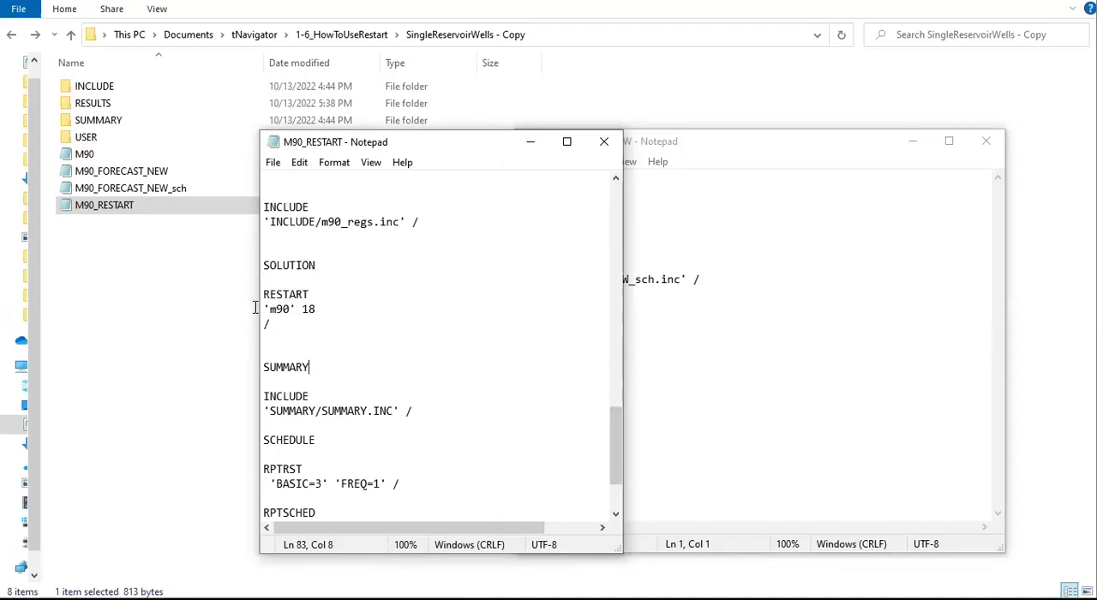
drag(272, 325, 245, 294)
click(787, 345)
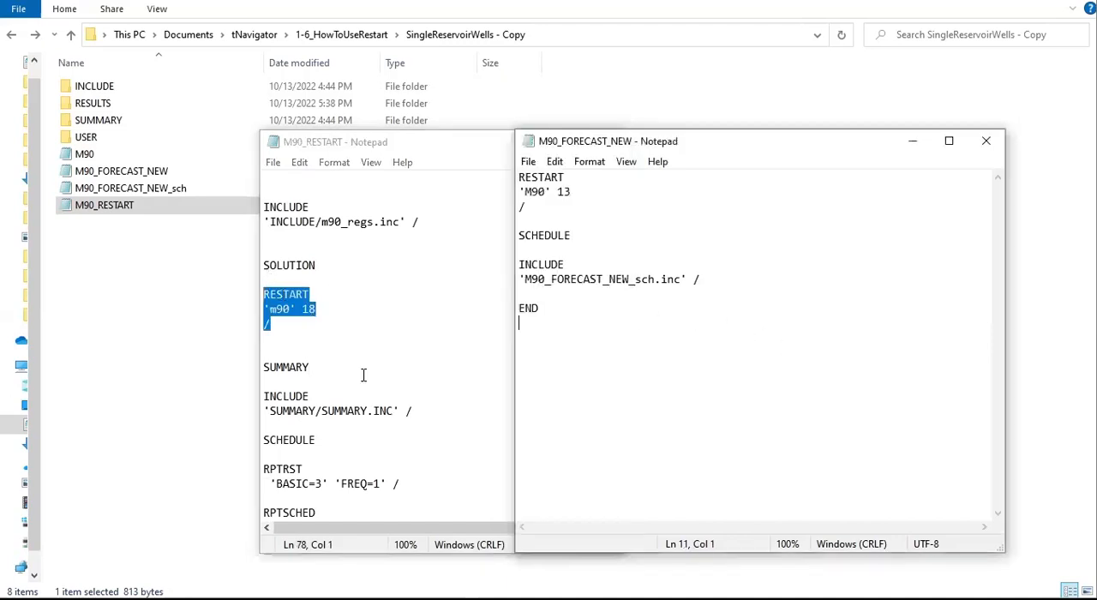
Step: Highlight the 'INCLUDE/restart_sch.inc' line in M90_RESTART's SCHEDULE section and move its window to uncover more of M90_FORECAST_NEW
click(334, 385)
scroll(335, 385, down, 3)
drag(449, 472, 252, 465)
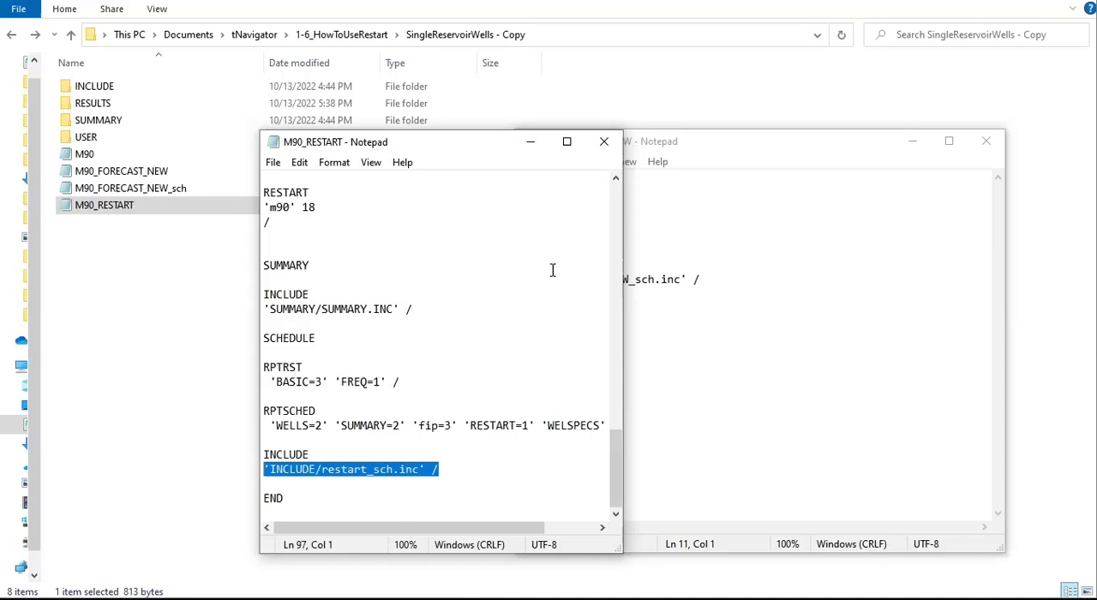
drag(359, 142, 311, 64)
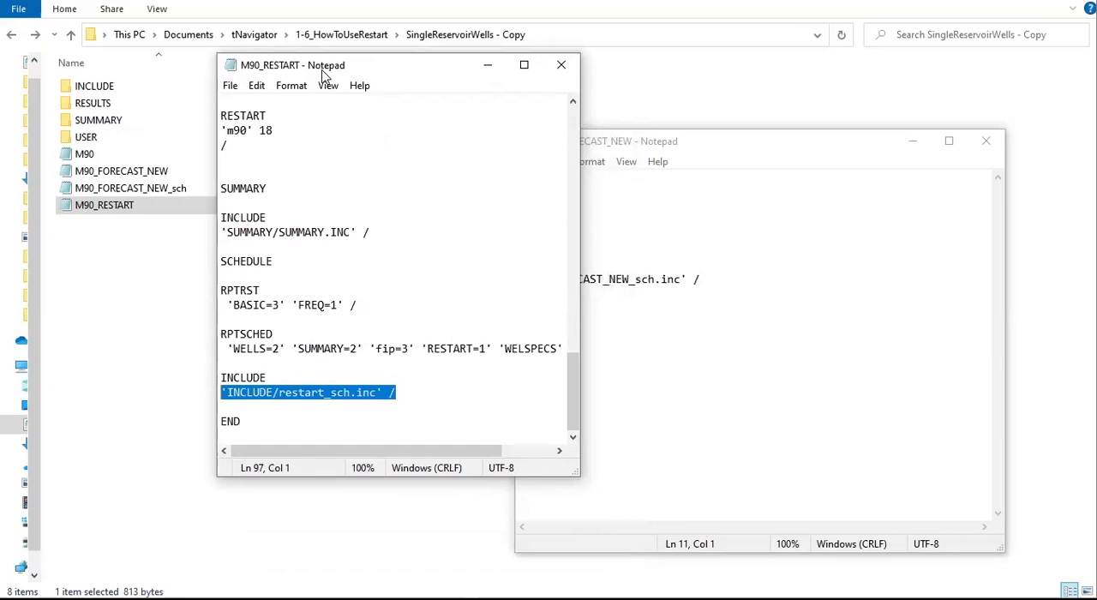